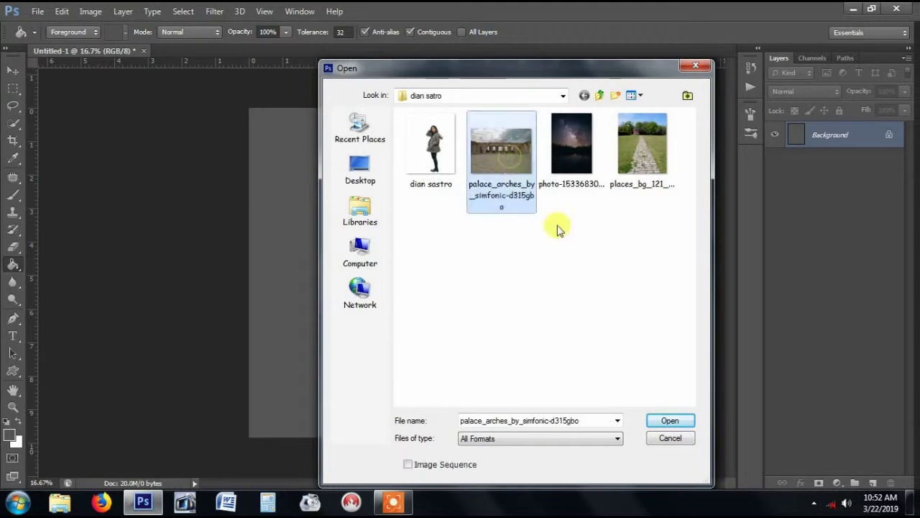
- Open palace_arches_by_simfonic-d315gbo, copy the picture into the Untitled-1 document as a new layer, and close the source image
click(670, 423)
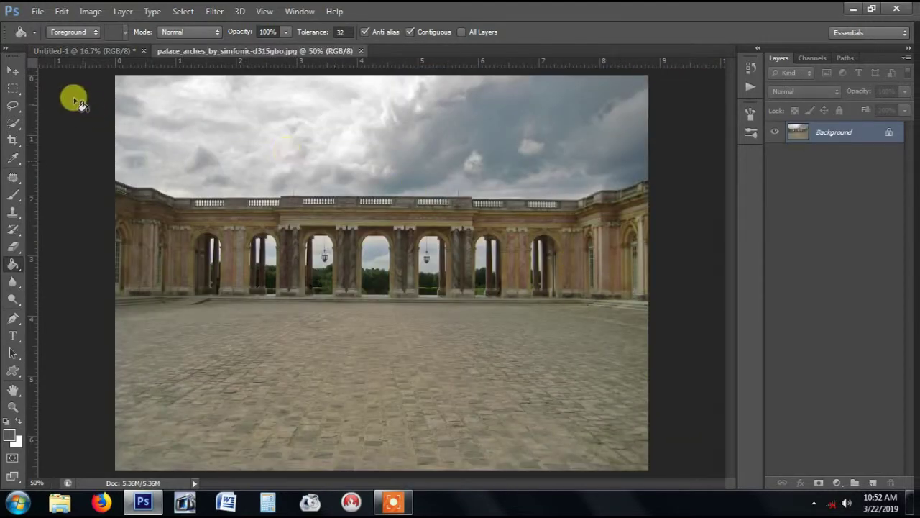
click(12, 70)
drag(288, 56, 561, 180)
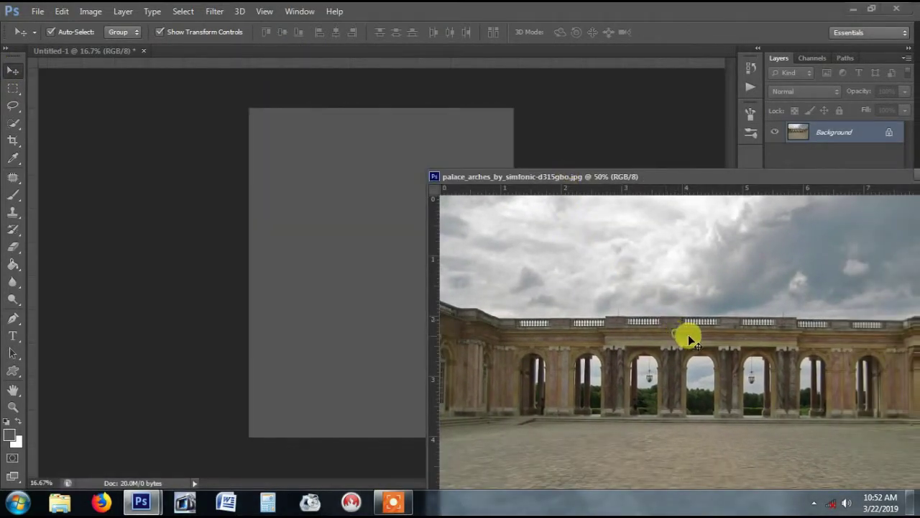
drag(688, 335, 360, 301)
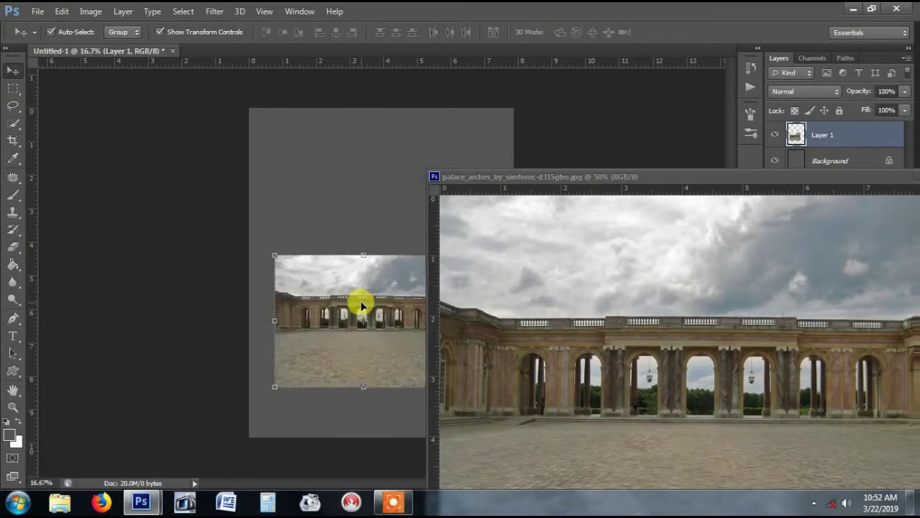
drag(802, 180, 637, 192)
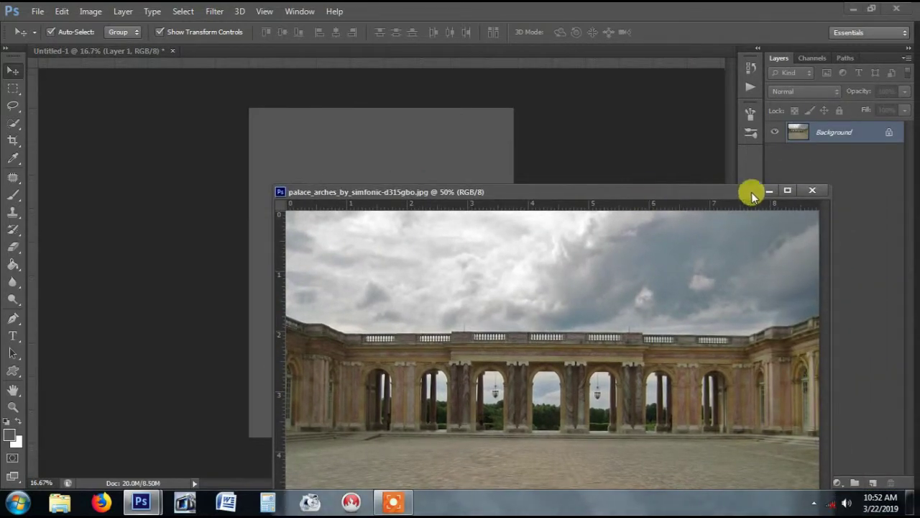
click(817, 192)
- Scale the palace layer to about 205% and align its lower edge with the bottom of the canvas
drag(452, 253, 566, 211)
drag(430, 317, 454, 307)
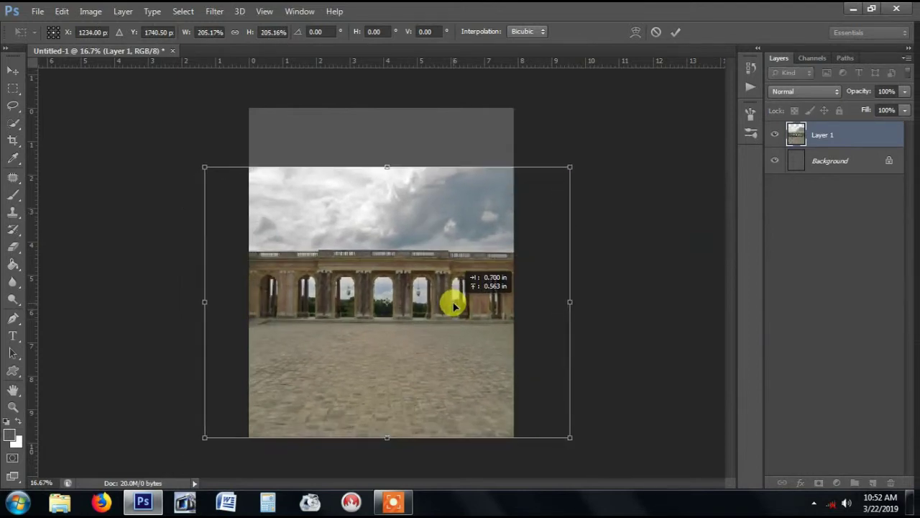
click(676, 31)
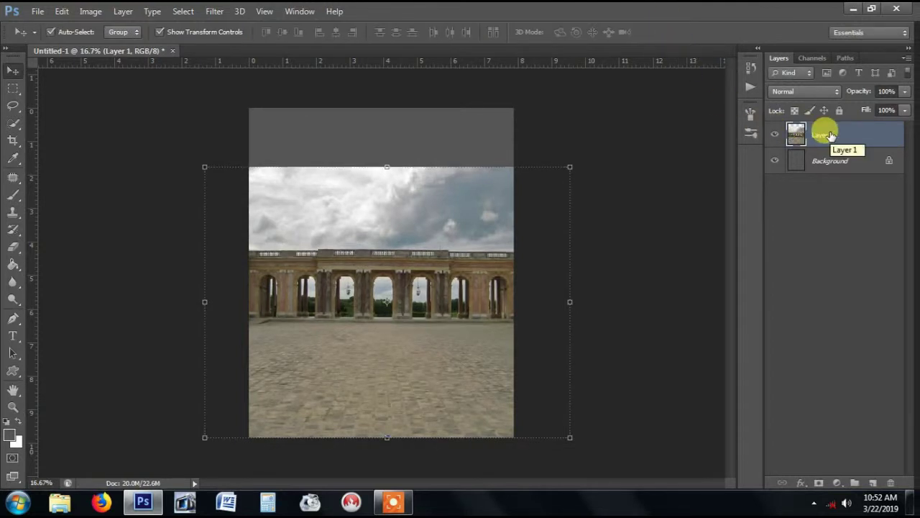
- Add a layer mask to the palace layer and fade out its sky with a vertical black-to-transparent linear gradient
click(819, 483)
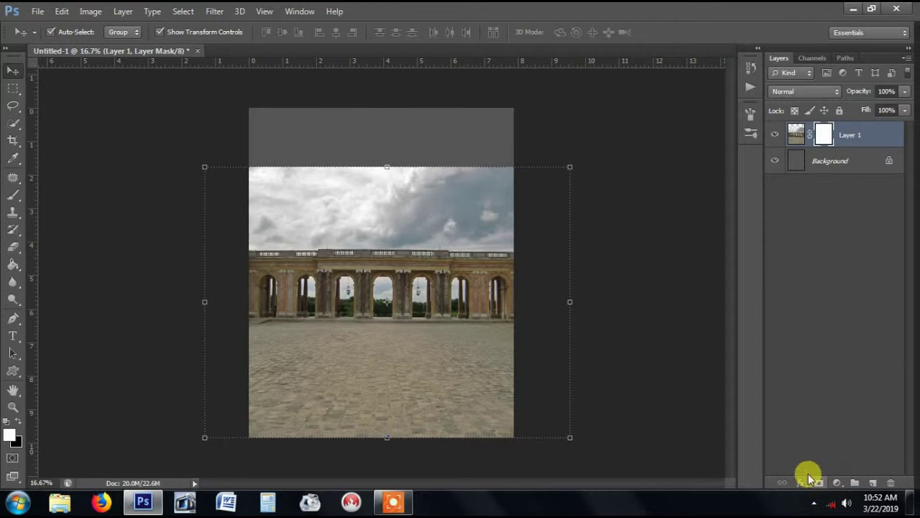
click(20, 423)
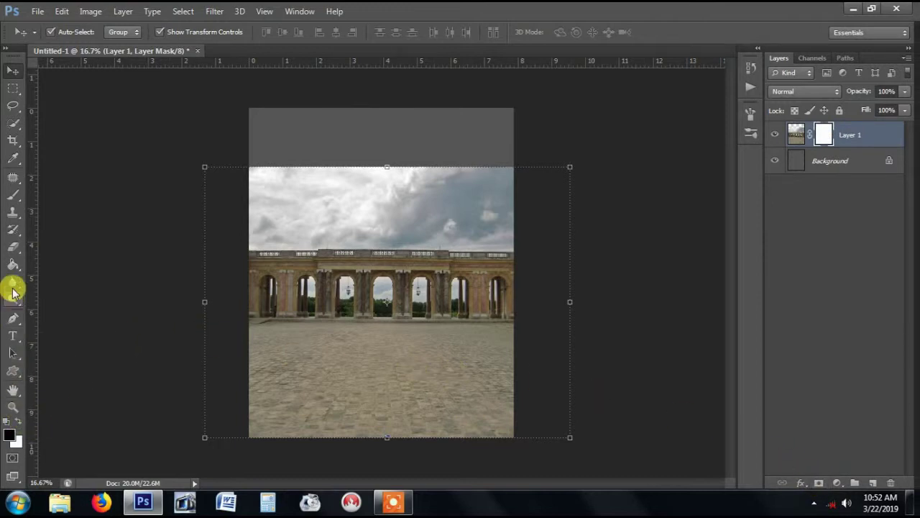
click(13, 268)
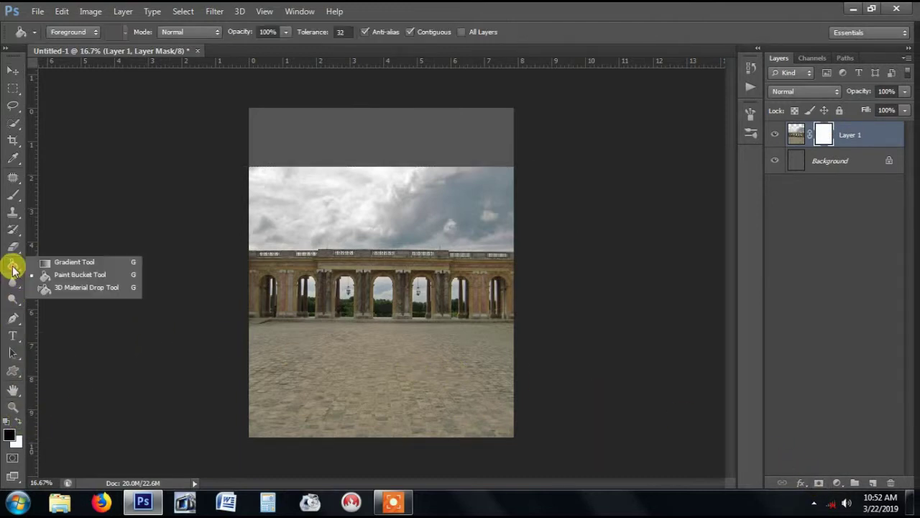
click(72, 262)
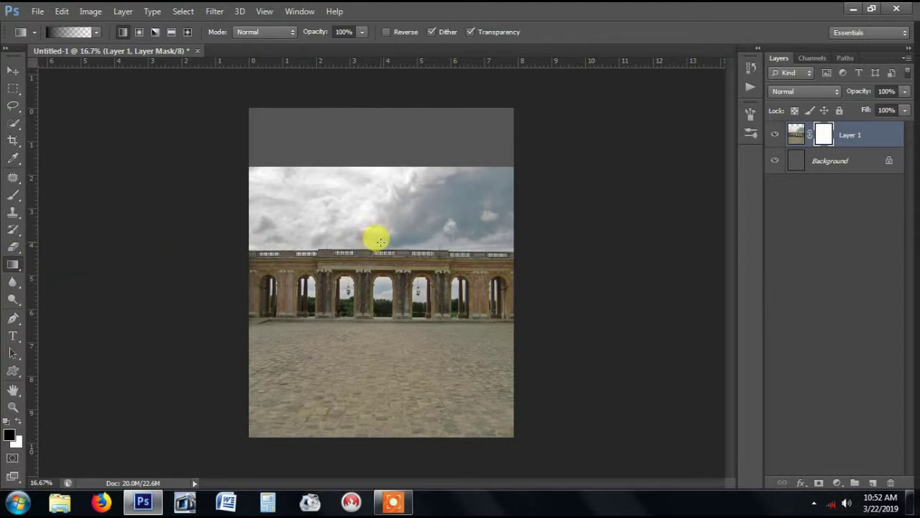
drag(381, 241, 381, 347)
scroll(381, 347, up, 1)
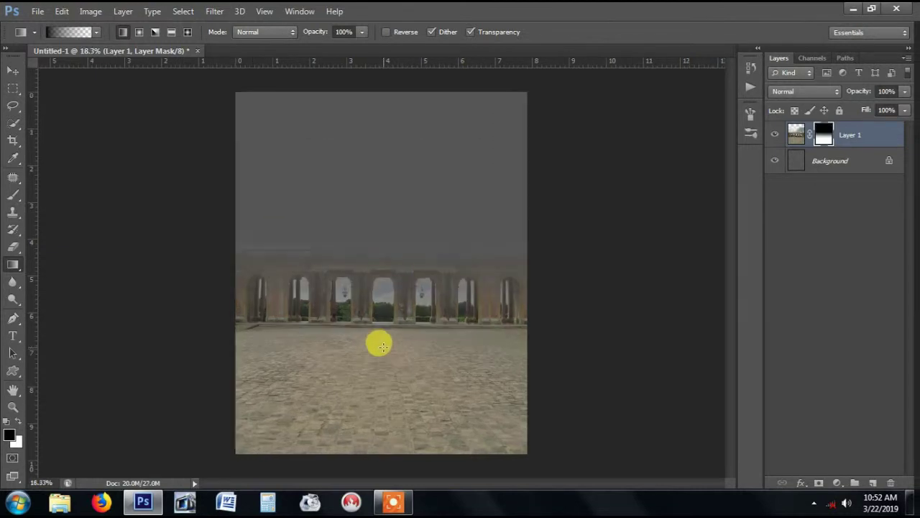
- Extend the mask fade downward with more vertical gradients to hide the palace building, leaving only the cobblestone ground
scroll(379, 344, up, 2)
drag(383, 307, 382, 361)
drag(382, 325, 379, 372)
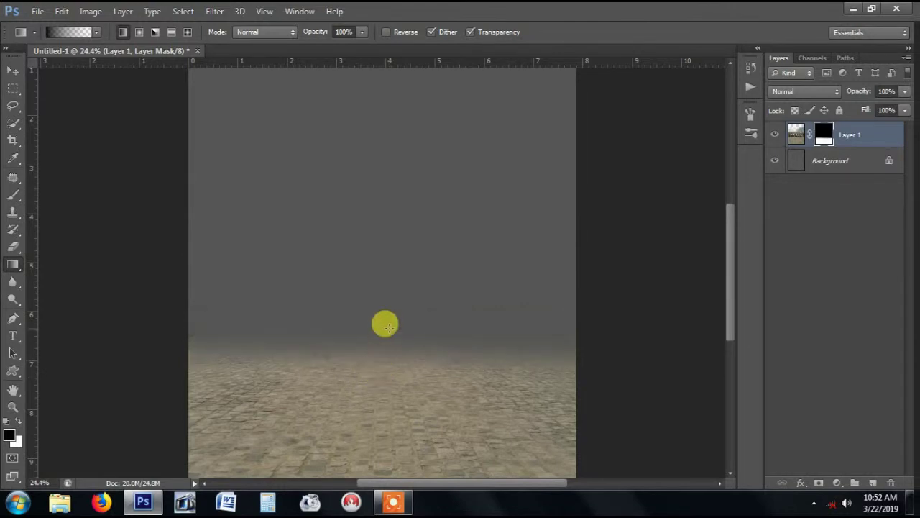
drag(382, 321, 378, 397)
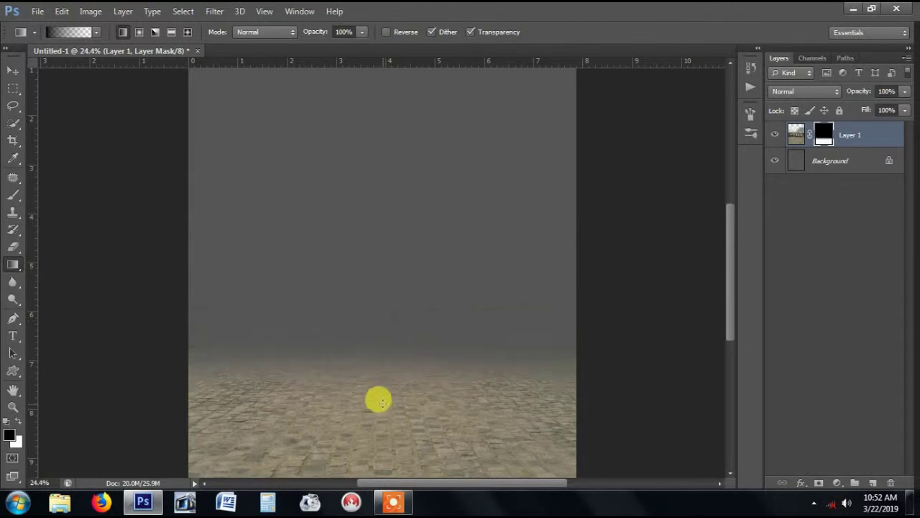
- Stretch the masked ground layer to about 106% width and 122% height, keeping it at the canvas bottom, and deselect it
scroll(374, 386, down, 3)
click(13, 69)
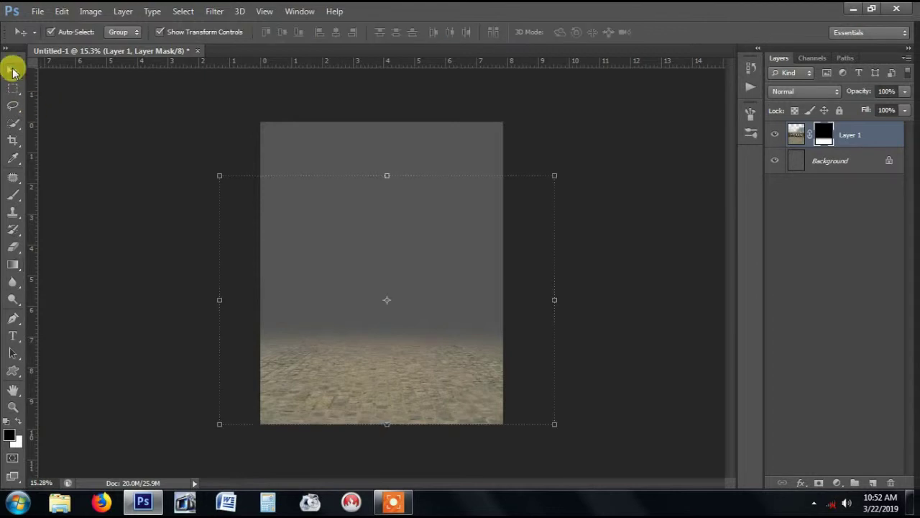
click(555, 175)
drag(558, 167, 576, 152)
drag(432, 403, 419, 402)
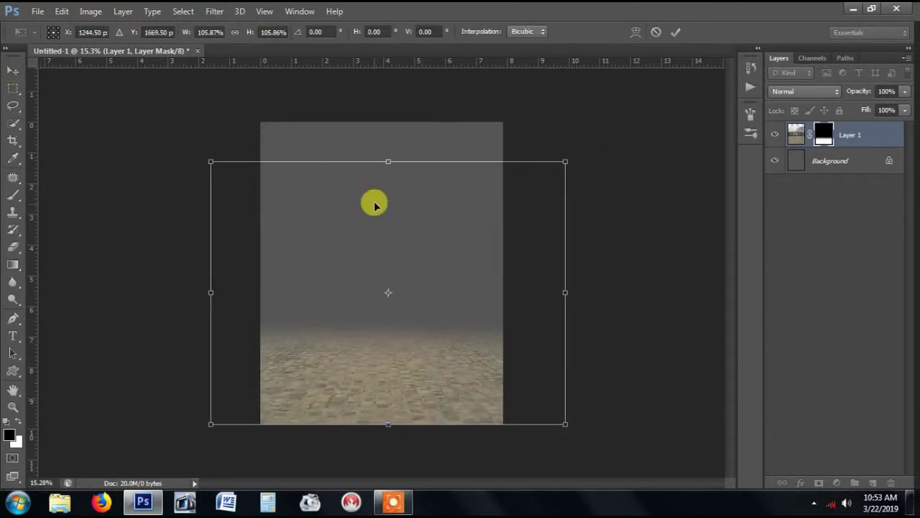
drag(381, 161, 384, 125)
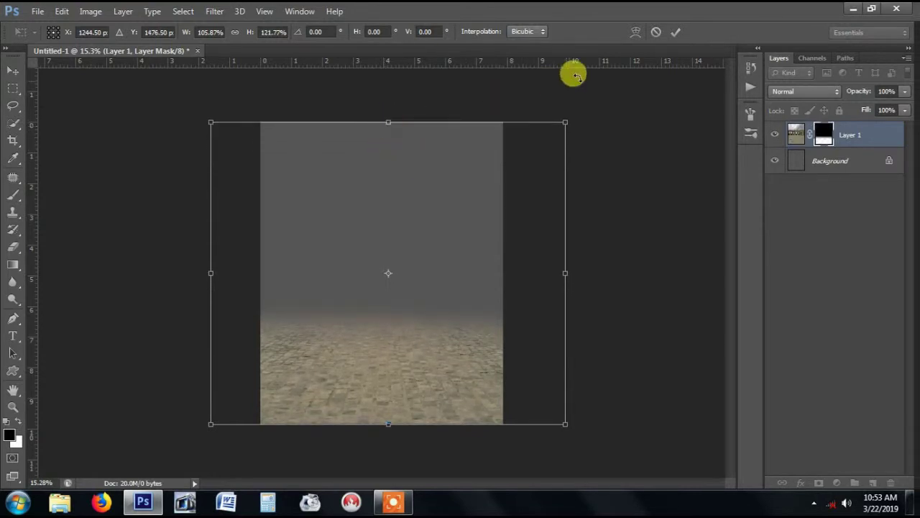
click(675, 32)
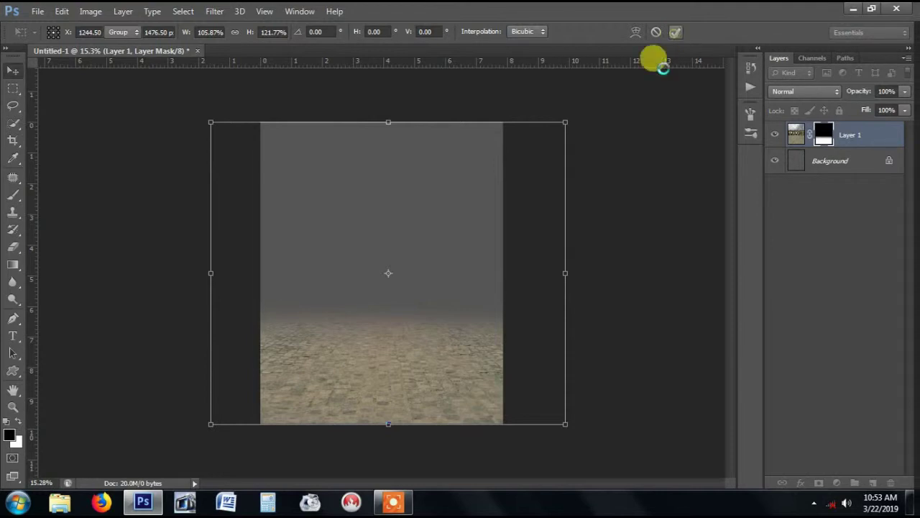
click(665, 112)
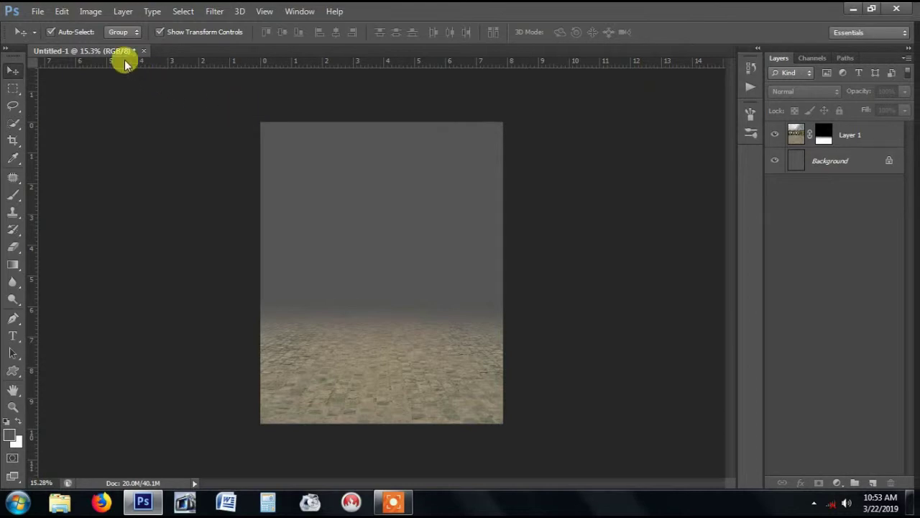
- Open the image places_bg_121_by_peace_of_art
click(90, 11)
mouse_move(37, 11)
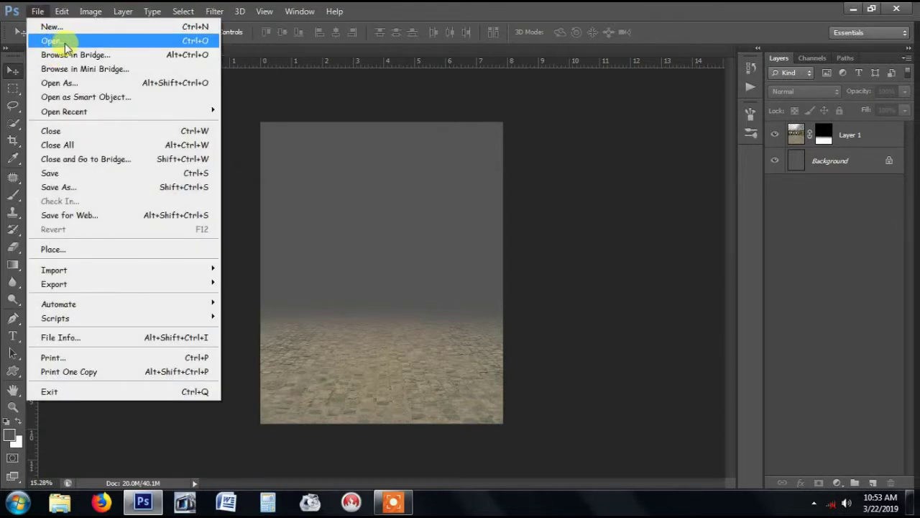
click(61, 45)
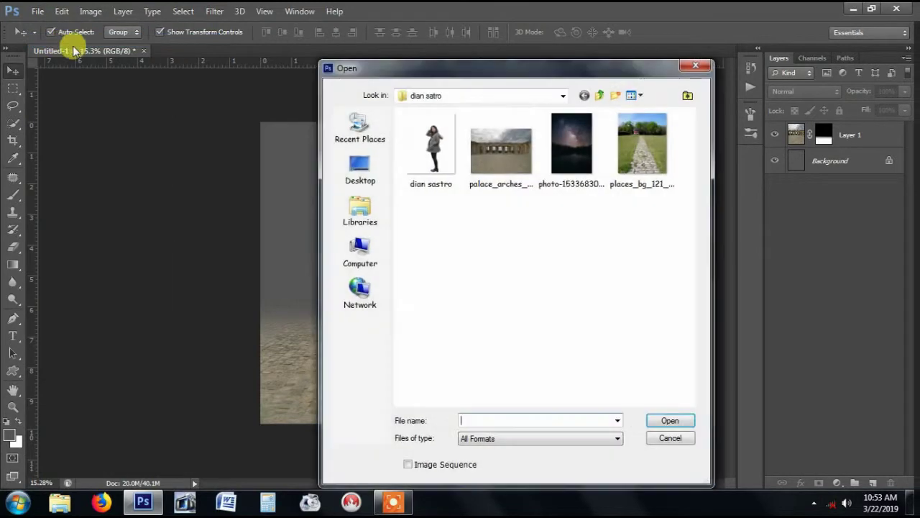
click(637, 162)
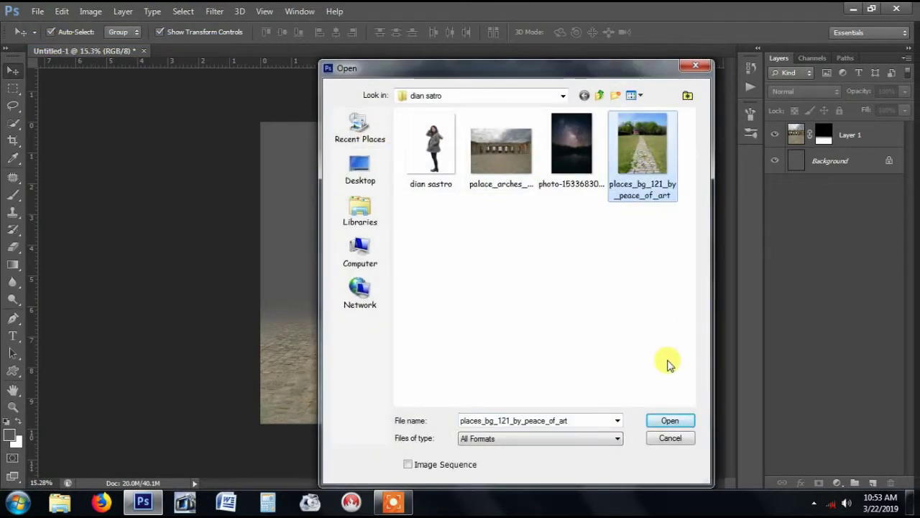
click(669, 421)
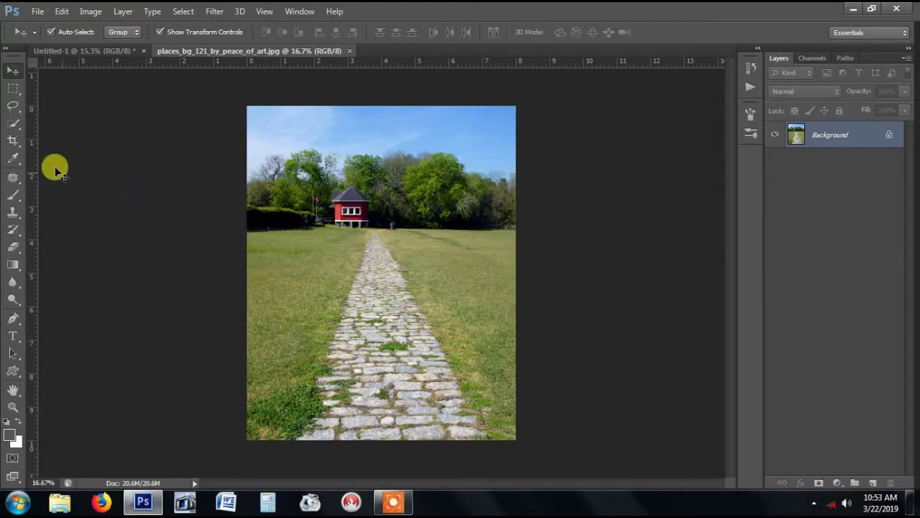
- Select the band of trees, hedge and red house along the horizon with the Quick Selection tool
click(12, 124)
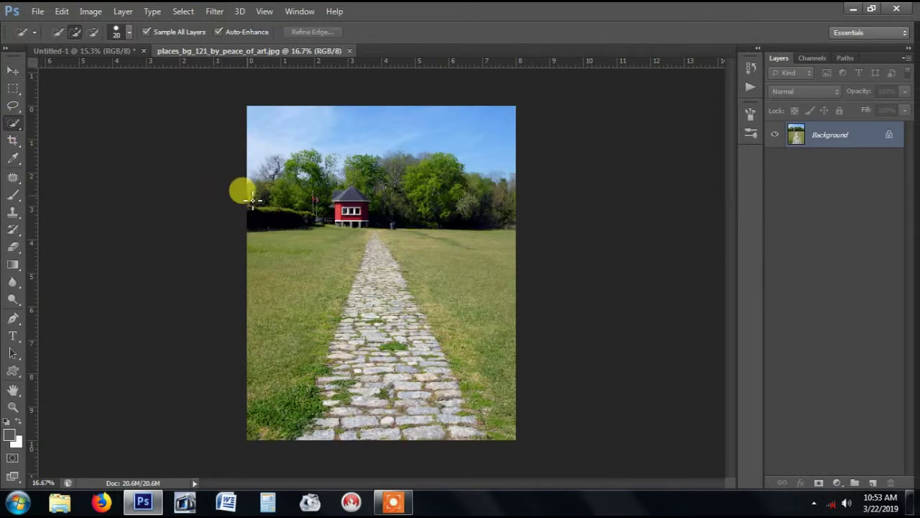
scroll(253, 200, up, 1)
key(bracketright)
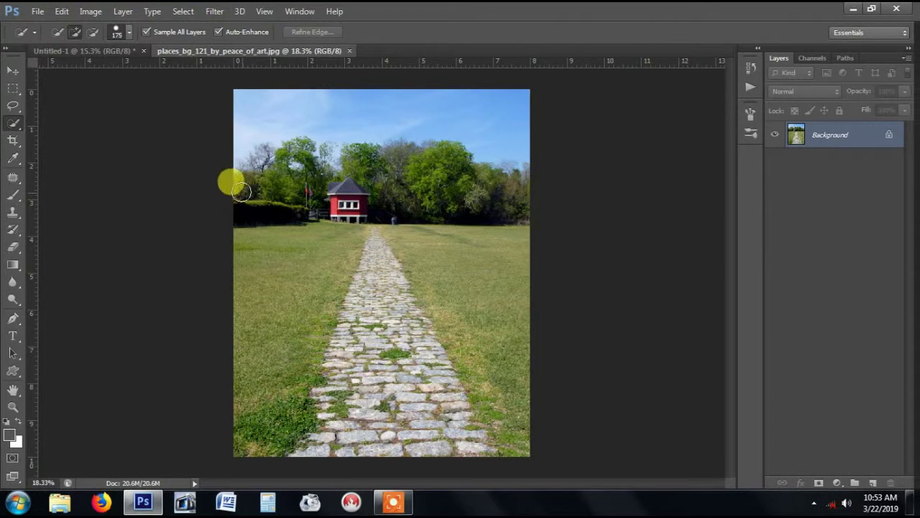
mouse_move(239, 189)
mouse_down()
mouse_move(280, 154)
mouse_move(319, 177)
mouse_move(363, 162)
mouse_move(434, 158)
mouse_move(479, 190)
mouse_move(500, 192)
mouse_move(351, 202)
mouse_move(314, 171)
mouse_up()
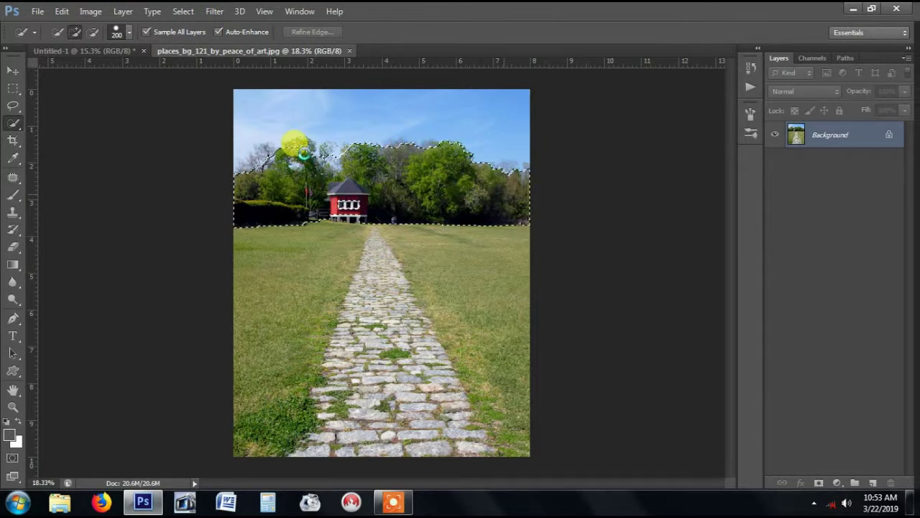
- Reduce the Quick Selection brush to 100 and add the missed treetops above the hedge to the selection
scroll(305, 153, down, 1)
scroll(302, 156, up, 2)
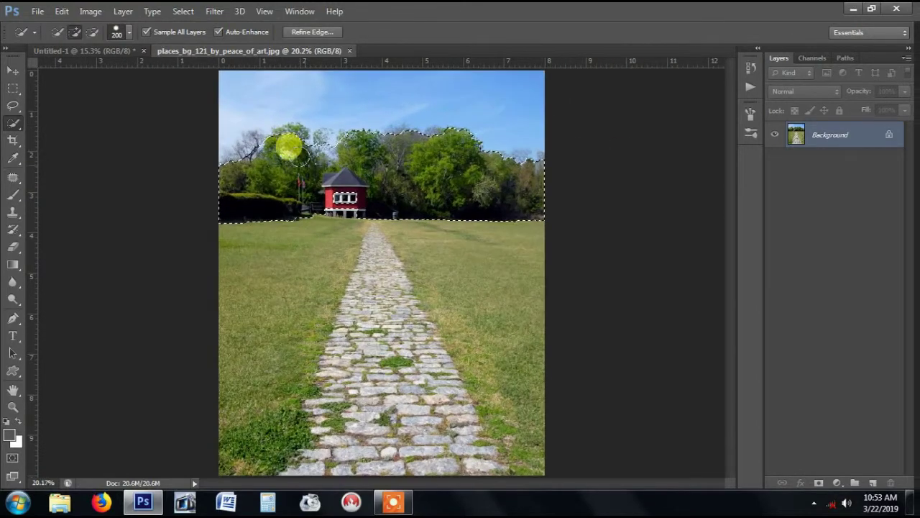
key(bracketleft)
key(bracketleft)
key(bracketleft)
key(bracketleft)
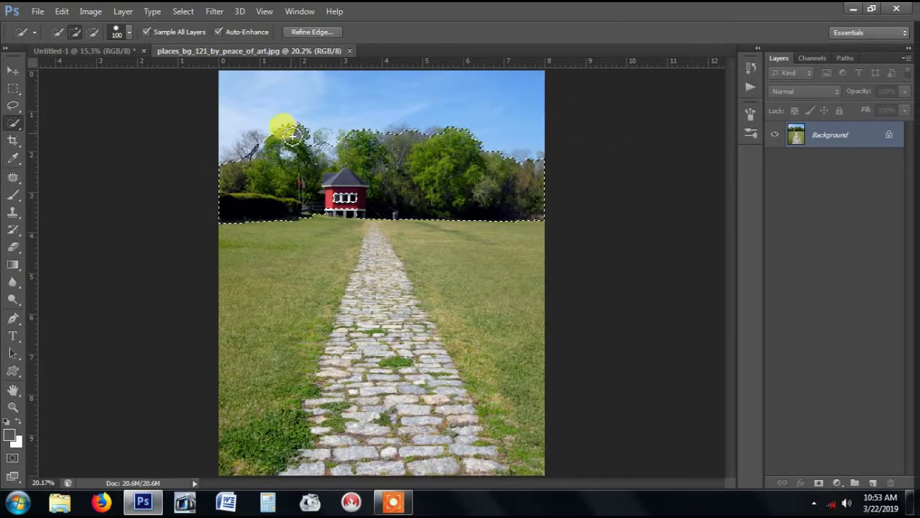
drag(257, 144, 231, 213)
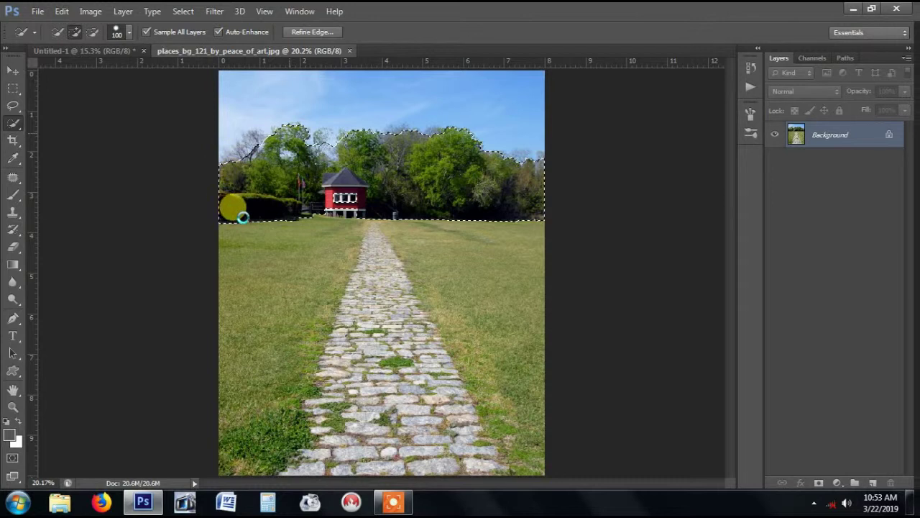
- Enlarge the selection brush to 250, add the lawn and stone path to the selection, and mask out the unselected sky
scroll(247, 213, down, 1)
key(bracketright)
key(bracketright)
key(bracketright)
key(bracketright)
key(bracketright)
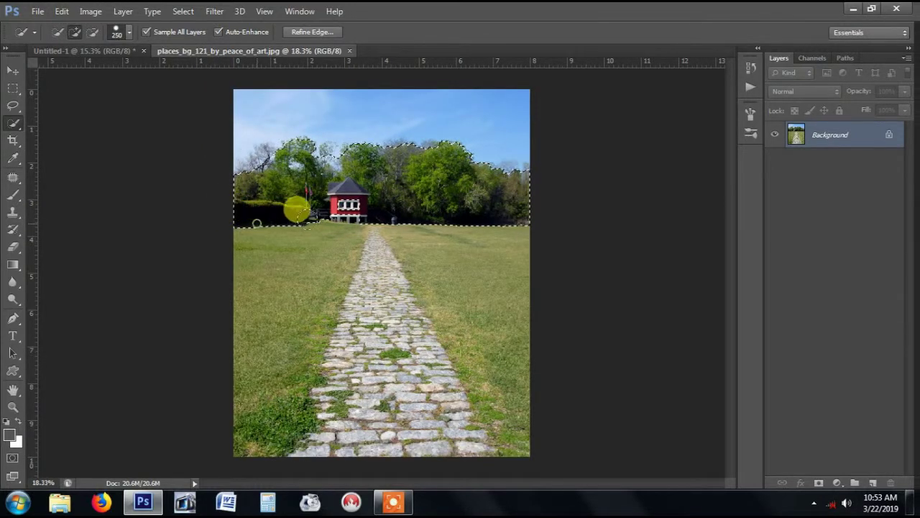
mouse_move(297, 210)
mouse_down()
mouse_move(334, 201)
mouse_move(366, 207)
mouse_move(426, 222)
mouse_move(461, 244)
mouse_move(476, 262)
mouse_move(480, 418)
mouse_move(454, 433)
mouse_move(380, 420)
mouse_move(227, 433)
mouse_move(231, 346)
mouse_move(272, 327)
mouse_move(368, 318)
mouse_move(420, 330)
mouse_move(422, 353)
mouse_move(412, 369)
mouse_move(350, 390)
mouse_move(338, 389)
mouse_move(388, 365)
mouse_move(405, 378)
mouse_move(419, 341)
mouse_up()
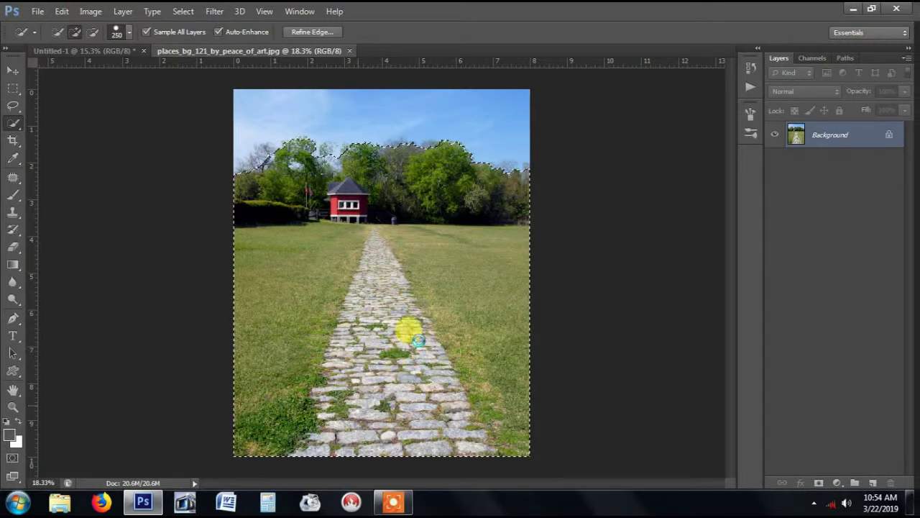
scroll(410, 330, down, 1)
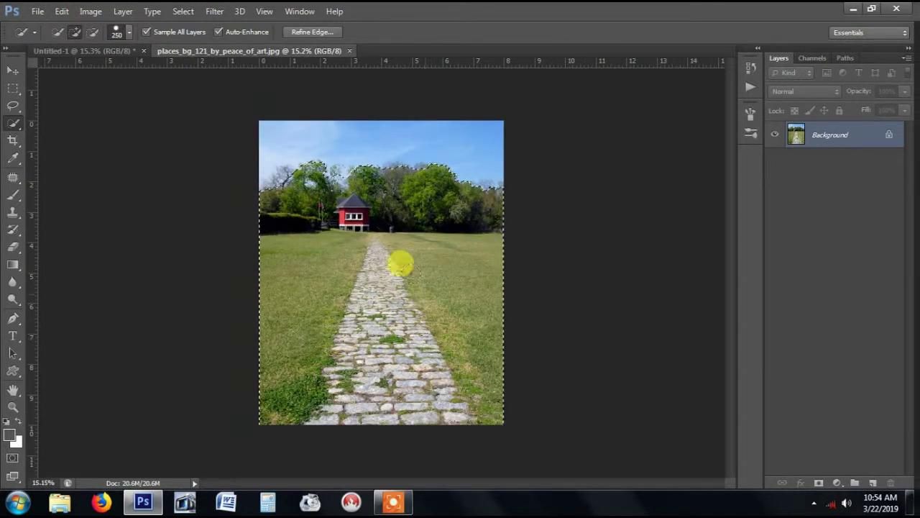
click(819, 482)
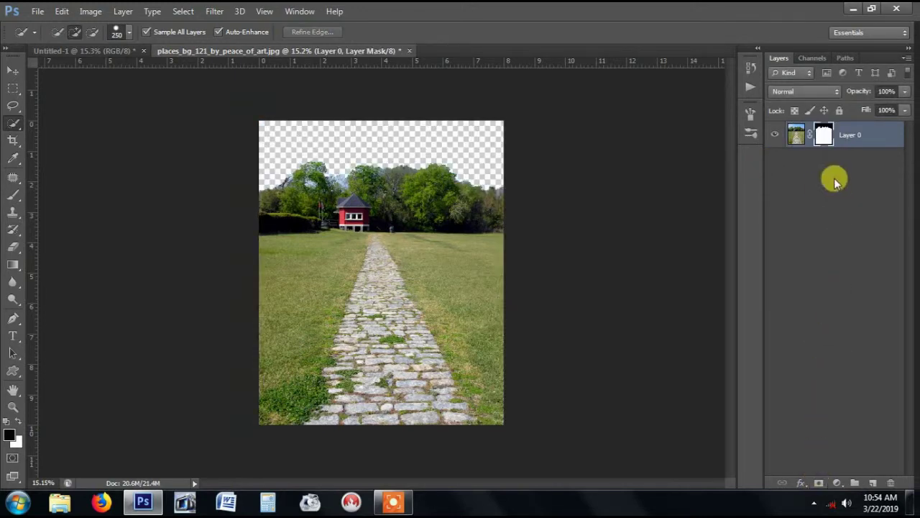
- Refine Layer 0's mask by painting along the treetop edge with the Refine Radius brush at size 175
right_click(822, 136)
click(802, 248)
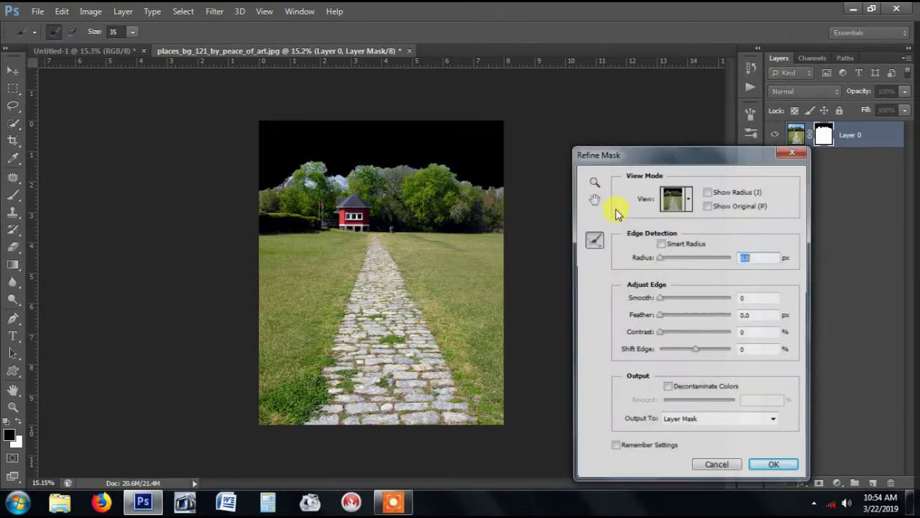
scroll(217, 191, up, 3)
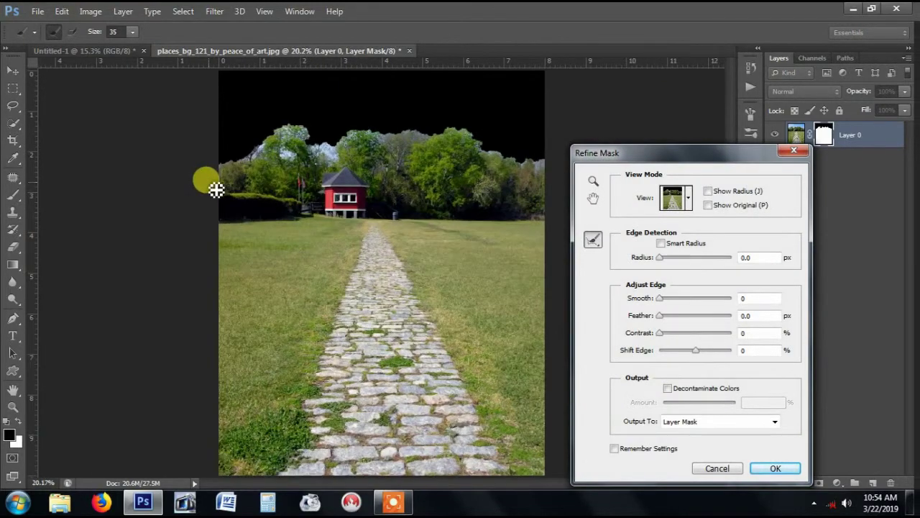
scroll(216, 190, down, 1)
key(bracketright)
key(bracketright)
key(bracketright)
key(bracketright)
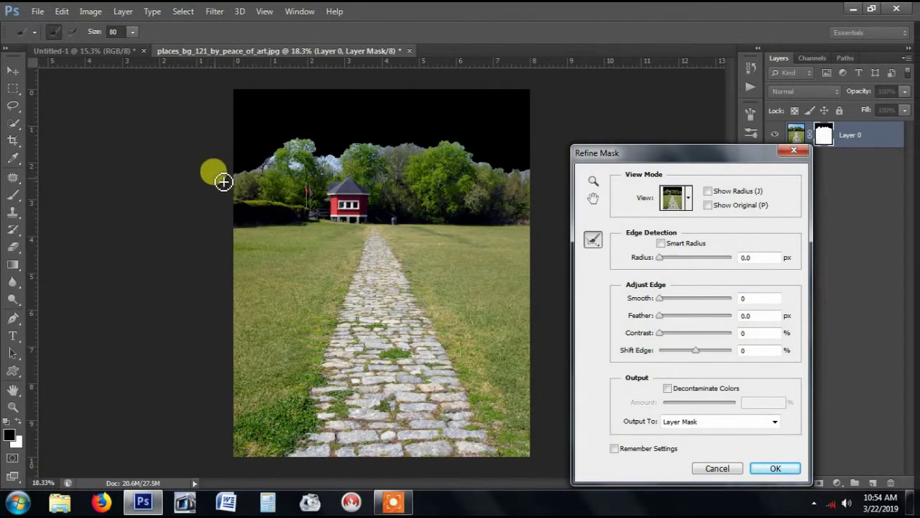
scroll(219, 166, up, 1)
key(bracketright)
key(bracketright)
key(bracketright)
key(bracketright)
key(bracketright)
key(bracketright)
key(bracketright)
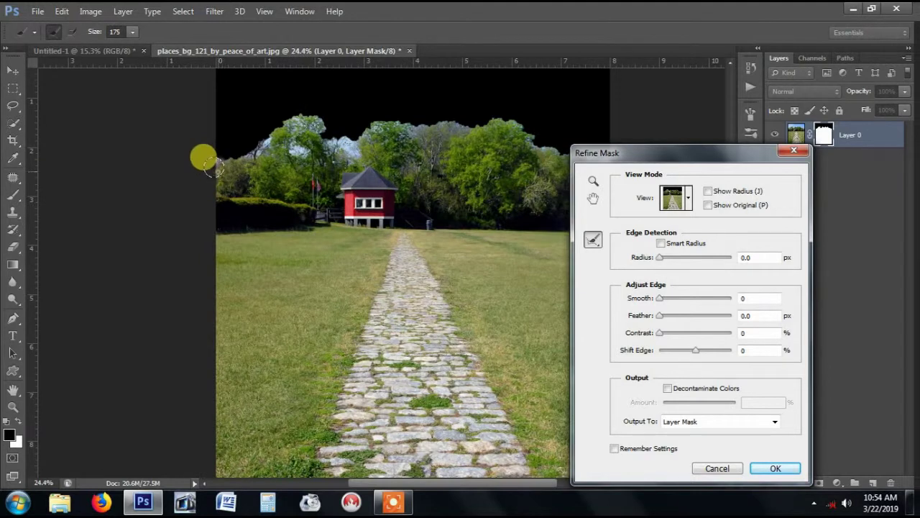
mouse_move(215, 167)
mouse_down()
mouse_move(266, 126)
mouse_move(235, 135)
mouse_move(250, 119)
mouse_move(297, 113)
mouse_move(286, 106)
mouse_move(306, 109)
mouse_move(287, 133)
mouse_move(323, 111)
mouse_move(332, 128)
mouse_move(345, 109)
mouse_move(346, 126)
mouse_move(355, 111)
mouse_move(504, 116)
mouse_move(545, 137)
mouse_move(511, 144)
mouse_up()
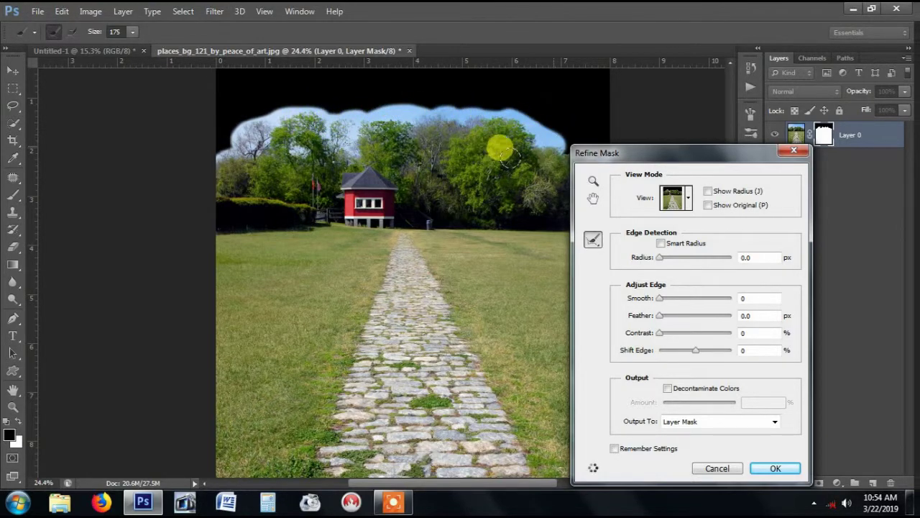
- Paint the refinement brush over the remaining sky fringes at the far-right treetops and in the gaps between the trees
drag(495, 178, 399, 181)
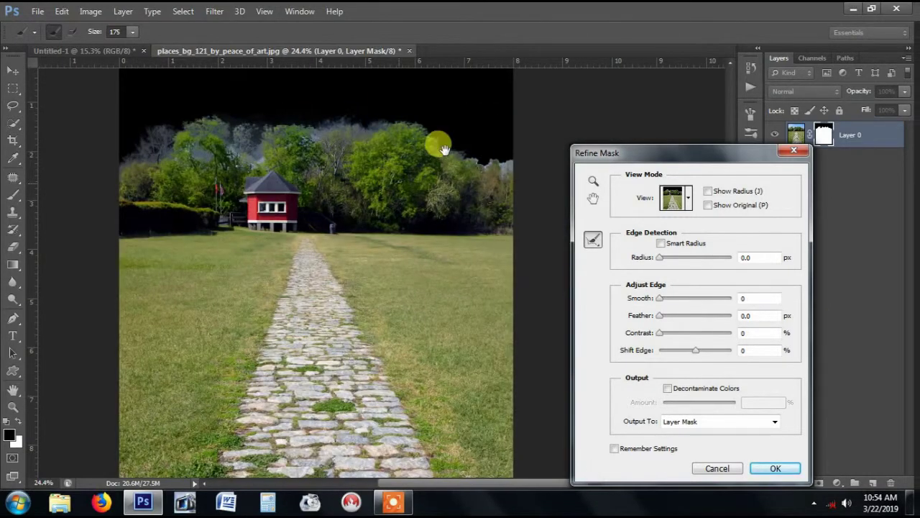
mouse_move(429, 131)
mouse_down()
mouse_move(498, 152)
mouse_move(485, 145)
mouse_up()
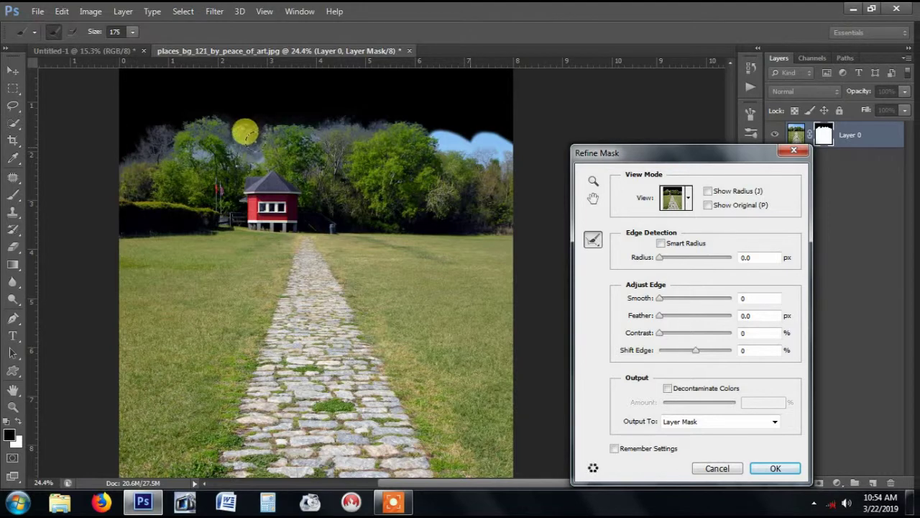
drag(259, 148, 218, 141)
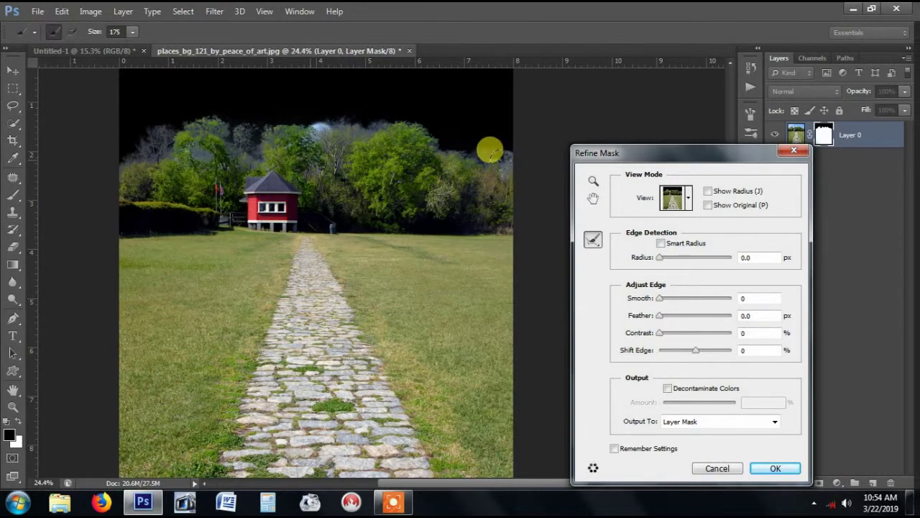
drag(493, 153, 491, 167)
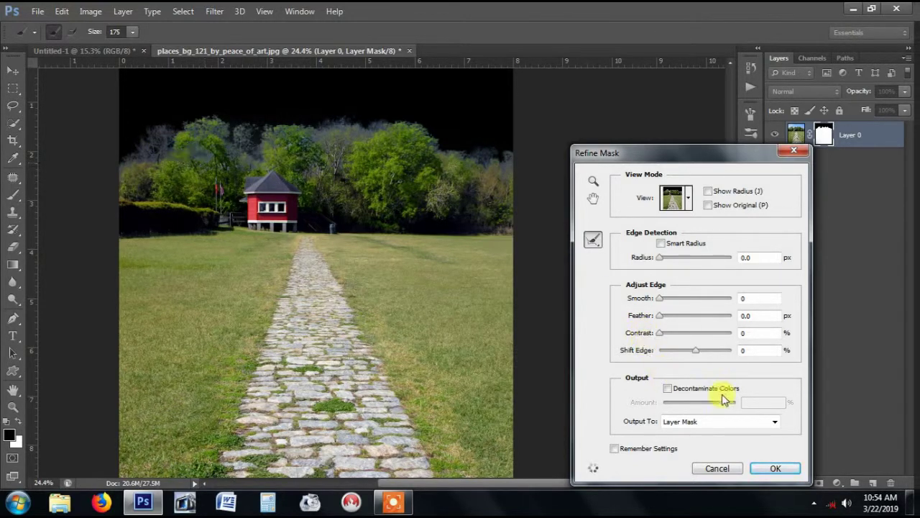
- Set the mask's Shift Edge to -10% and apply the refinement to the layer mask
click(692, 350)
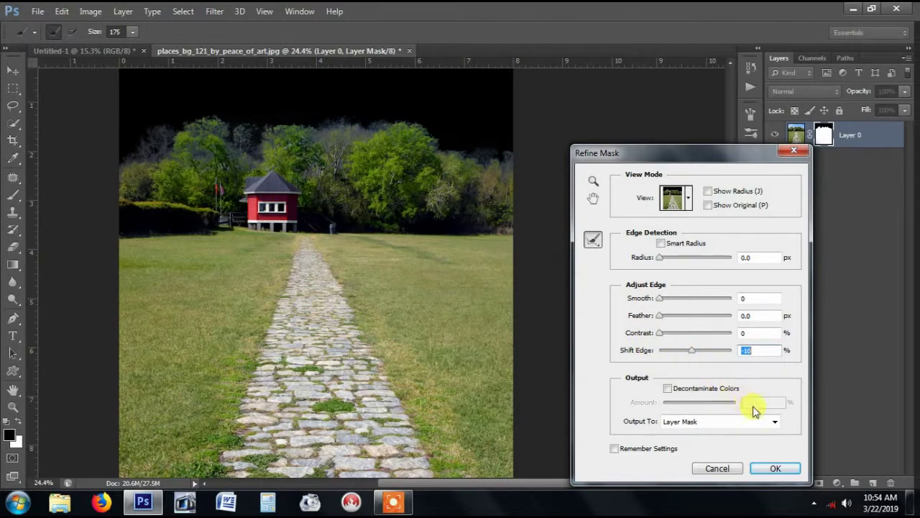
click(776, 468)
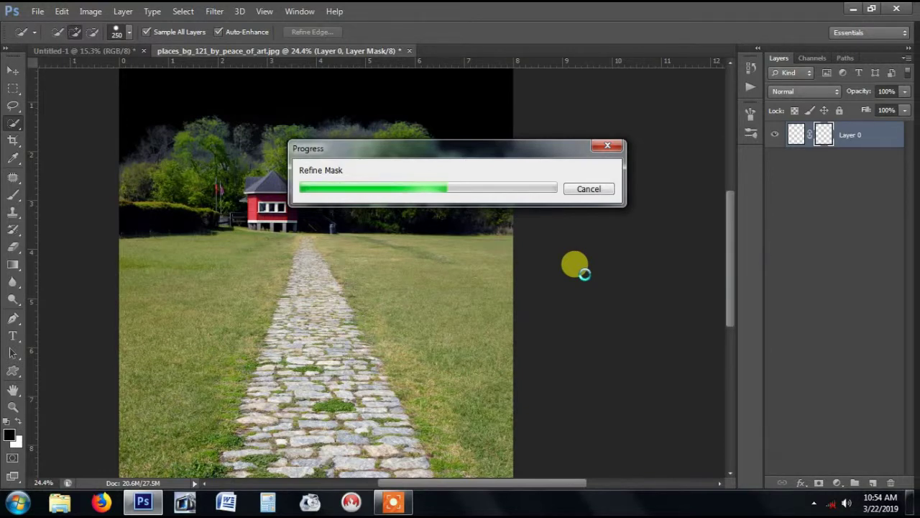
scroll(576, 265, down, 5)
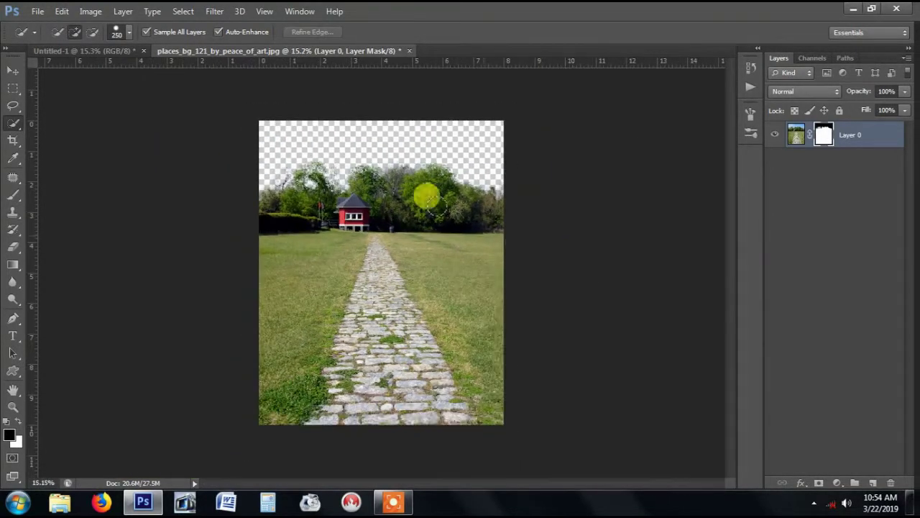
- Copy the cut-out path scene into the Untitled-1 composite and close the source image
click(12, 71)
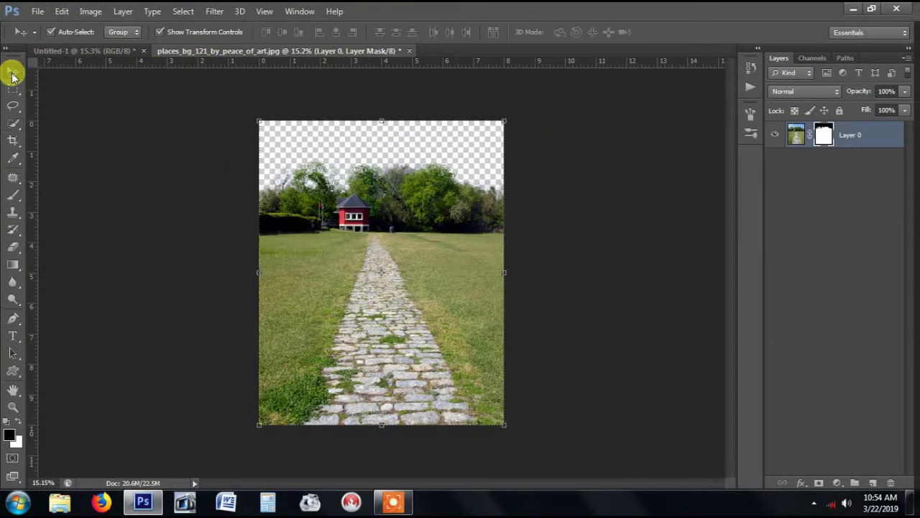
drag(238, 55, 183, 214)
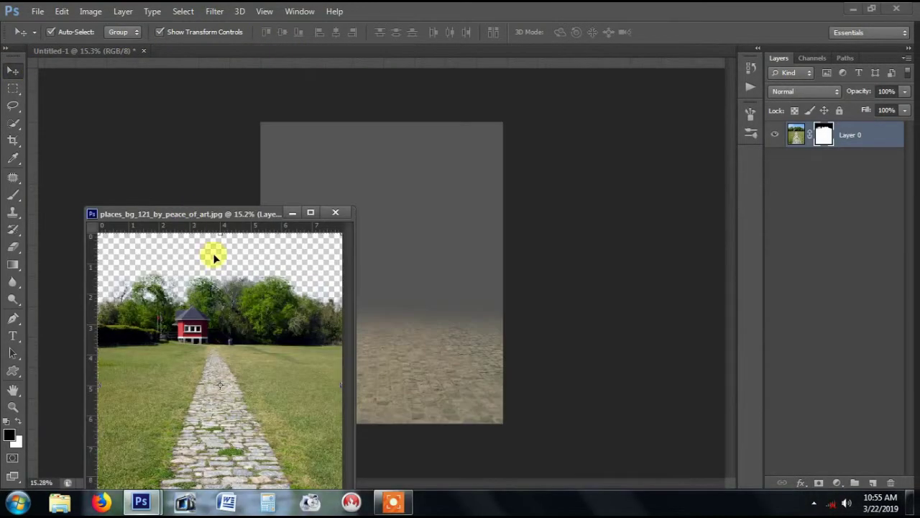
drag(241, 331, 445, 224)
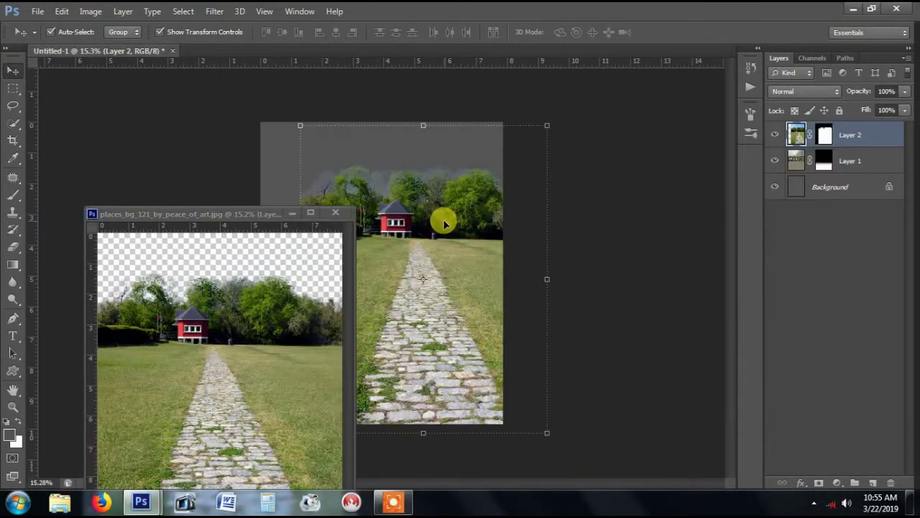
click(334, 212)
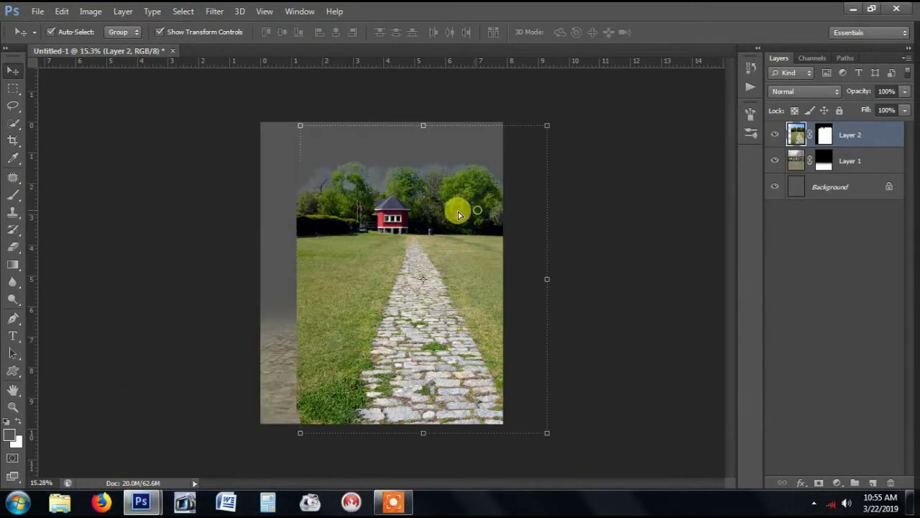
- Align the path scene with the canvas width and place its layer below the cobblestone Layer 1
drag(458, 214, 433, 216)
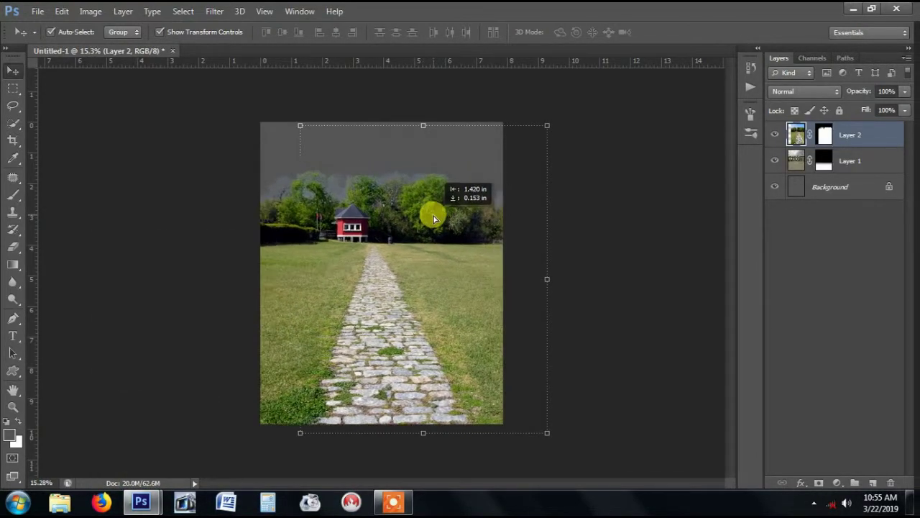
drag(844, 136, 794, 169)
click(689, 192)
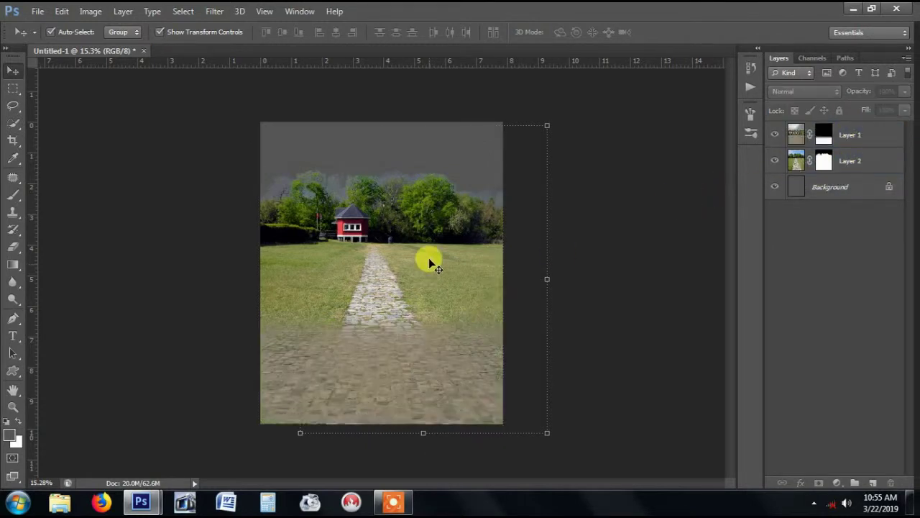
- Lower the path scene so the cobblestones cover the lawn up to the base of the red house
drag(429, 260, 443, 315)
click(626, 304)
scroll(621, 305, down, 1)
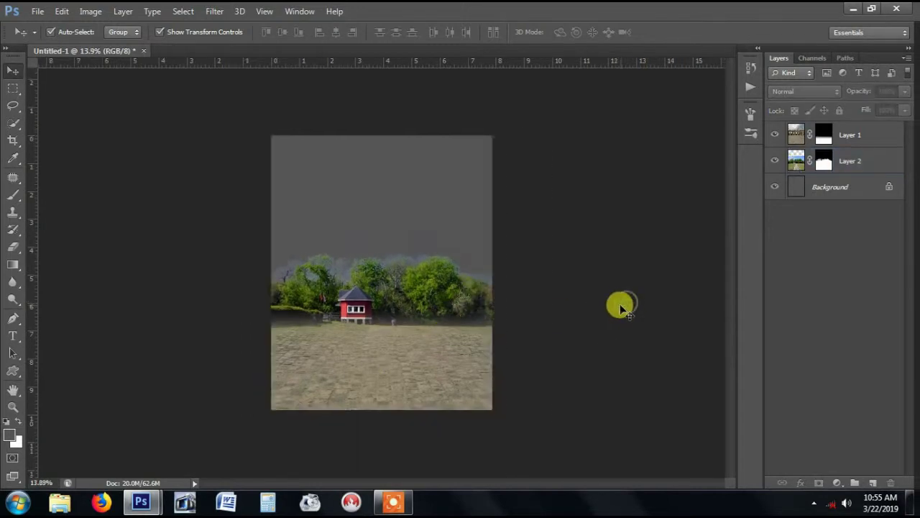
- Enlarge the cobblestone Layer 1 to about 125% and fit its lower edge to the bottom of the canvas
scroll(621, 305, down, 1)
click(411, 358)
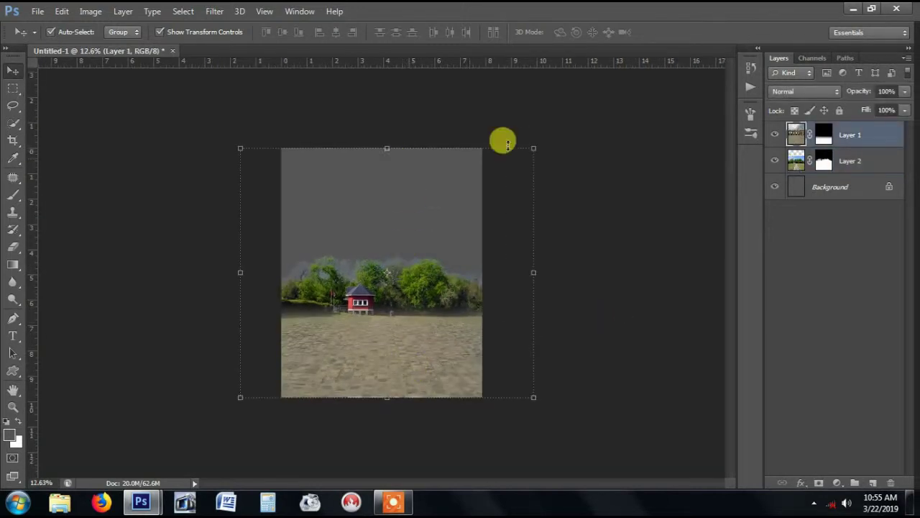
drag(534, 148, 578, 127)
drag(432, 343, 434, 325)
click(674, 32)
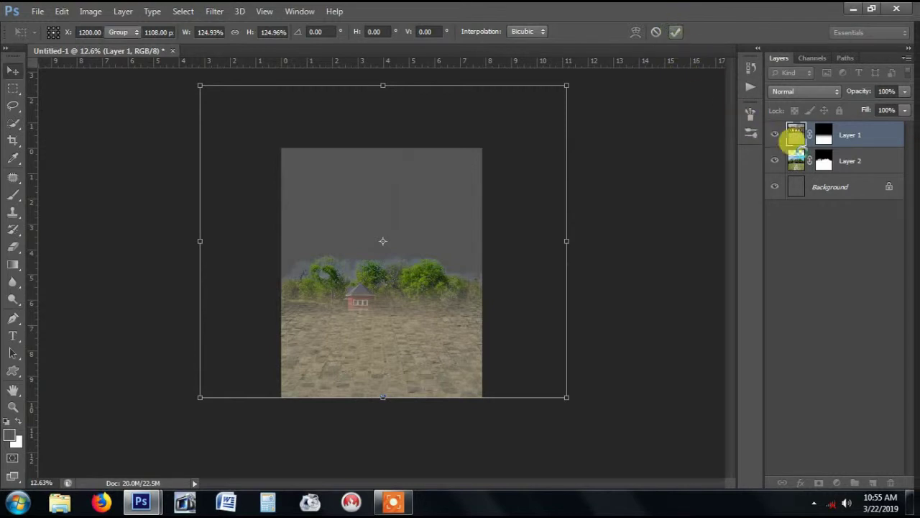
- Raise Layer 2 in small increments until the red house and hedge clear the faded cobblestone edge
click(852, 161)
key(shift+Up)
key(shift+Up)
key(shift+Up)
key(shift+Up)
key(shift+Up)
key(shift+Up)
key(shift+Up)
key(shift+Up)
key(shift+Up)
key(shift+Up)
key(shift+Up)
key(shift+Up)
key(shift+Up)
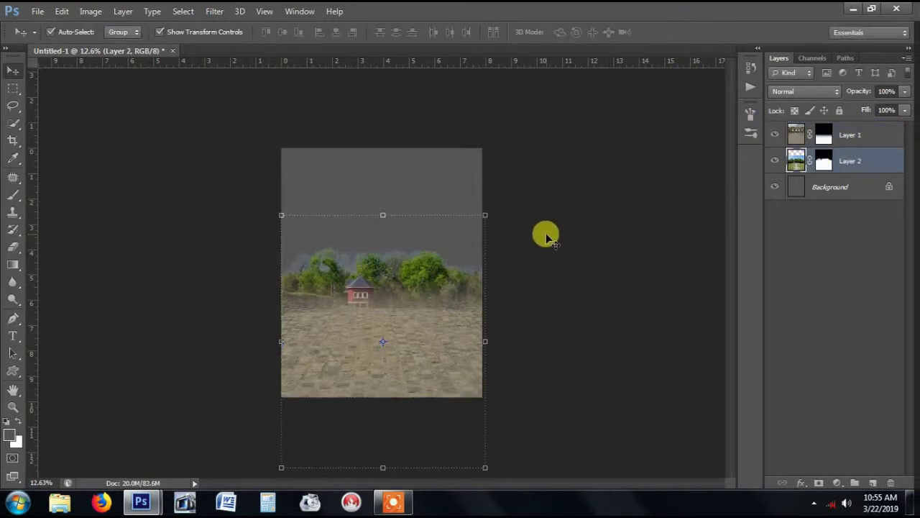
key(shift+Up)
key(shift+Up)
key(shift+Up)
key(shift+Up)
key(shift+Up)
key(shift+Up)
key(shift+Up)
key(shift+Up)
key(shift+Up)
key(shift+Up)
key(shift+Up)
key(shift+Up)
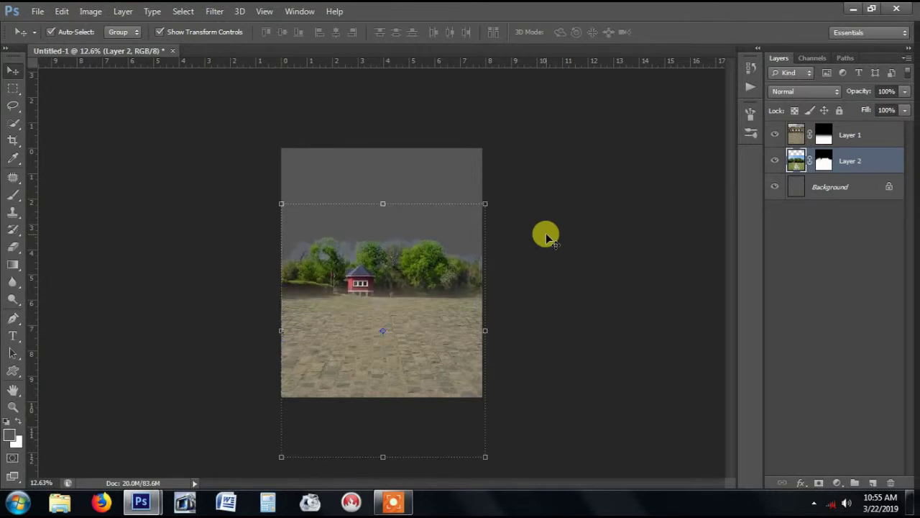
click(561, 250)
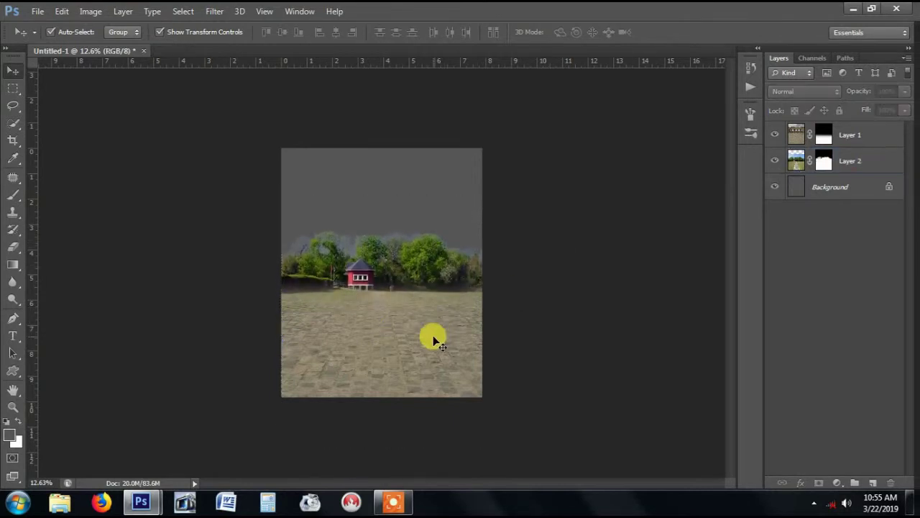
- Nudge the tree scene slightly higher to expose a strip of lawn above the cobblestones
scroll(433, 335, up, 3)
scroll(433, 335, up, 1)
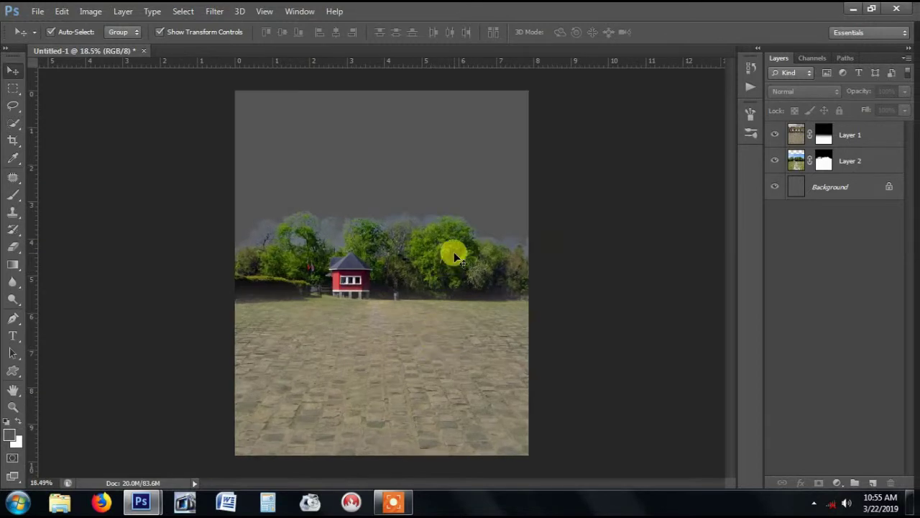
click(454, 253)
key(shift+Up)
key(shift+Up)
key(shift+Up)
key(shift+Up)
- Squash Layer 2 to 95% height and shift it down to a Y position of 2059 px
scroll(457, 253, down, 4)
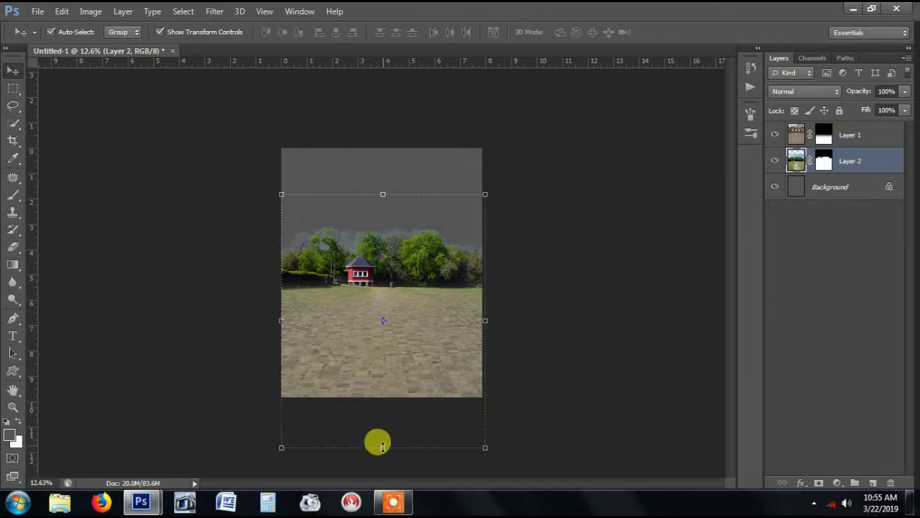
drag(382, 446, 382, 435)
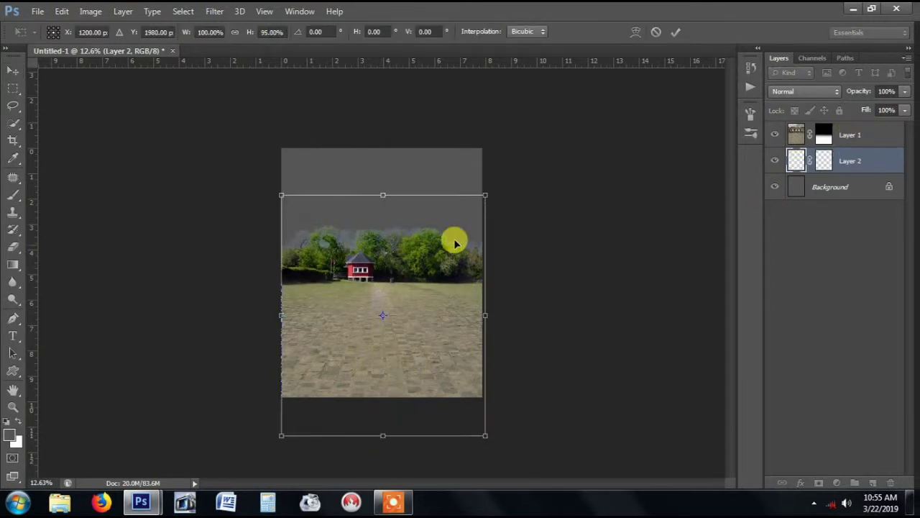
key(Down)
key(Down)
key(Down)
key(Down)
key(Down)
key(Down)
key(Down)
key(Down)
key(Down)
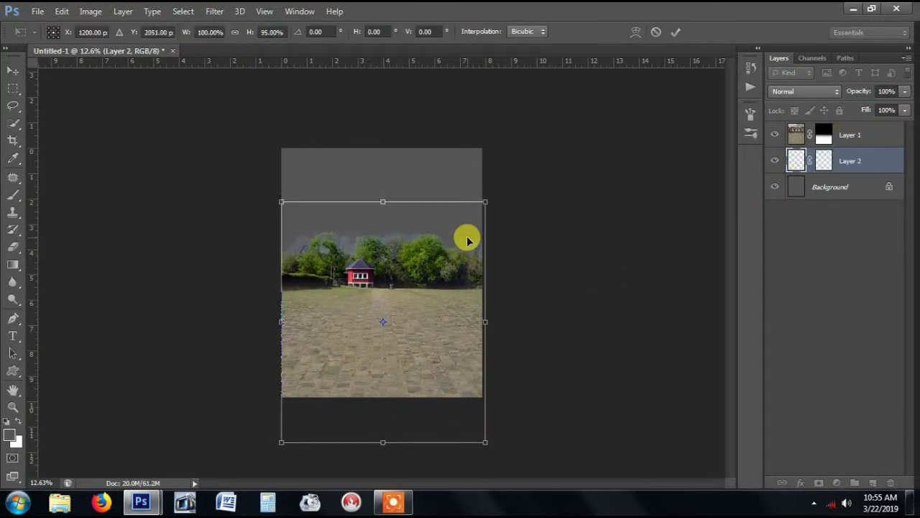
key(Down)
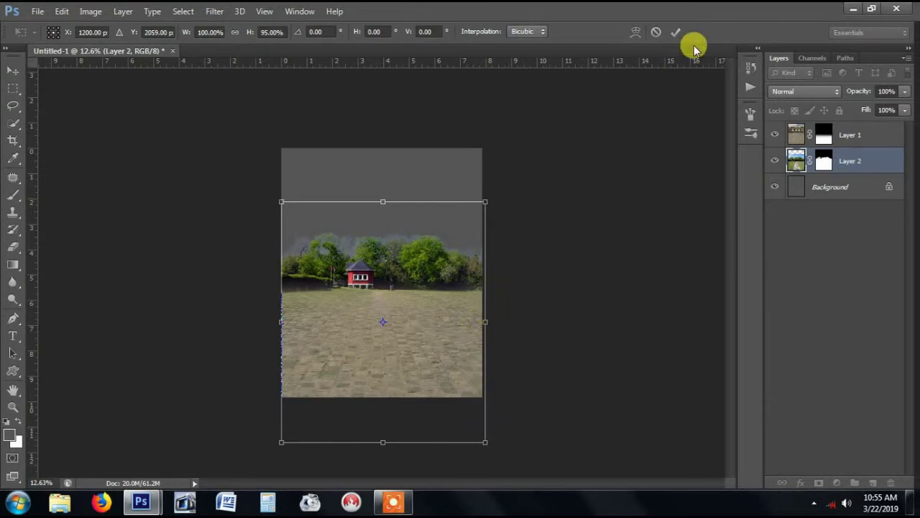
click(676, 31)
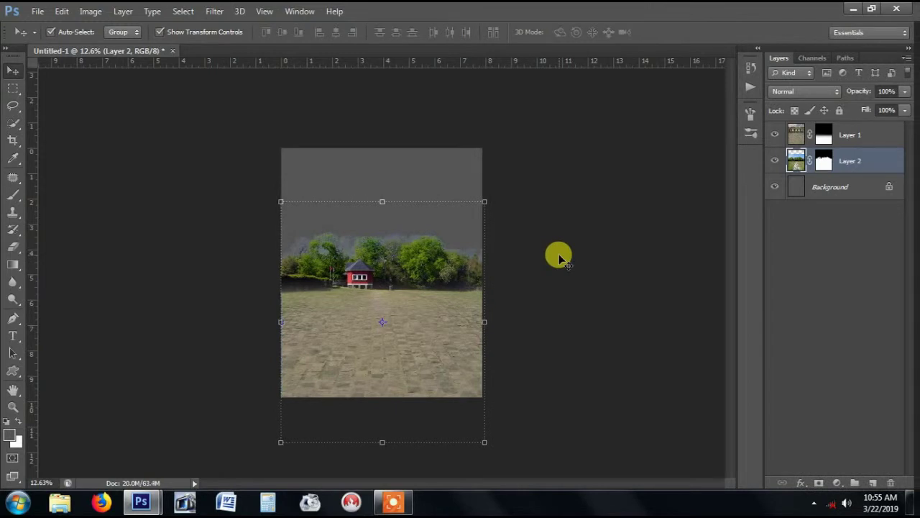
click(560, 258)
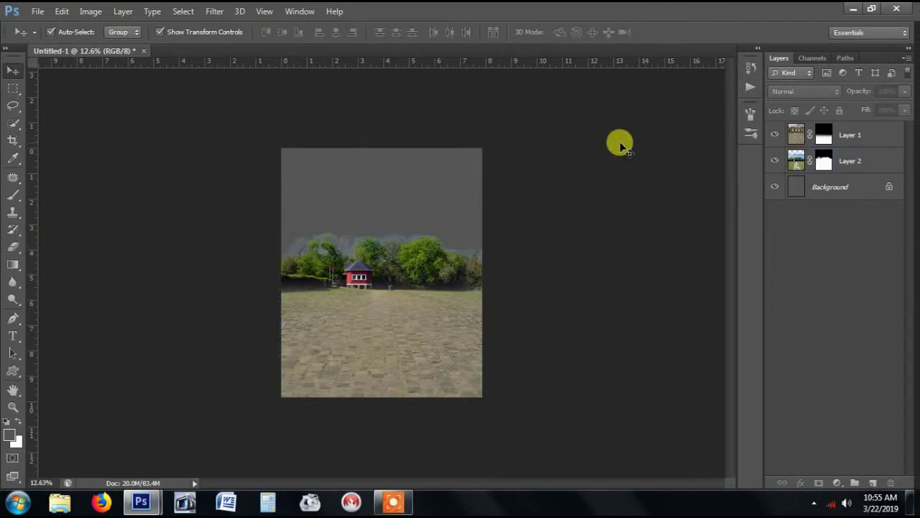
- Apply the layer masks of Layer 1 and Layer 2 permanently
click(826, 131)
right_click(824, 130)
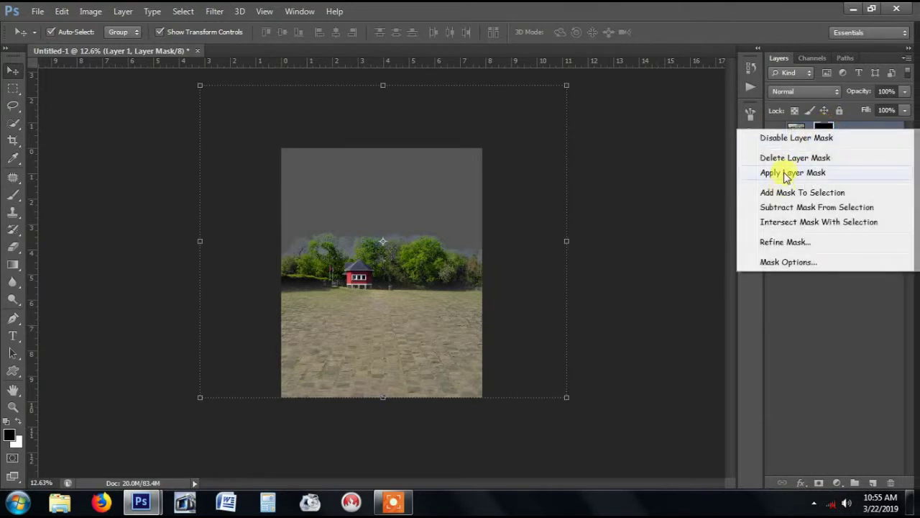
click(789, 174)
click(823, 155)
right_click(824, 155)
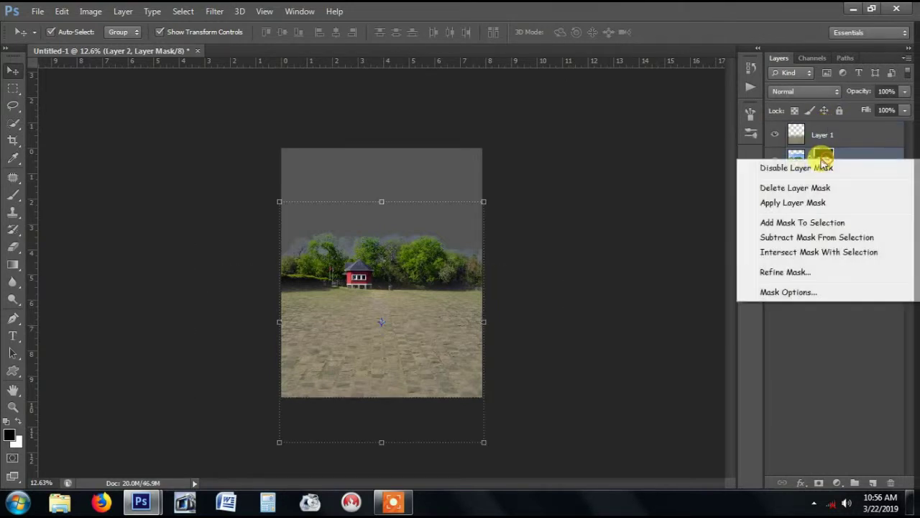
click(790, 204)
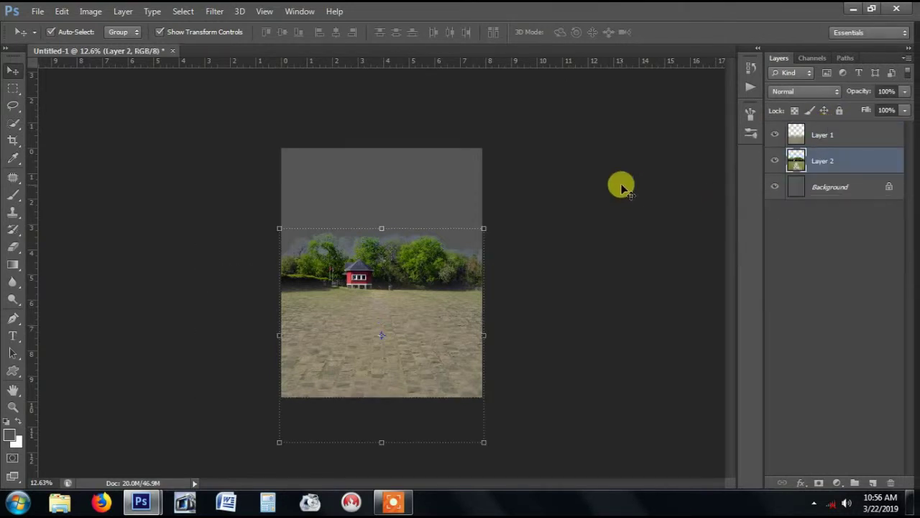
scroll(612, 186, down, 1)
scroll(613, 188, up, 2)
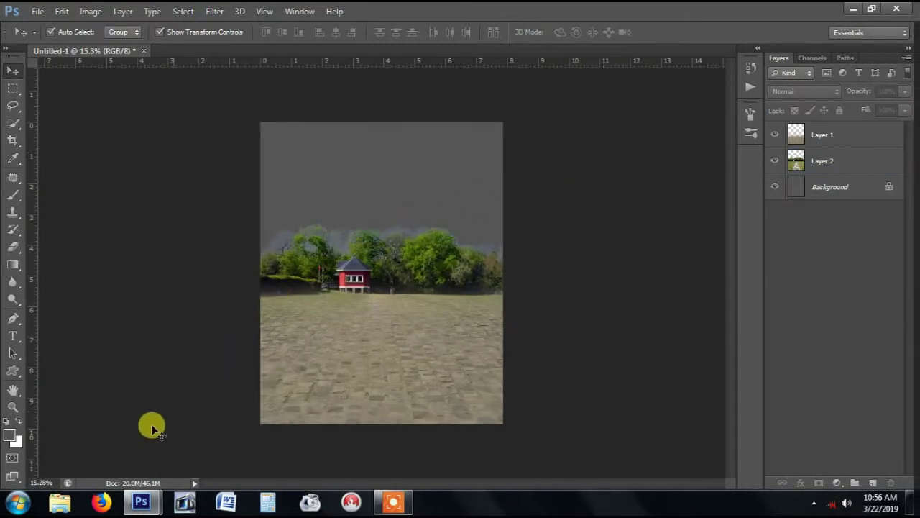
click(38, 10)
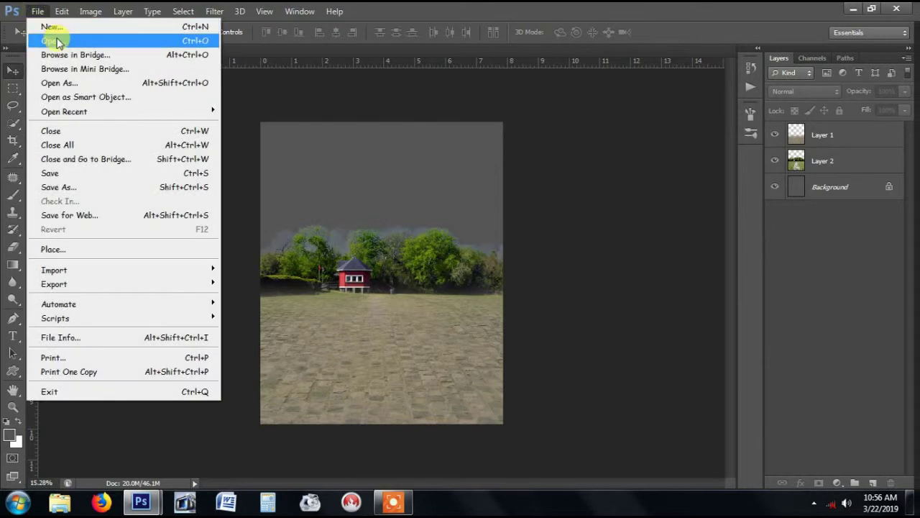
click(54, 37)
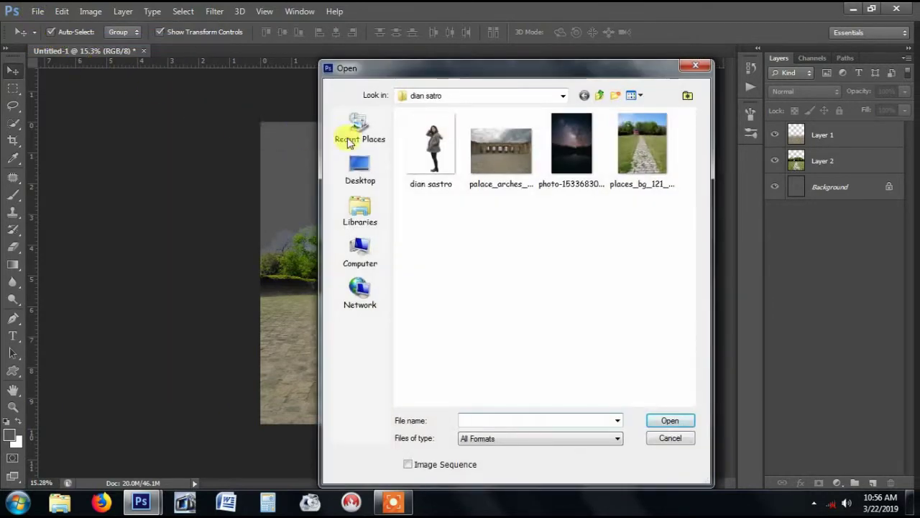
click(564, 148)
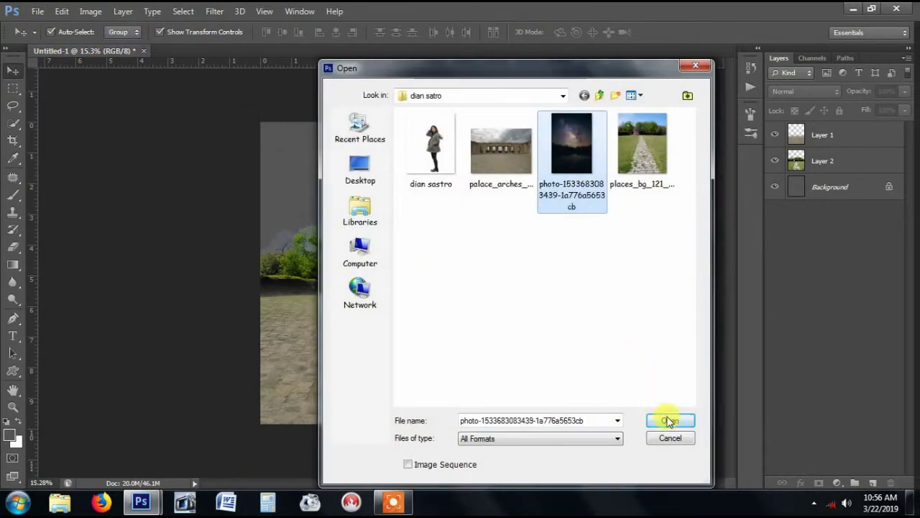
click(668, 419)
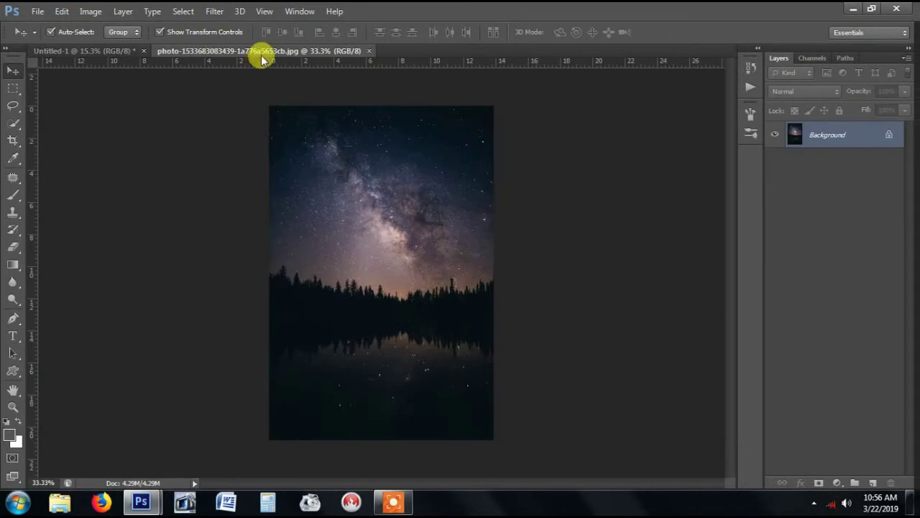
drag(263, 52, 187, 153)
drag(223, 204, 413, 168)
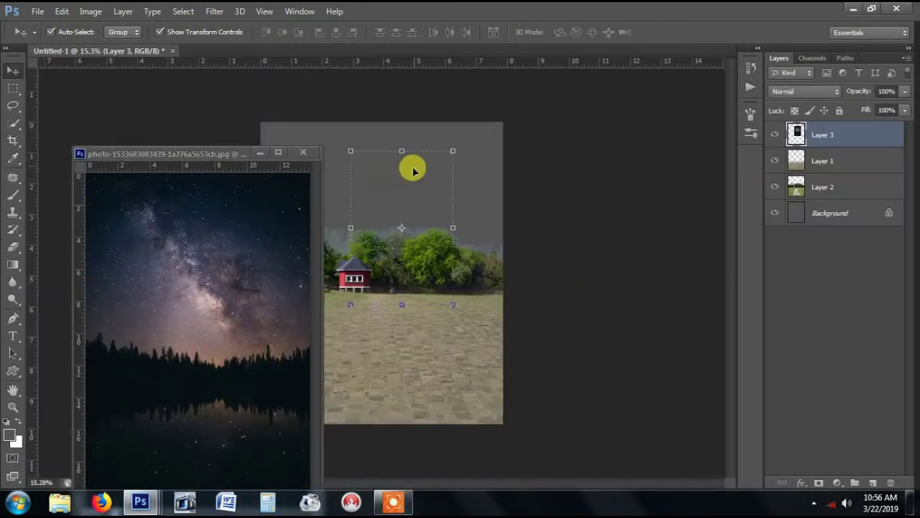
click(304, 154)
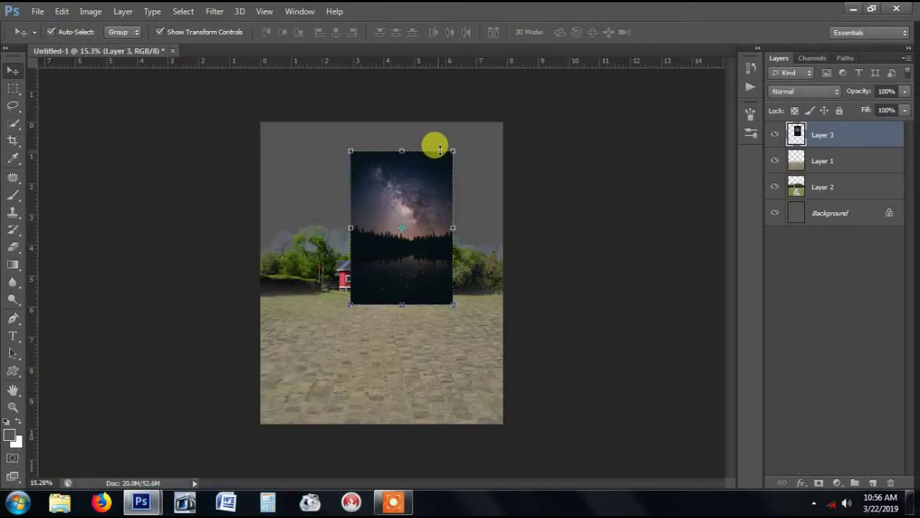
- Flip the Milky Way photo on Layer 3 horizontally
click(453, 151)
right_click(440, 170)
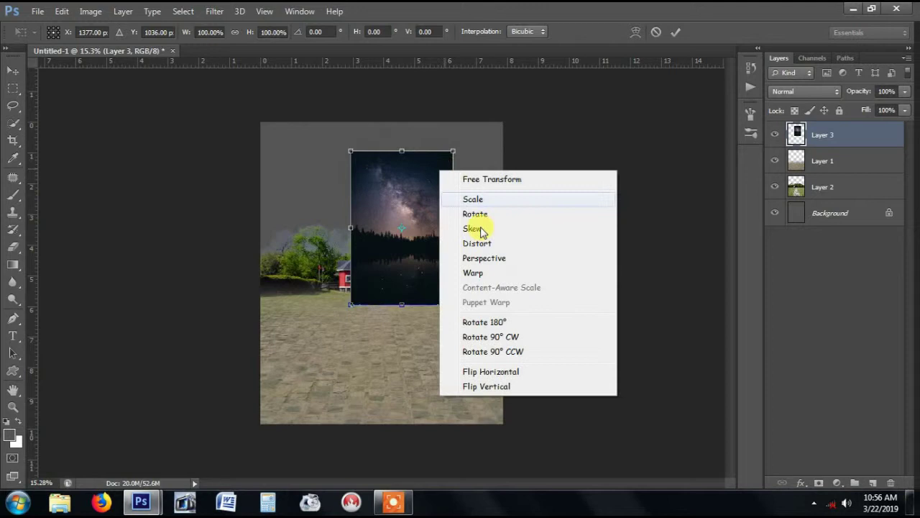
click(515, 376)
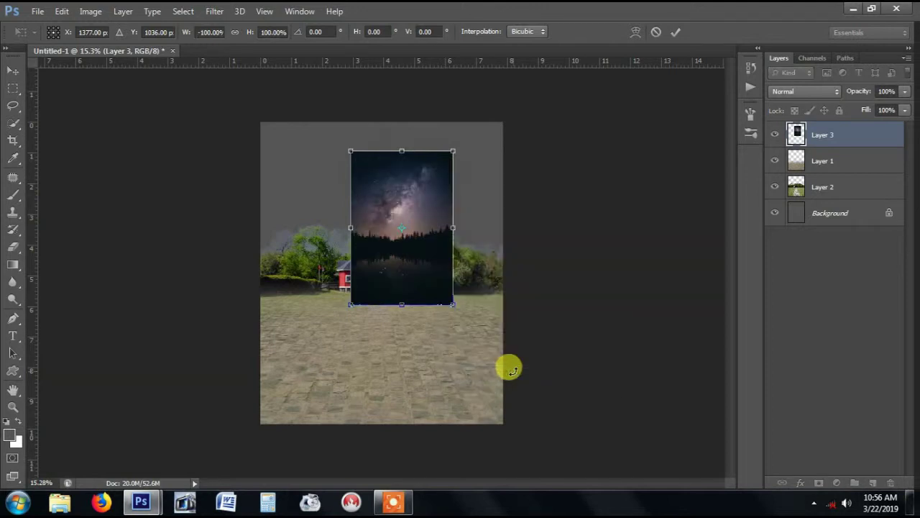
click(678, 32)
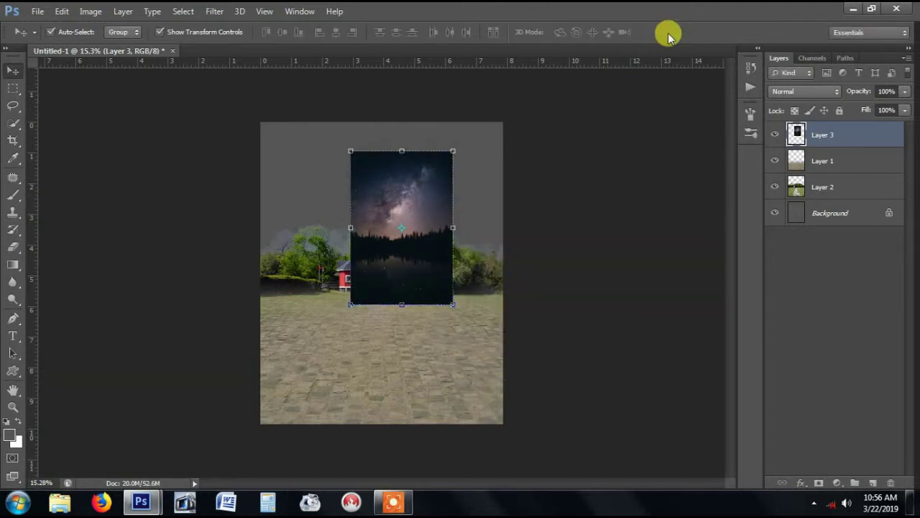
- Enlarge the Milky Way photo proportionally to about 237% so it spans the full canvas width
drag(348, 305, 291, 394)
drag(429, 338, 403, 367)
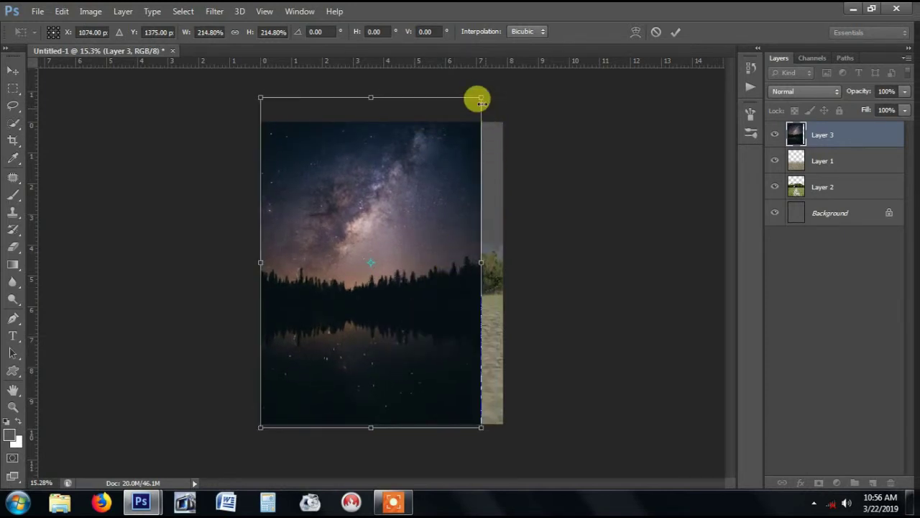
drag(478, 95, 520, 75)
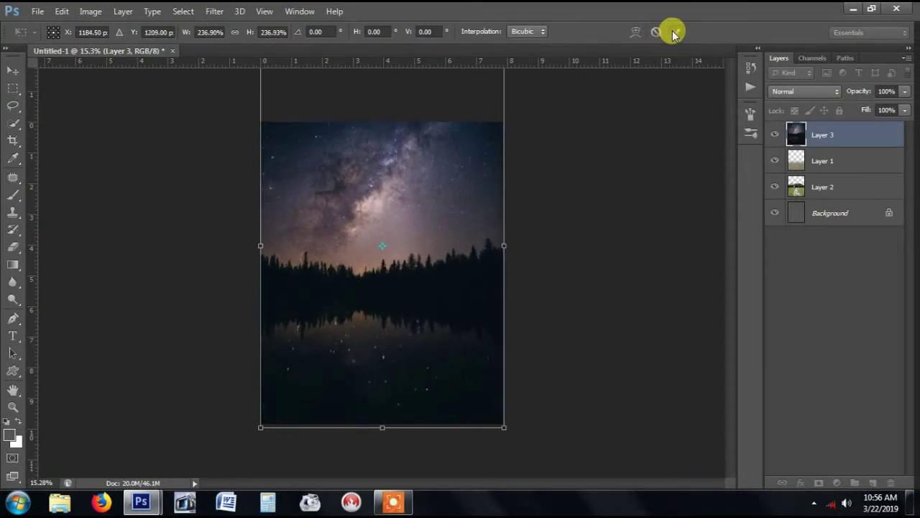
click(673, 32)
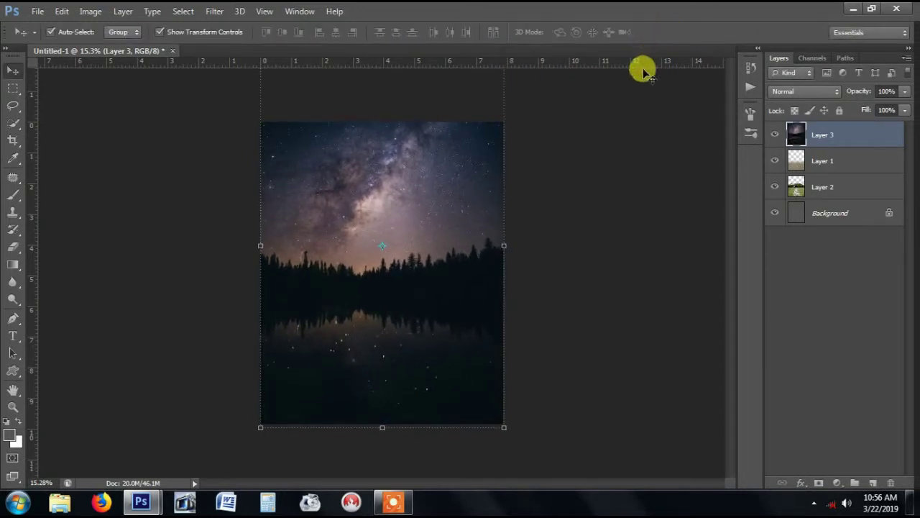
- Shift the Milky Way photo down the canvas and place Layer 3 beneath Layer 2 in the layer stack
drag(434, 194, 434, 238)
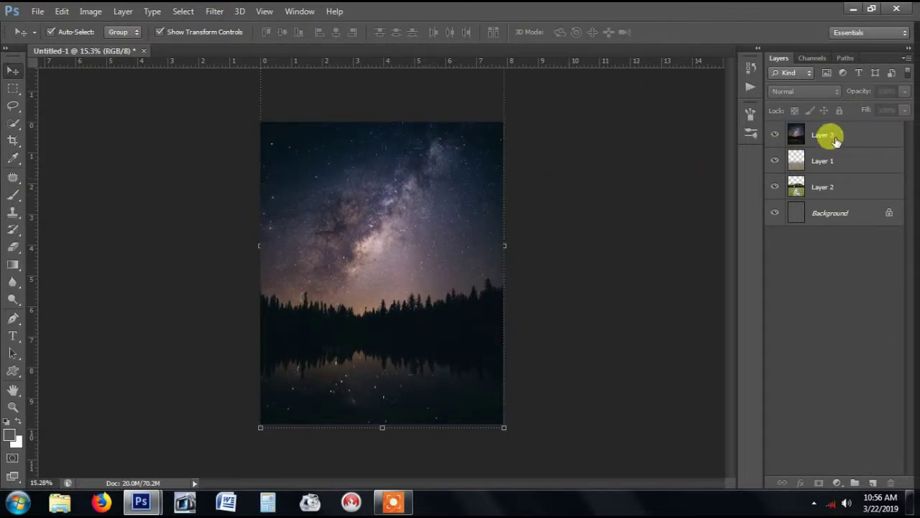
drag(856, 135, 847, 189)
click(657, 210)
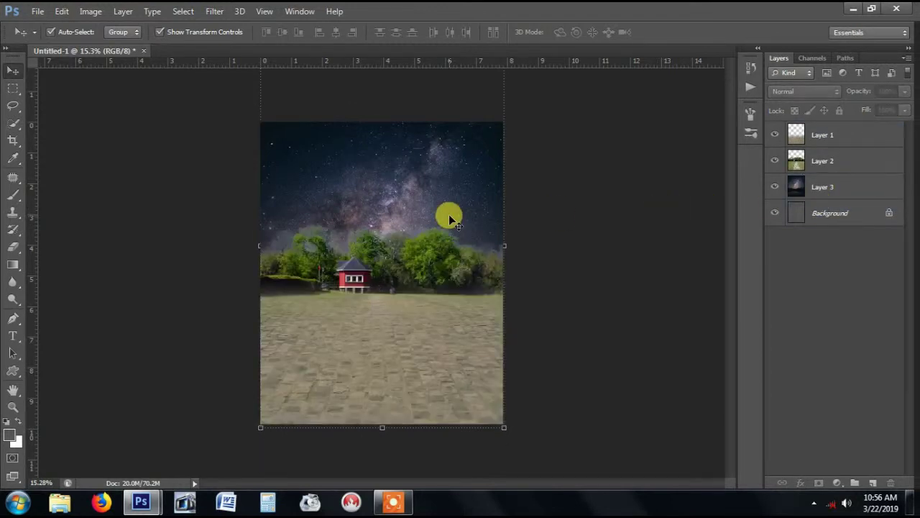
- Raise the night sky on Layer 3 by about 1.7 inches so the Milky Way's bright core sits above the trees
click(448, 177)
key(ctrl+minus)
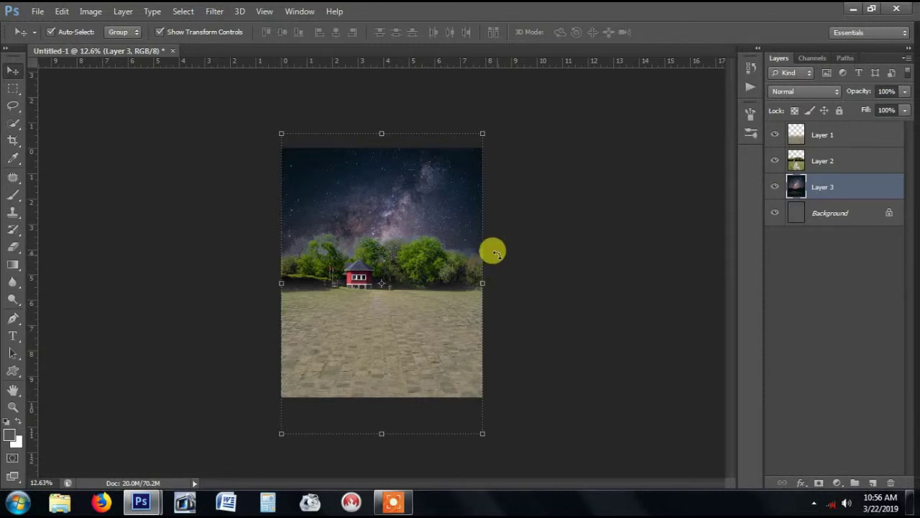
drag(413, 208, 415, 169)
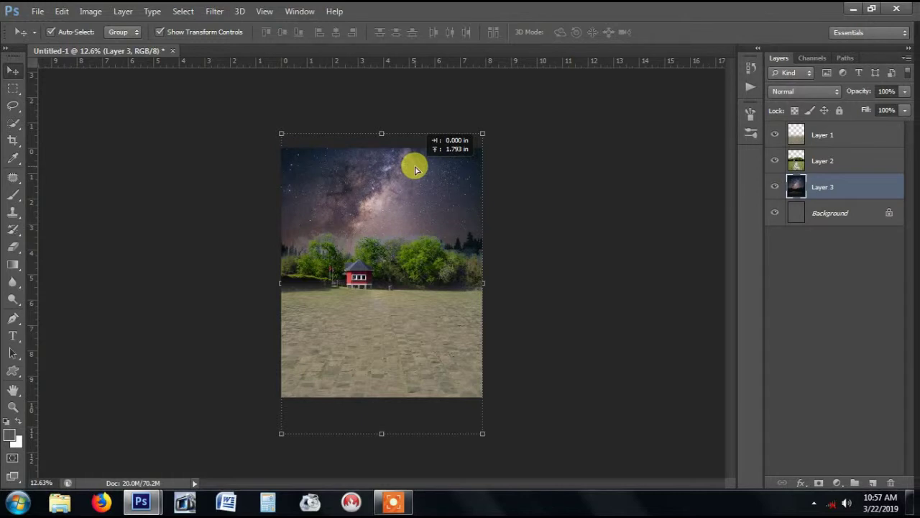
drag(415, 169, 416, 172)
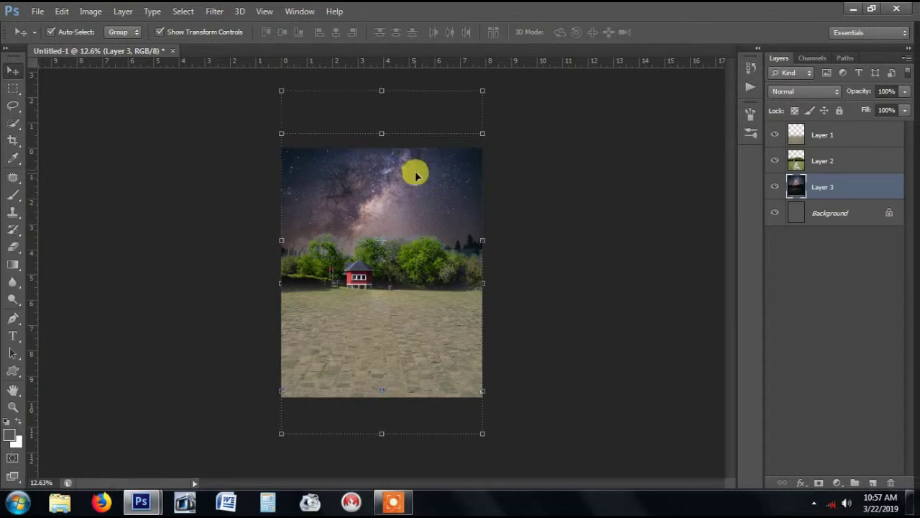
click(562, 189)
scroll(563, 188, down, 1)
scroll(565, 190, up, 1)
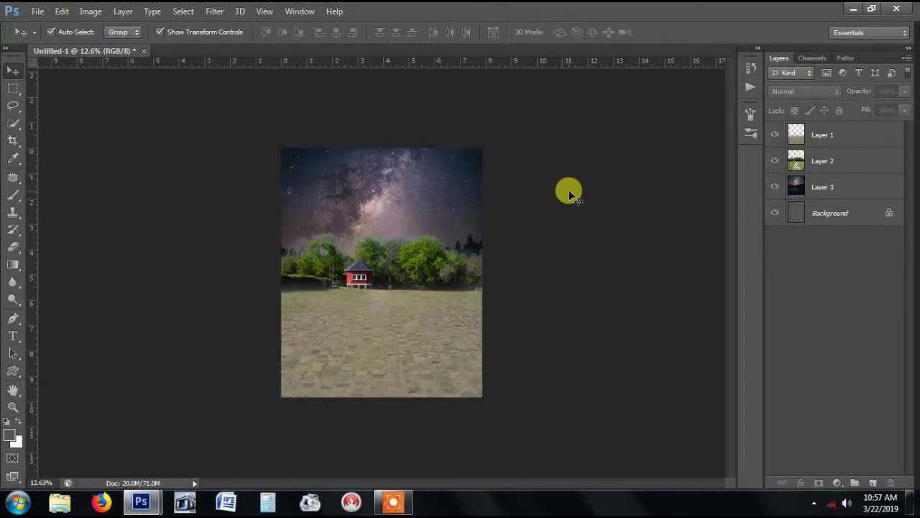
scroll(603, 205, up, 3)
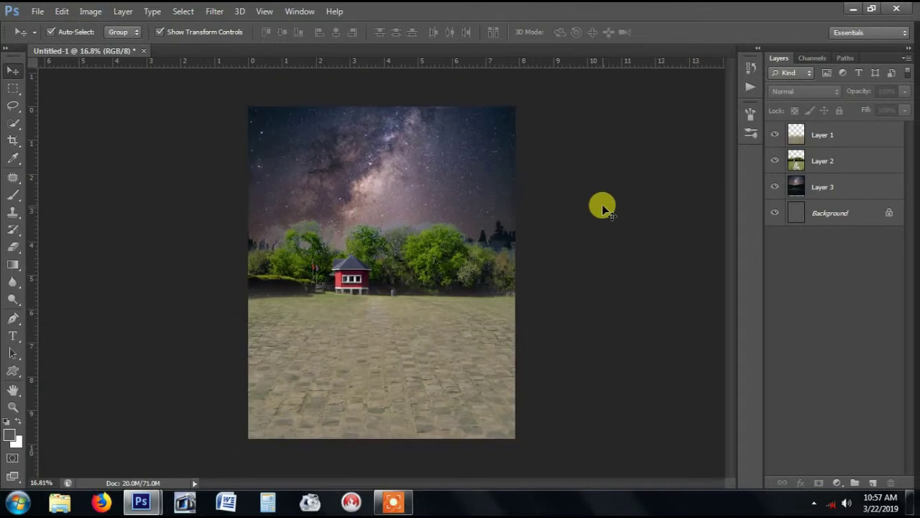
click(37, 11)
click(54, 32)
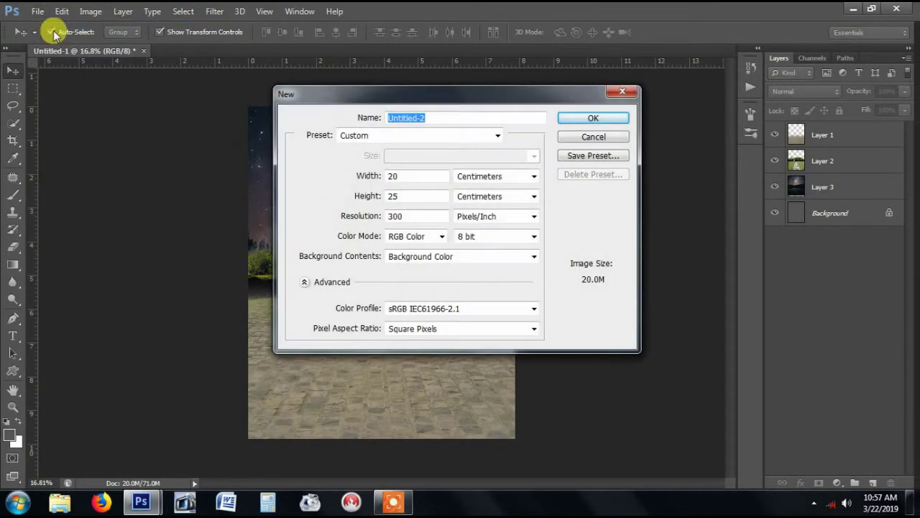
click(623, 93)
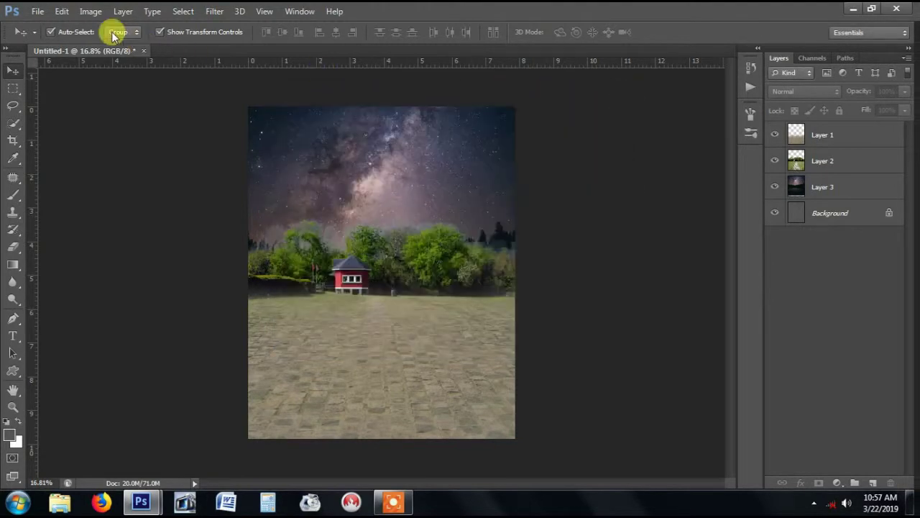
- Open the PNG cut-out of the woman in the coat, copy it into the composite above Layer 1 and close its source file
click(38, 11)
click(45, 41)
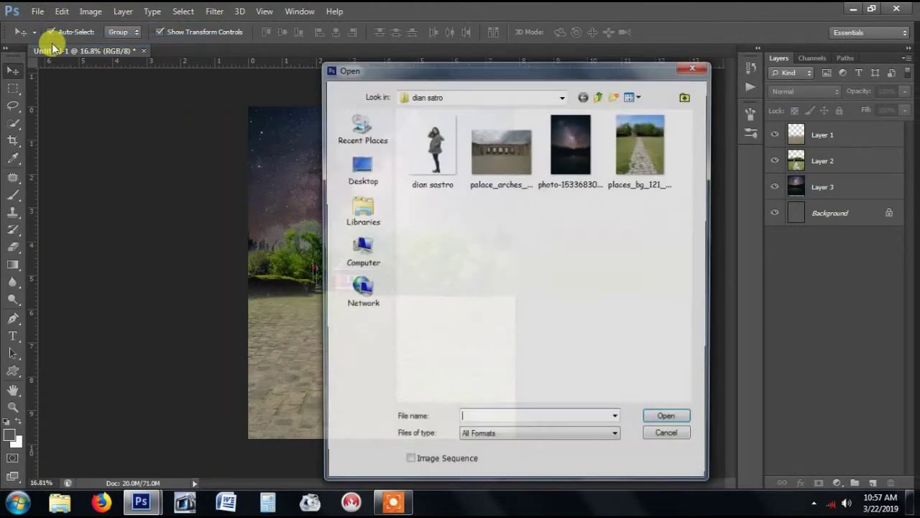
click(457, 144)
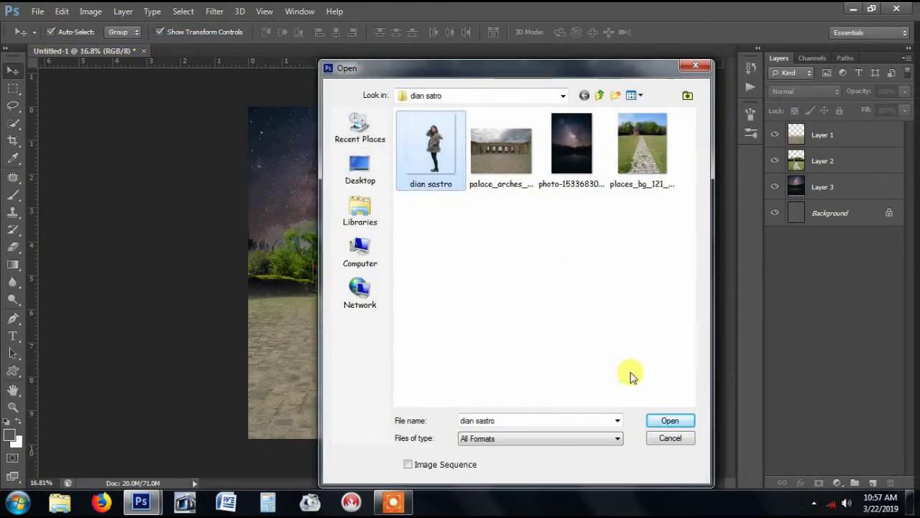
click(678, 422)
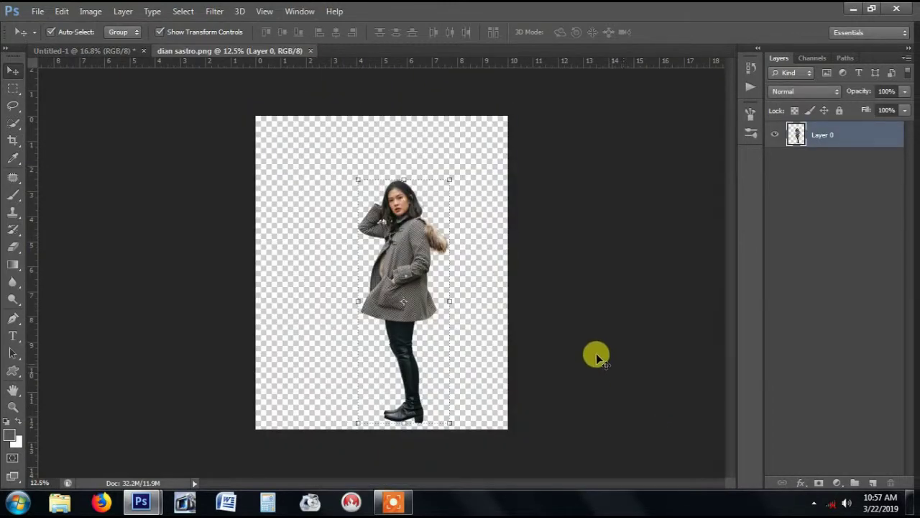
drag(266, 52, 425, 253)
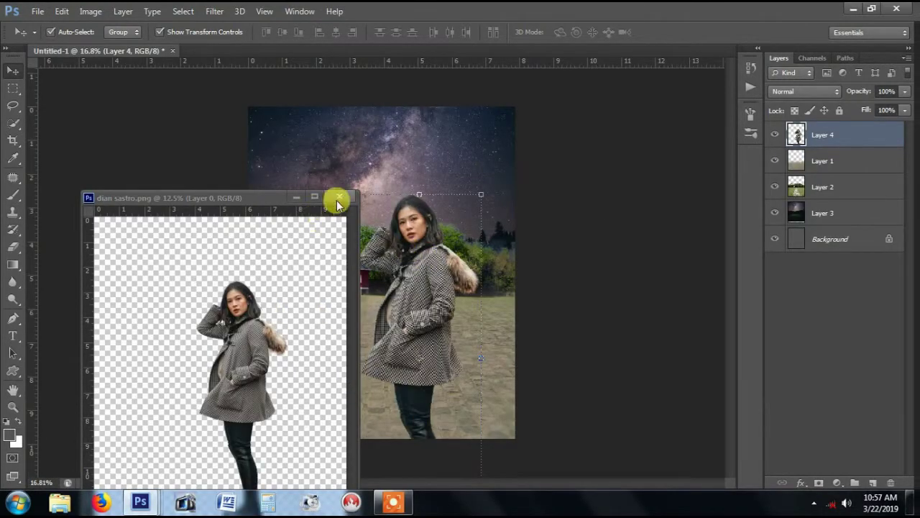
click(339, 199)
- Scale the woman down proportionally in two passes, about 54.8% and 78.1%, so she stands full-length on the cobblestones
key(ctrl+minus)
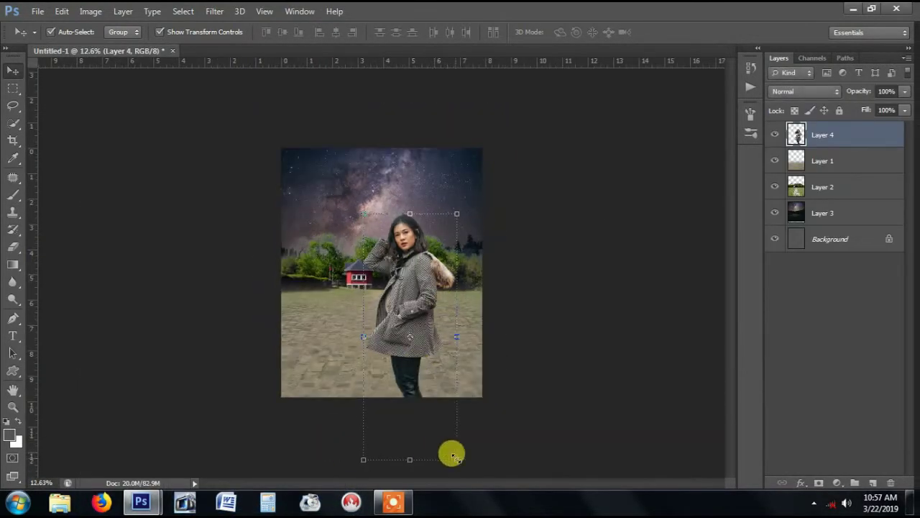
drag(453, 457, 382, 351)
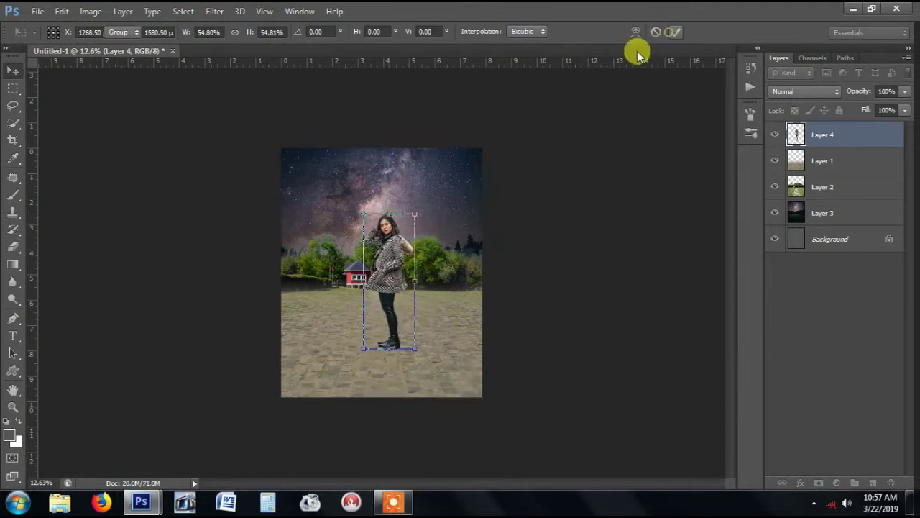
key(Return)
scroll(437, 222, up, 3)
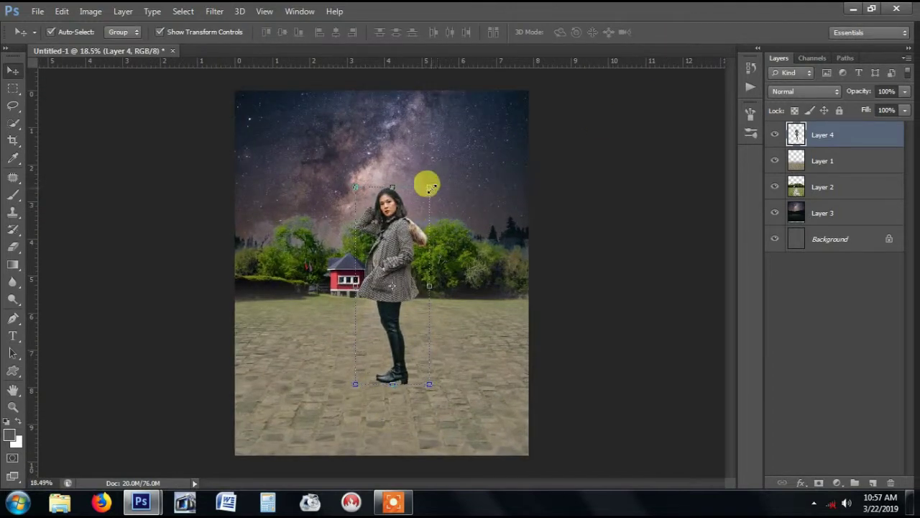
drag(430, 189, 412, 229)
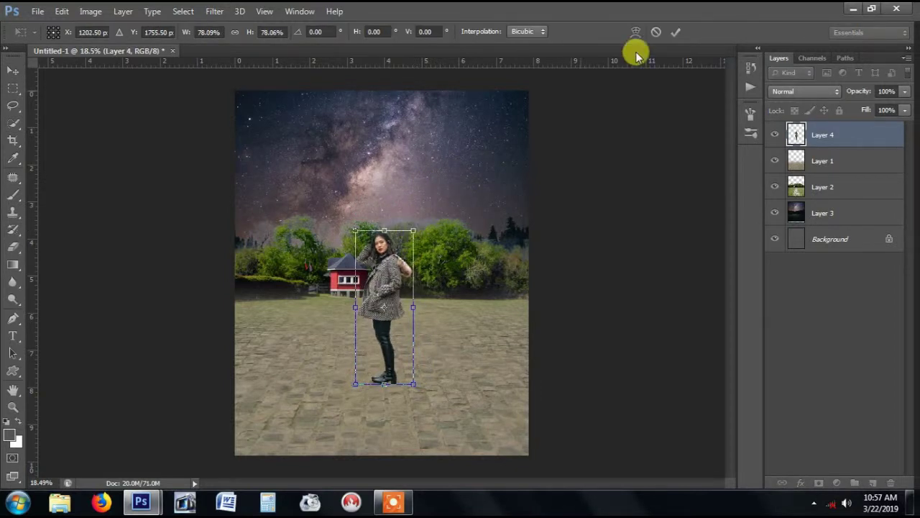
click(677, 32)
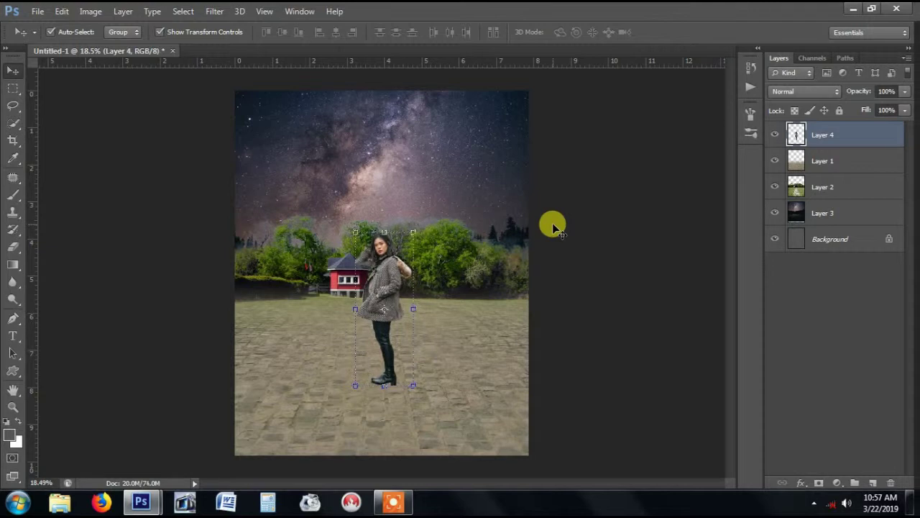
- Shift the woman slightly lower on the cobblestones and check her placement in the whole composite
click(615, 242)
scroll(605, 251, down, 1)
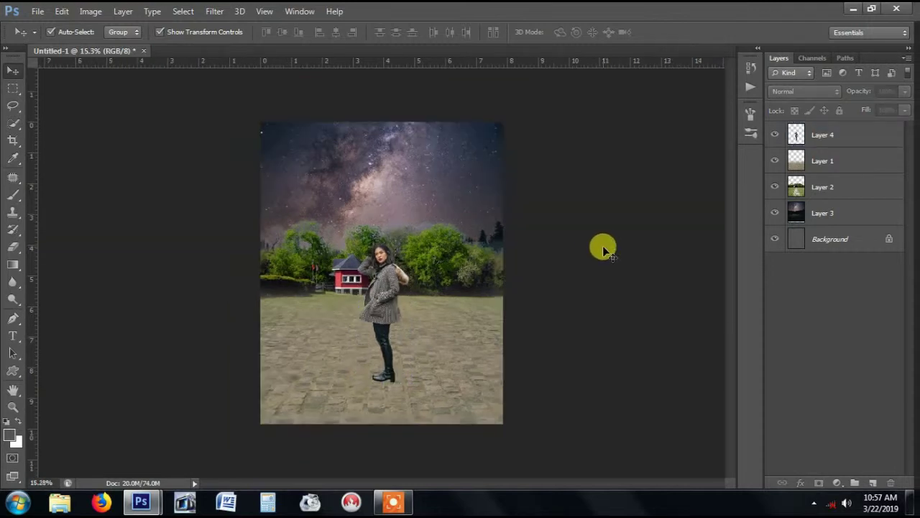
click(383, 325)
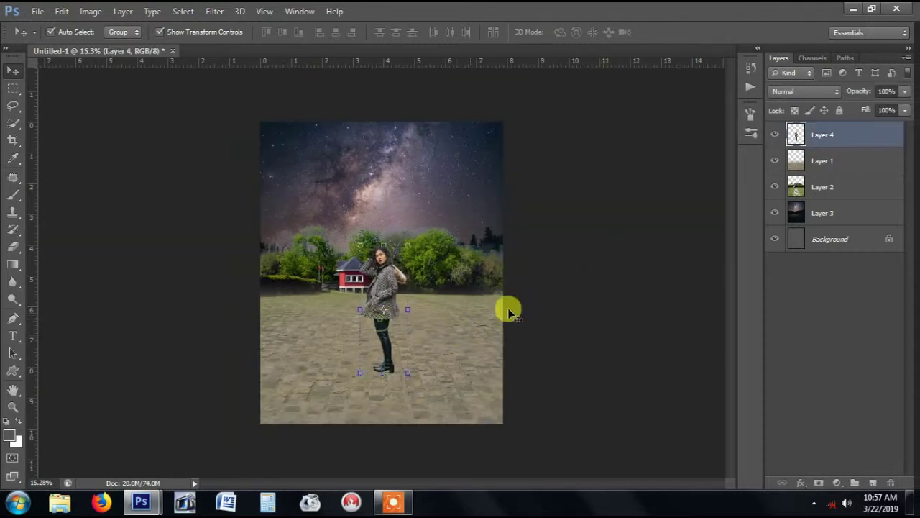
click(588, 298)
scroll(435, 302, up, 1)
scroll(435, 302, down, 1)
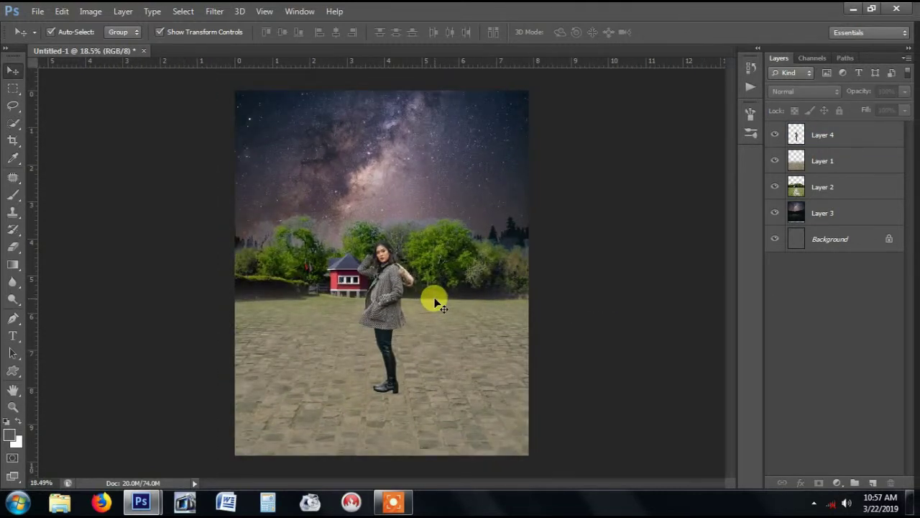
scroll(435, 303, down, 1)
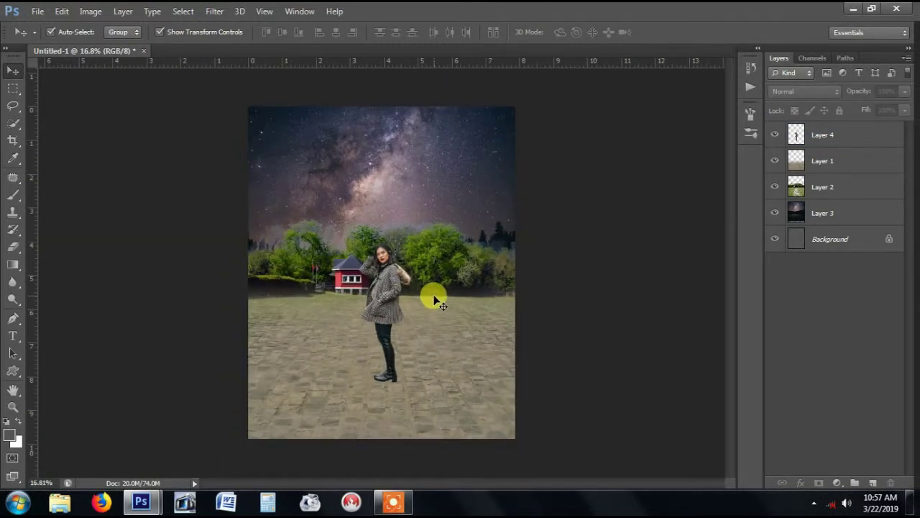
scroll(435, 302, down, 2)
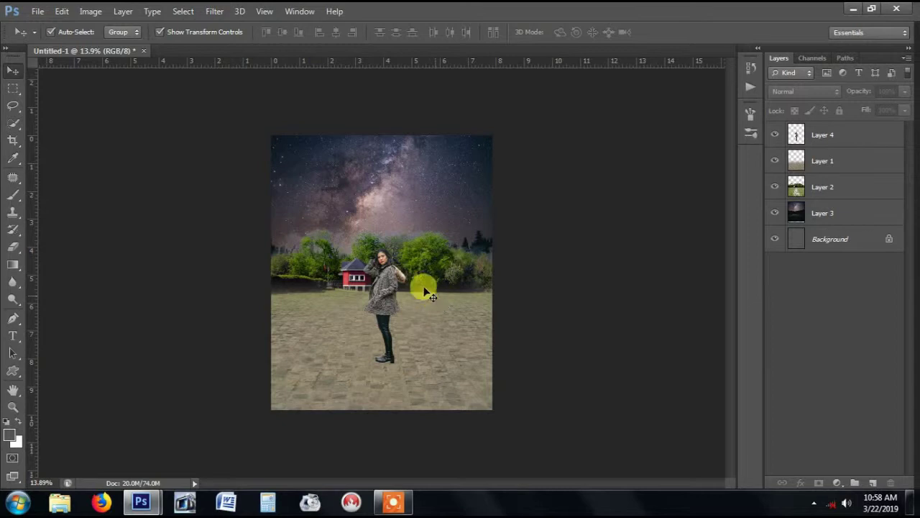
- Enlarge the woman on Layer 4 slightly with Free Transform and check her size against the whole scene
click(391, 277)
key(ctrl+t)
drag(406, 243, 412, 240)
click(674, 32)
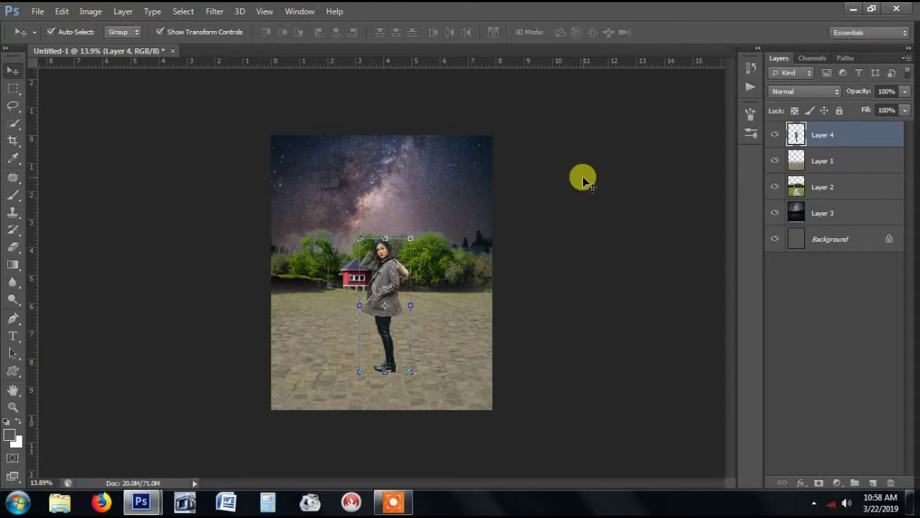
click(582, 177)
scroll(438, 251, up, 2)
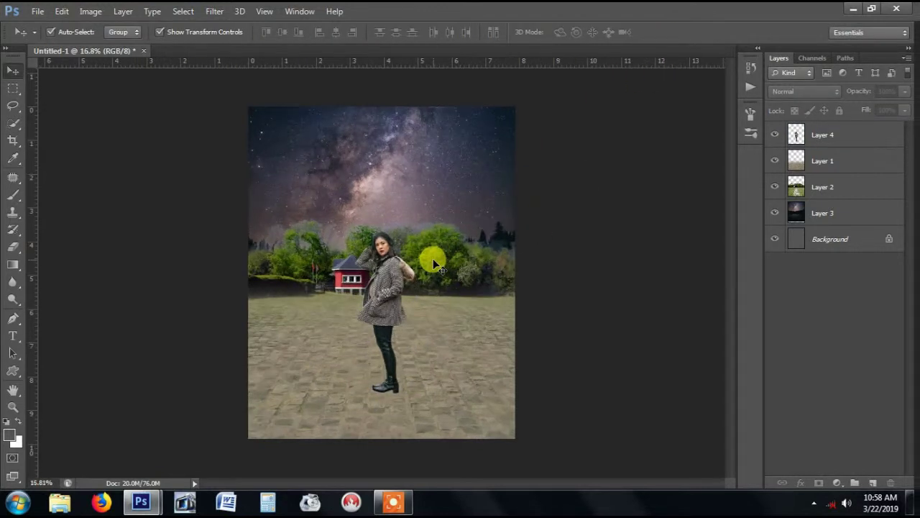
click(386, 353)
click(595, 270)
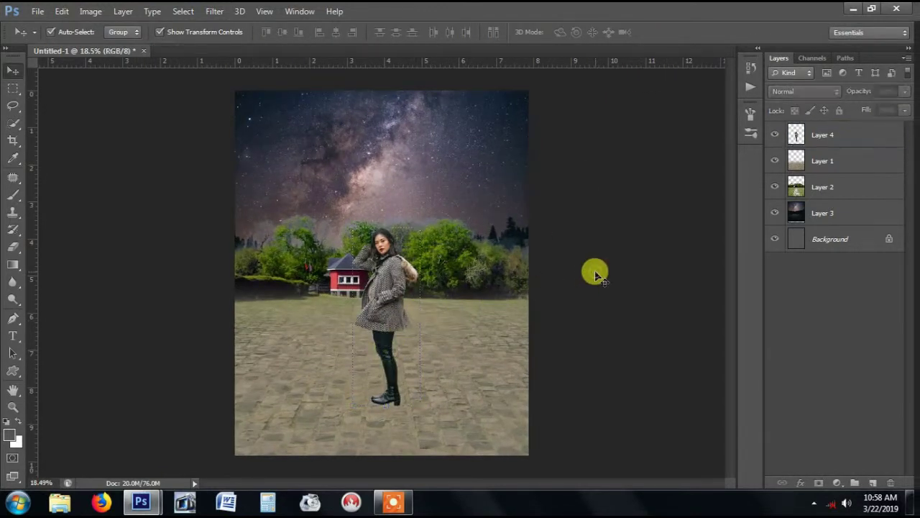
scroll(597, 271, down, 1)
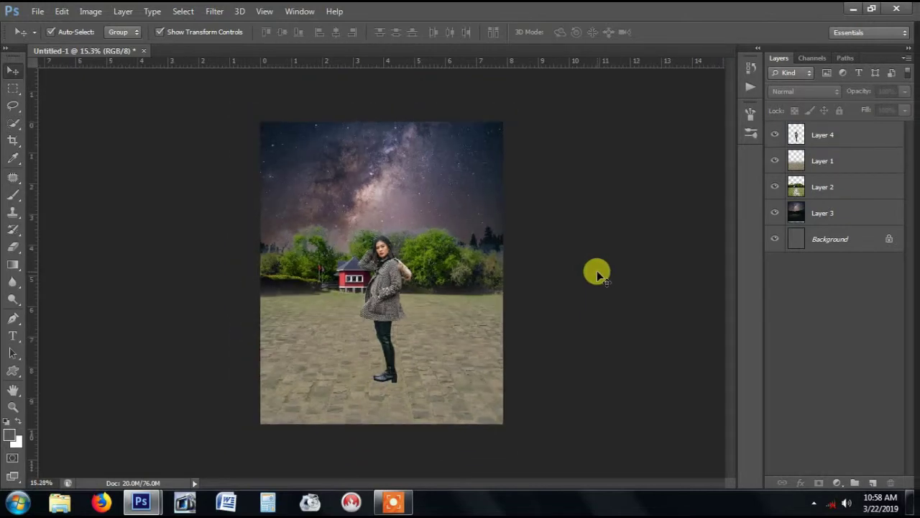
- Darken the cobblestone ground on Layer 1 with Brightness/Contrast, using brightness -47 and contrast about 15
click(464, 349)
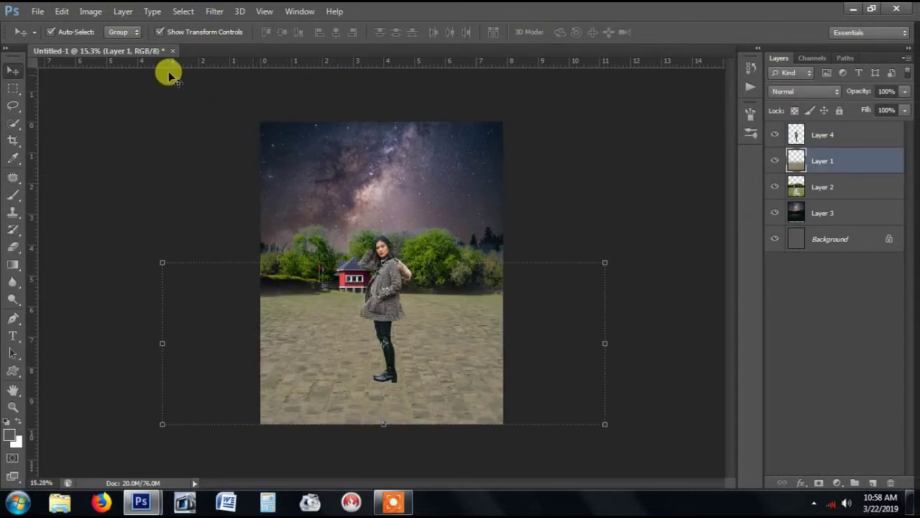
click(91, 11)
mouse_move(137, 49)
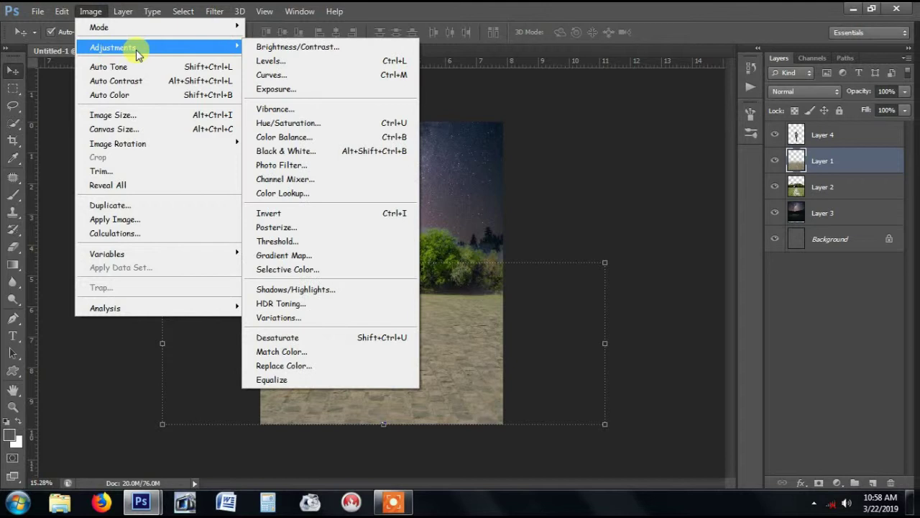
click(298, 47)
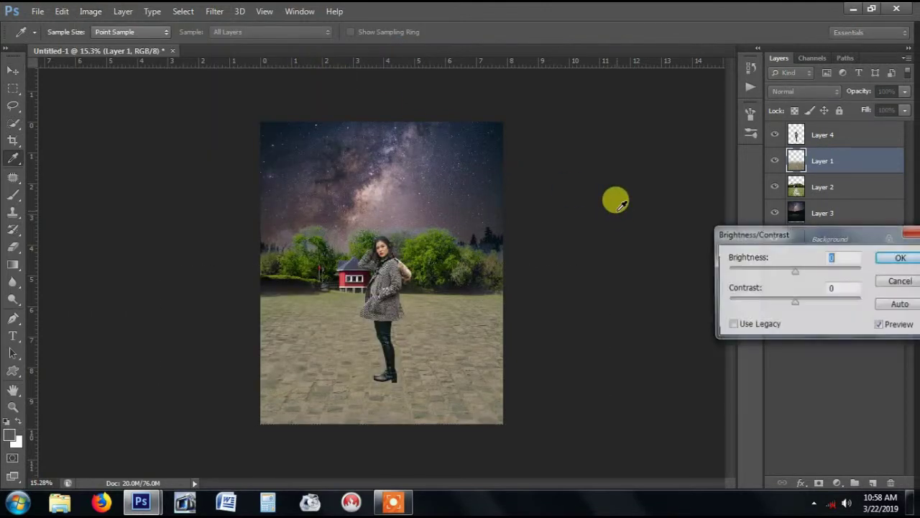
click(778, 270)
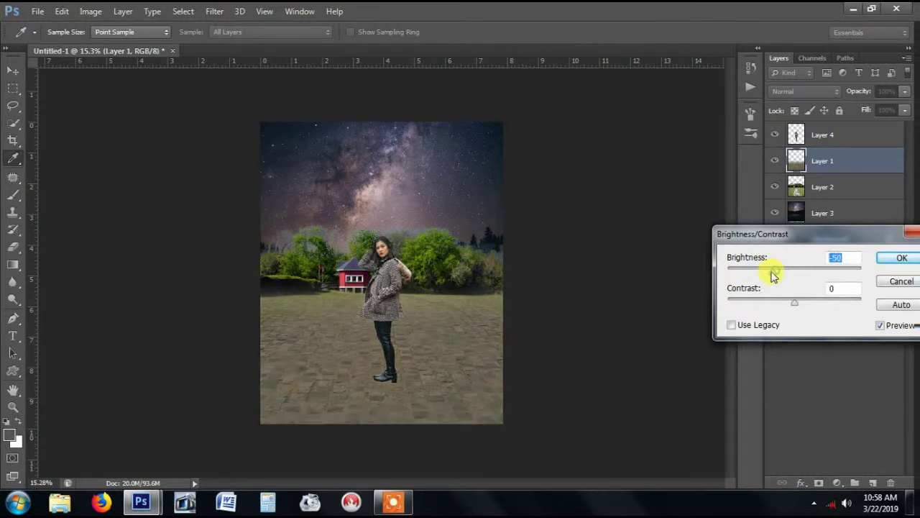
drag(774, 275, 770, 277)
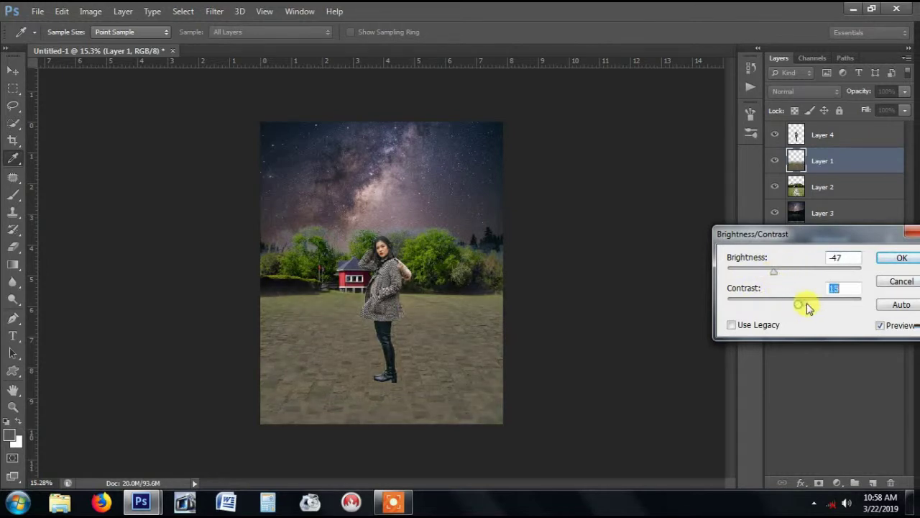
click(900, 257)
click(621, 187)
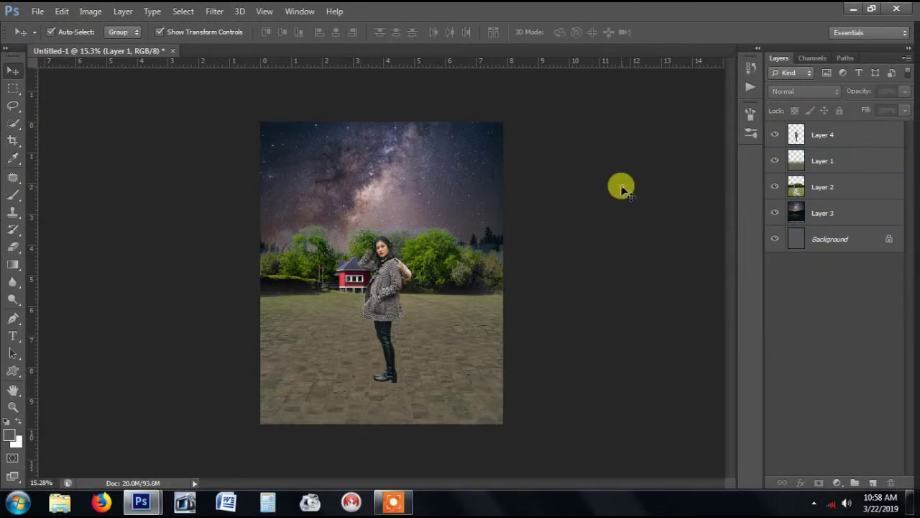
- Crop the composite to its 20 x 25 cm canvas, deleting the layer pixels outside the frame
click(13, 140)
click(422, 183)
click(675, 33)
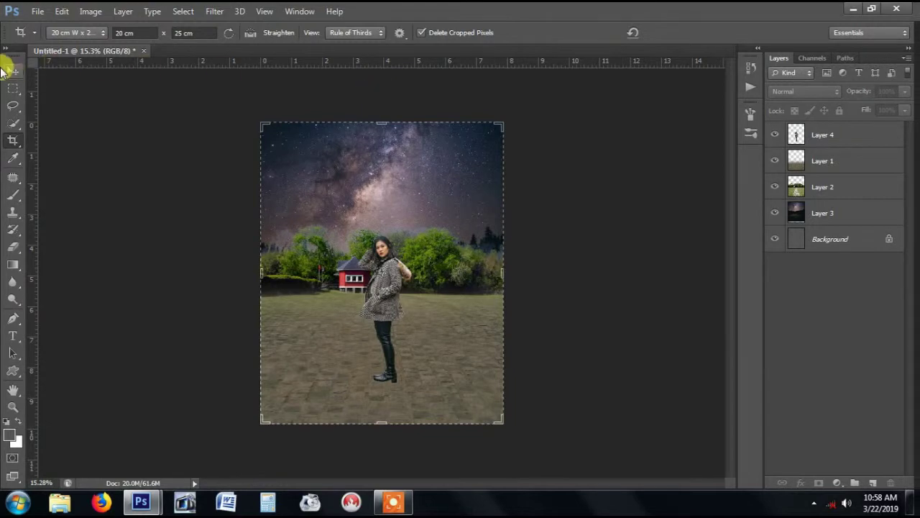
click(12, 69)
- Add a Vibrance adjustment clipped to the ground on Layer 1, with vibrance -100 and saturation about +7
click(842, 163)
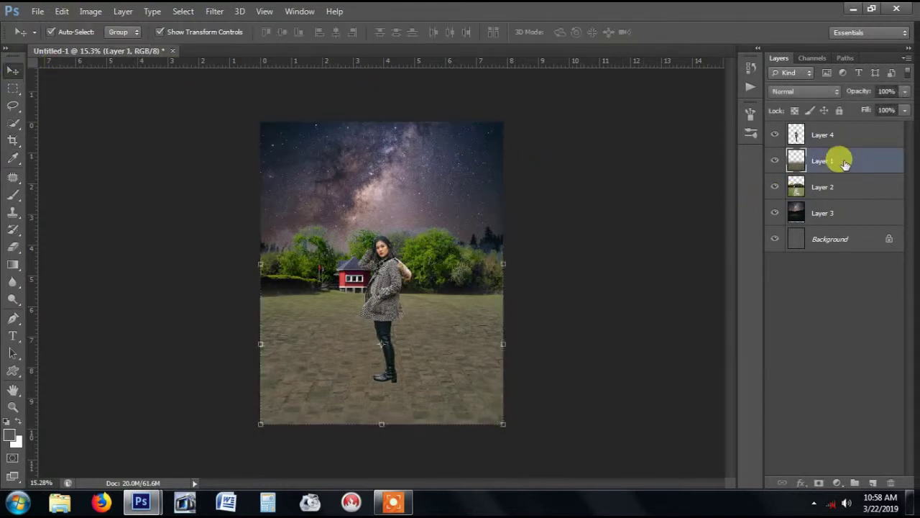
click(838, 483)
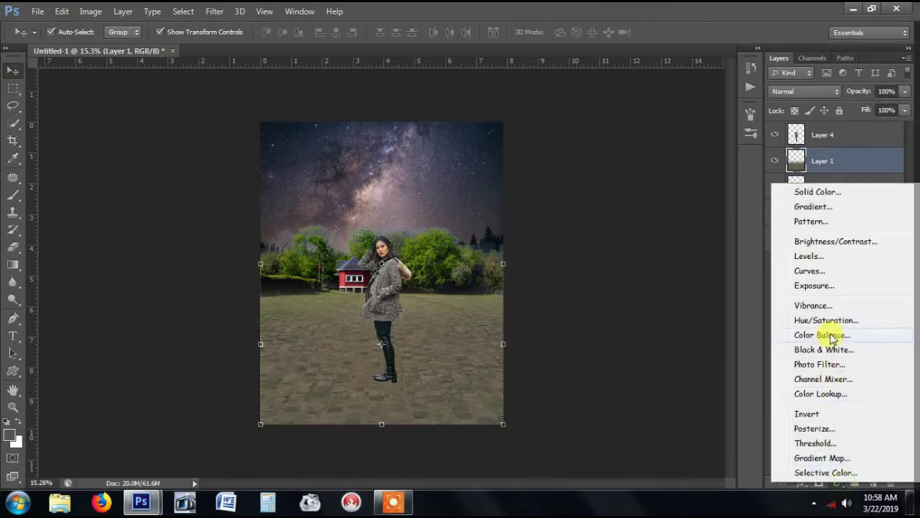
click(831, 305)
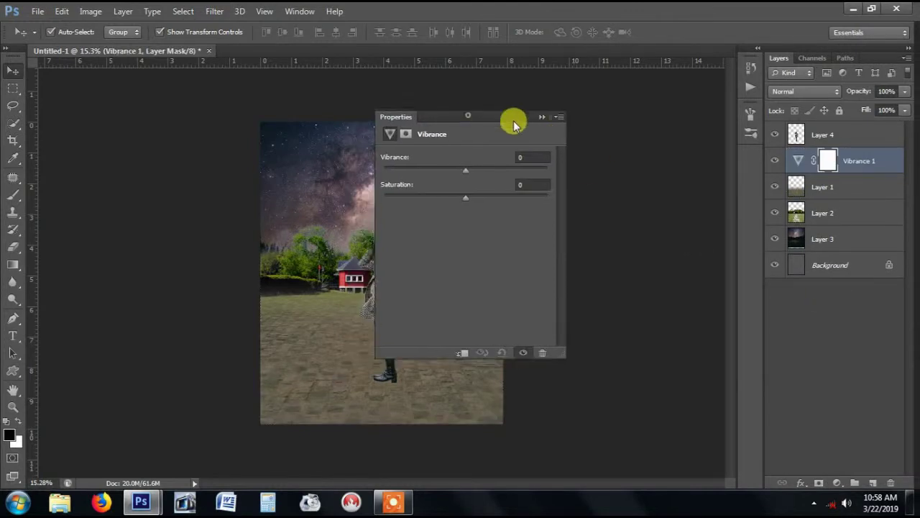
drag(513, 124, 622, 127)
click(596, 362)
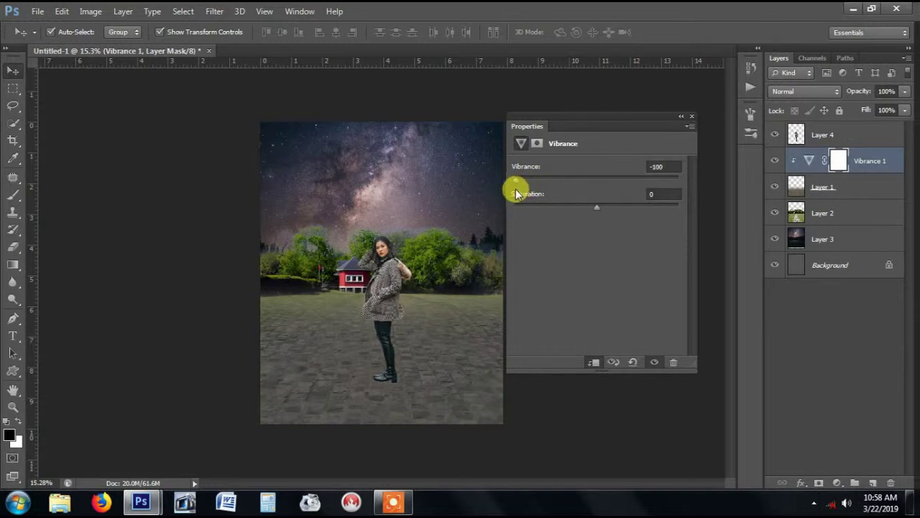
drag(598, 206, 614, 206)
drag(614, 206, 602, 206)
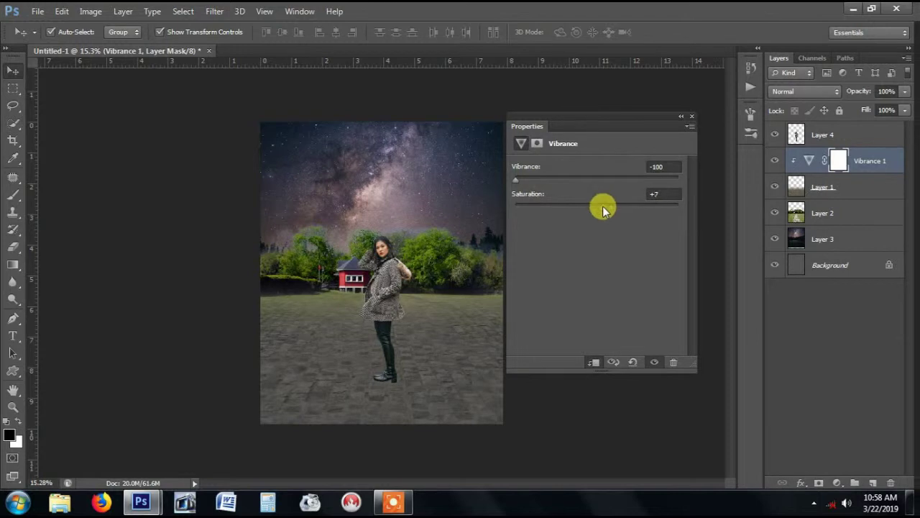
click(685, 118)
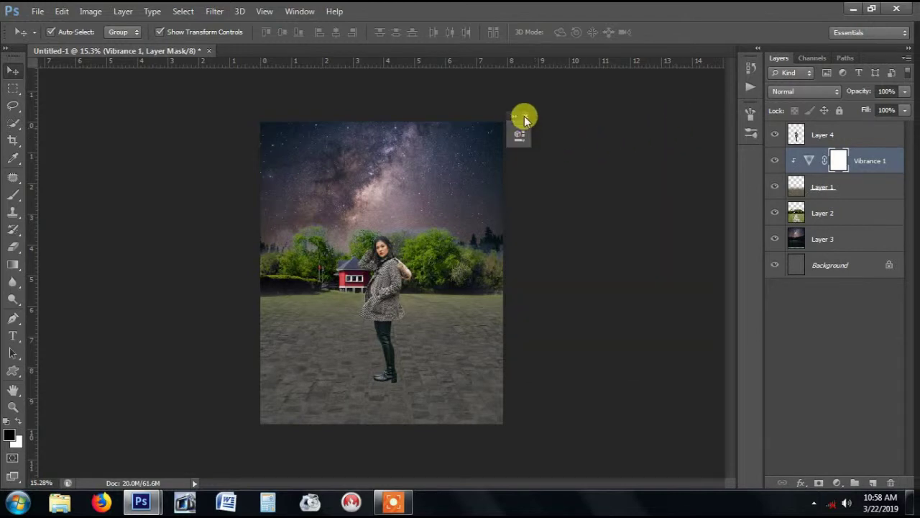
- Duplicate the tree layer, Layer 2, set the original to Multiply and check it with the copy hidden briefly
scroll(499, 232, up, 1)
click(470, 253)
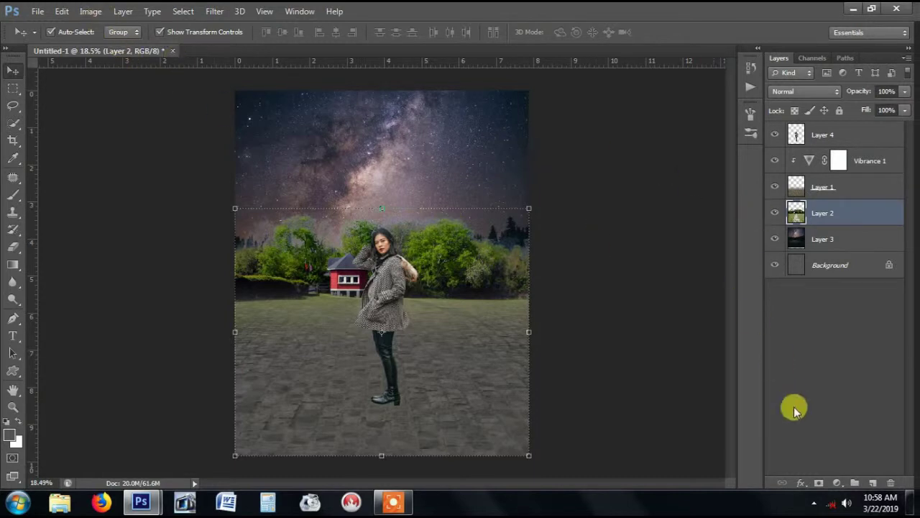
drag(847, 214, 873, 481)
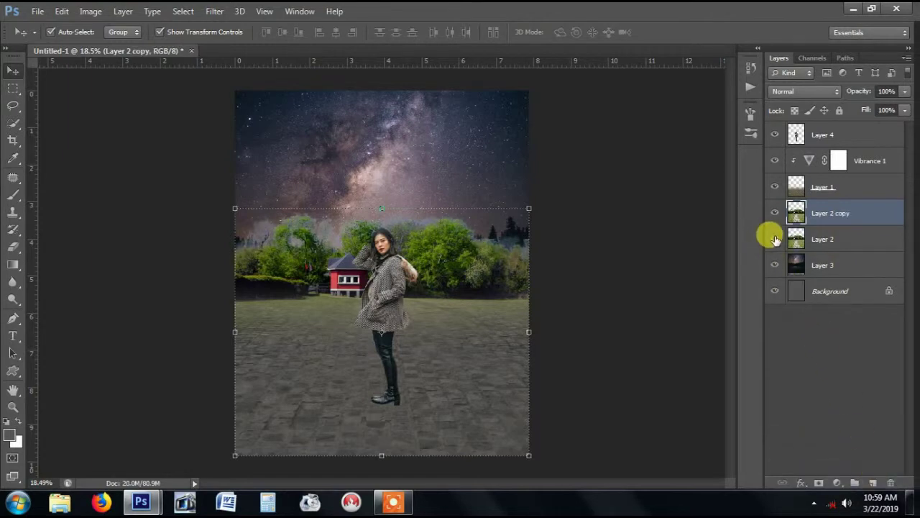
click(827, 240)
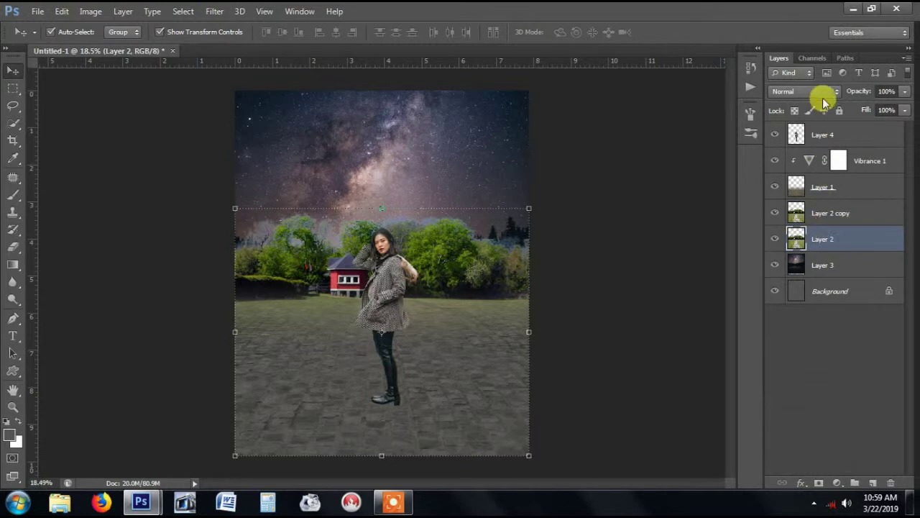
click(807, 91)
click(802, 148)
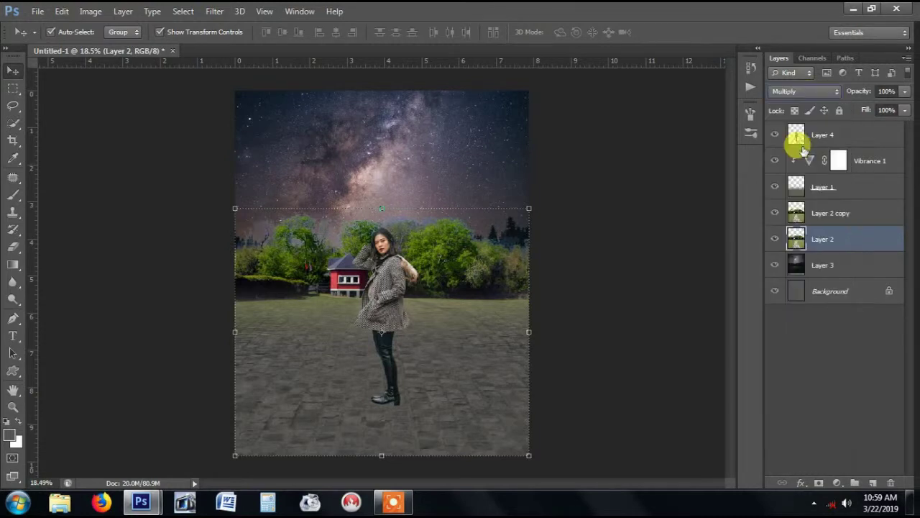
click(774, 213)
click(774, 213)
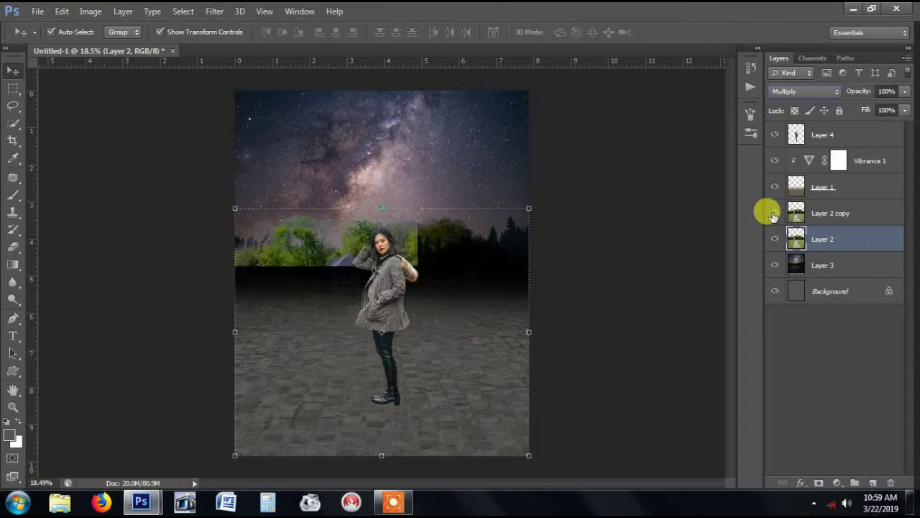
- Add a Vibrance adjustment clipped to Layer 2 copy, with vibrance -99 and saturation raised slightly
click(843, 213)
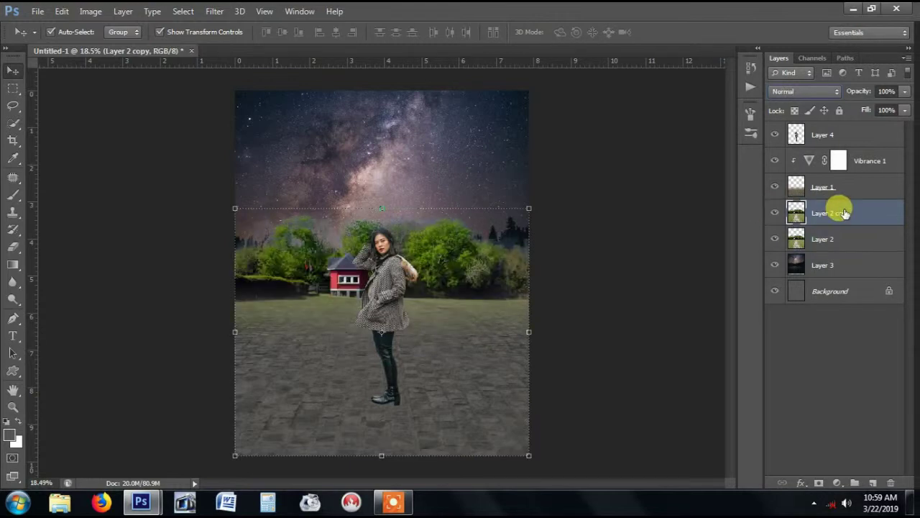
click(836, 482)
click(813, 310)
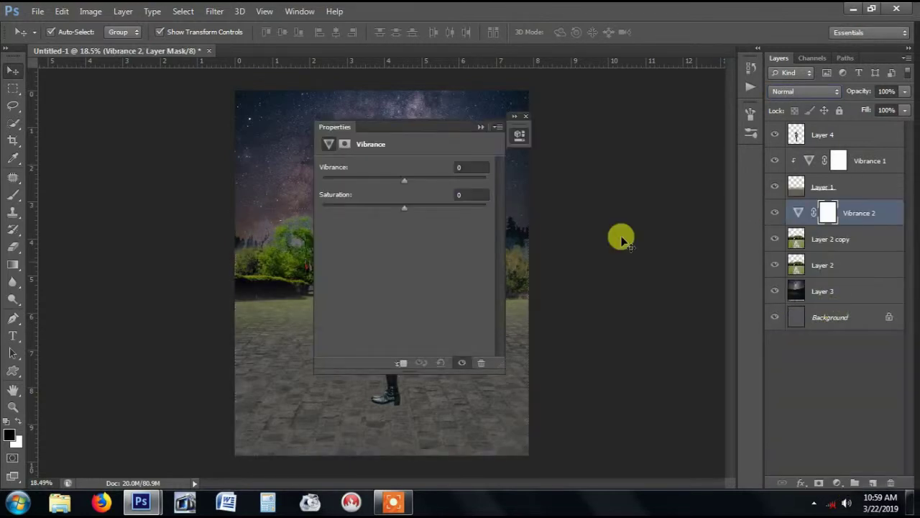
drag(430, 127, 641, 123)
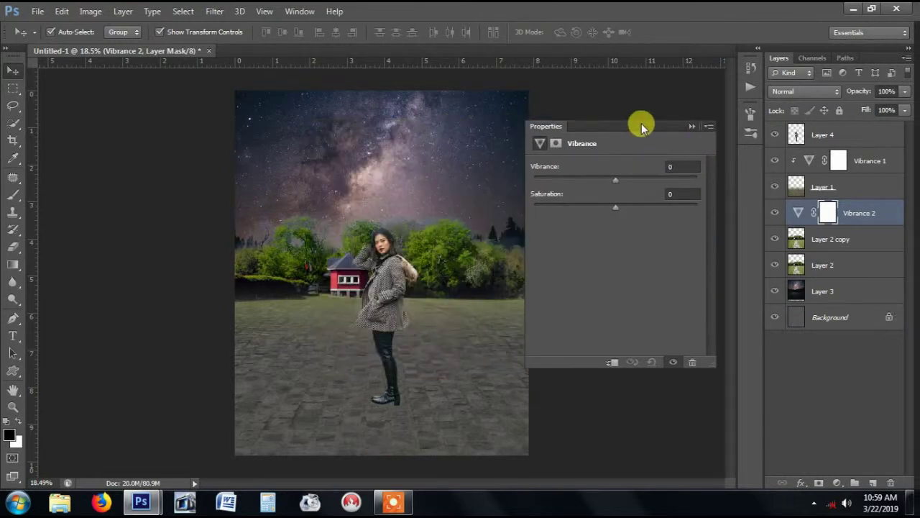
click(612, 363)
drag(579, 182, 534, 196)
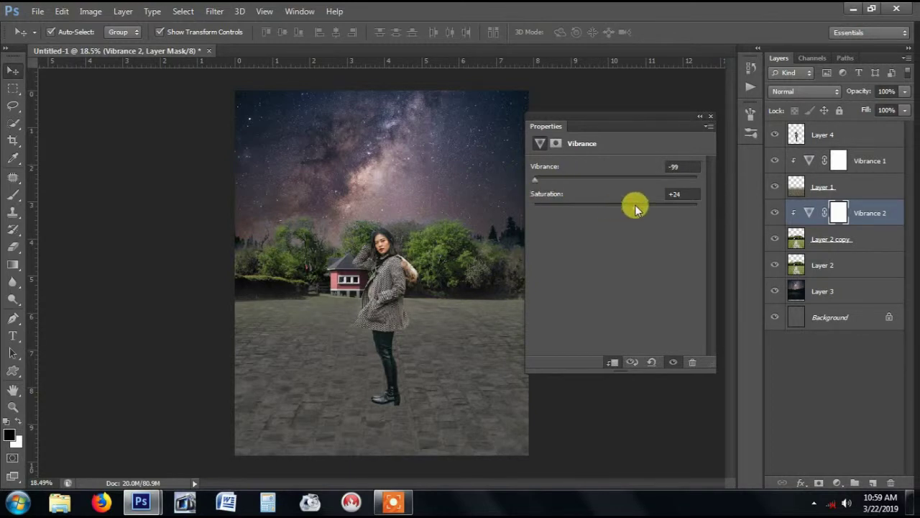
drag(638, 207, 626, 205)
click(700, 116)
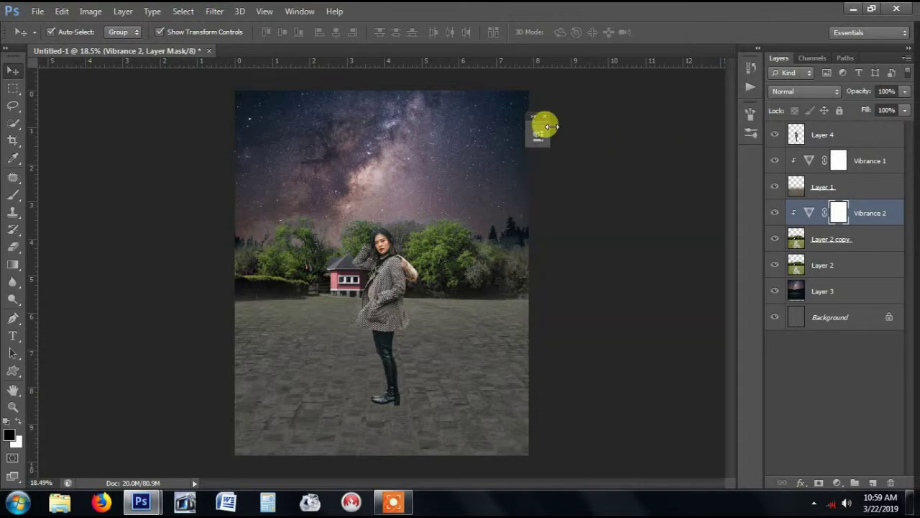
click(544, 118)
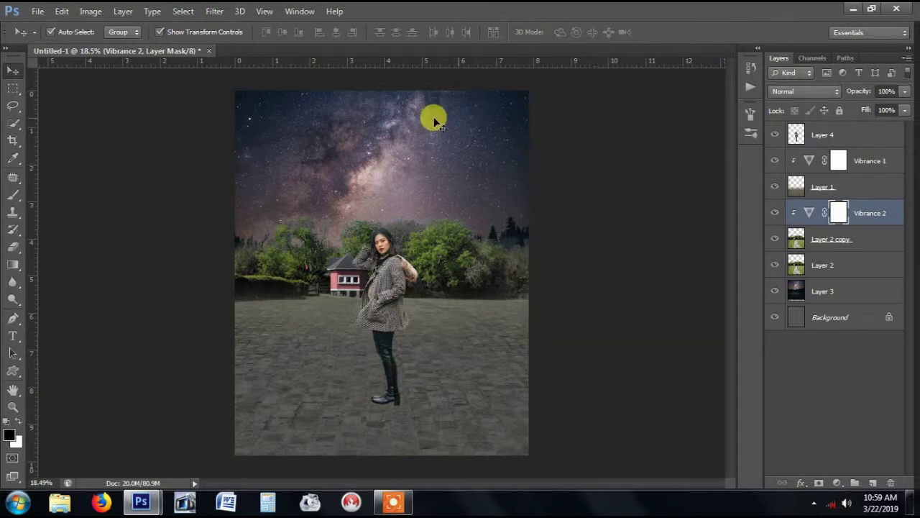
click(90, 11)
mouse_move(108, 54)
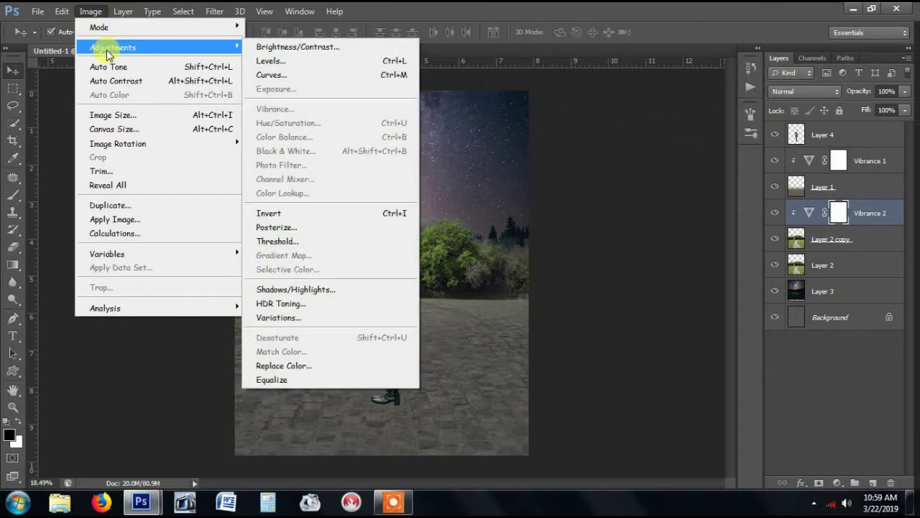
click(550, 102)
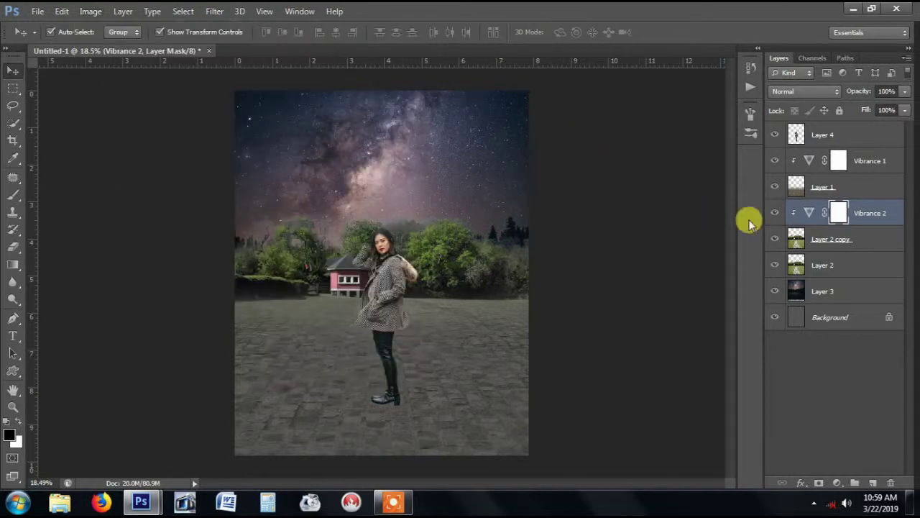
- Darken the trees and house on Layer 2 copy with Brightness/Contrast, using brightness -105 and contrast about 9
click(867, 238)
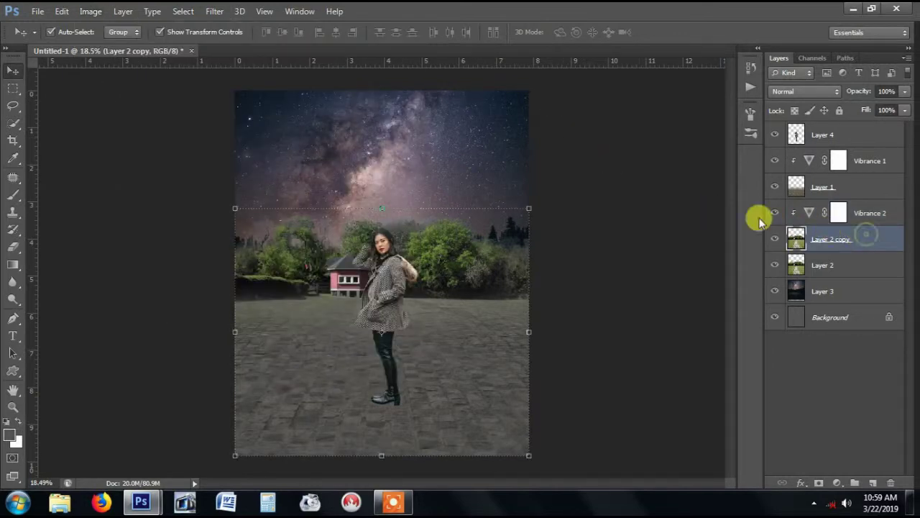
click(91, 11)
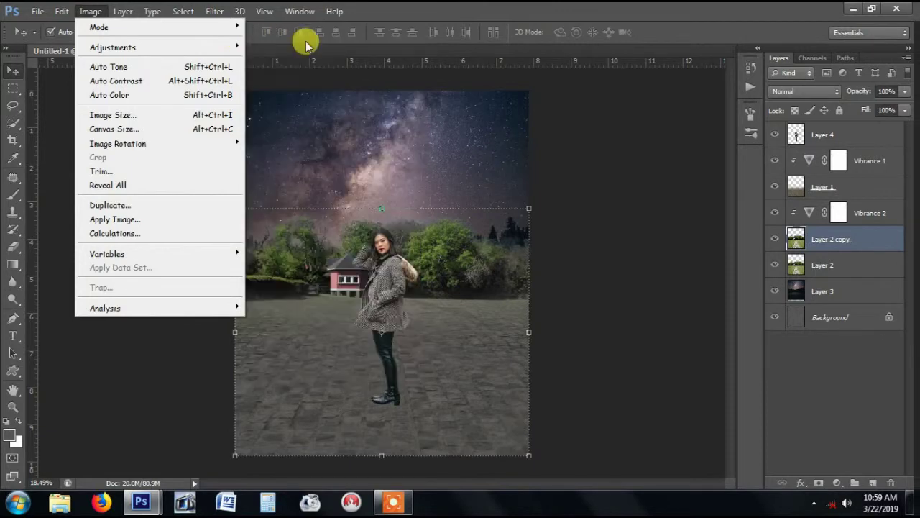
mouse_move(242, 46)
click(304, 51)
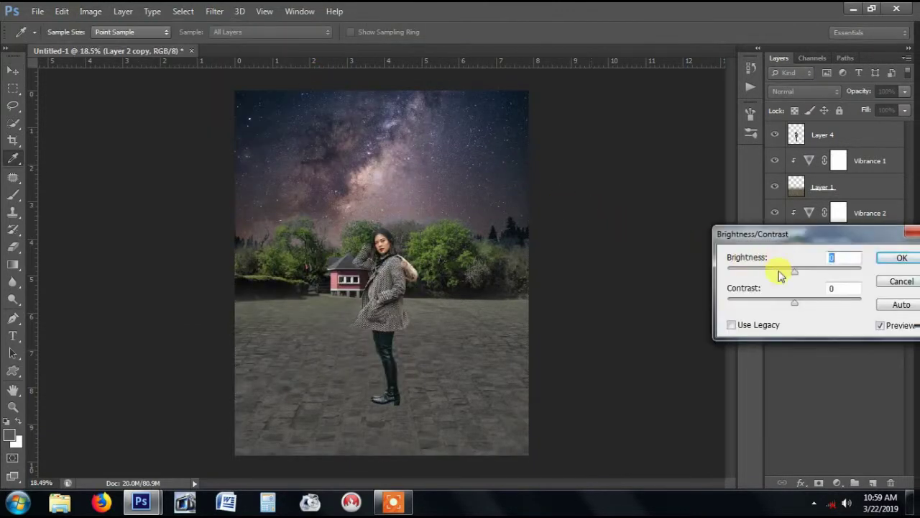
click(773, 270)
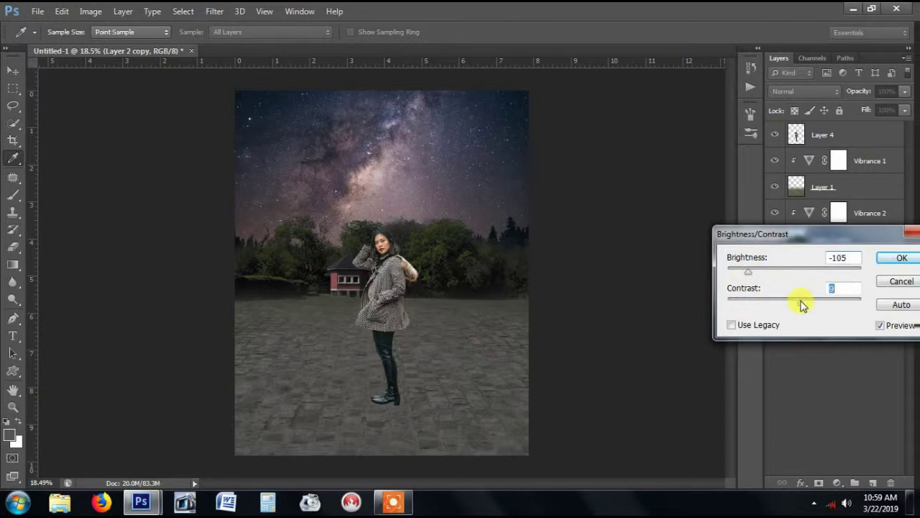
click(902, 259)
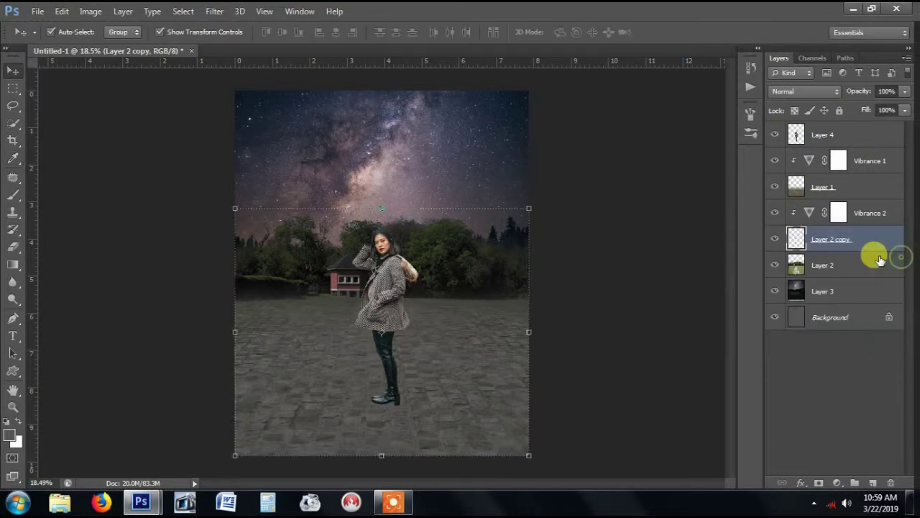
- Darken the cobblestone ground on Layer 1 with Brightness/Contrast, using a brightness of about -28
click(627, 253)
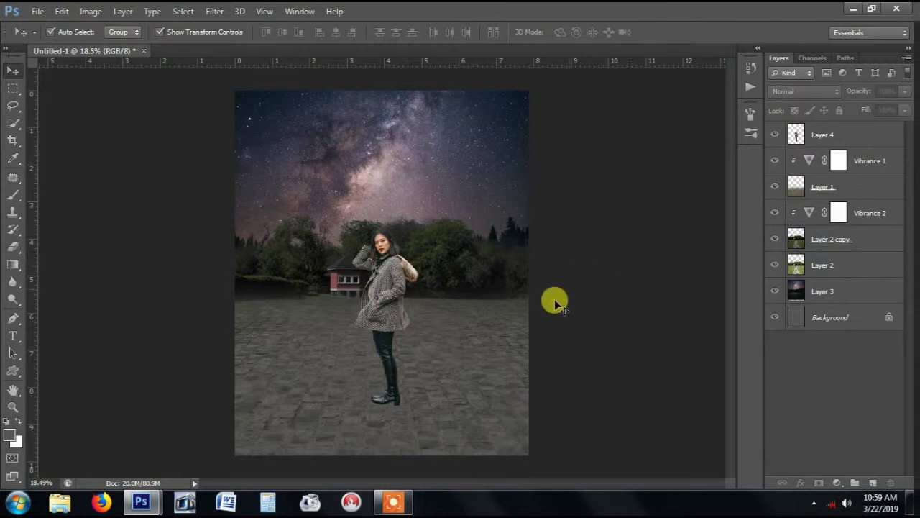
click(480, 353)
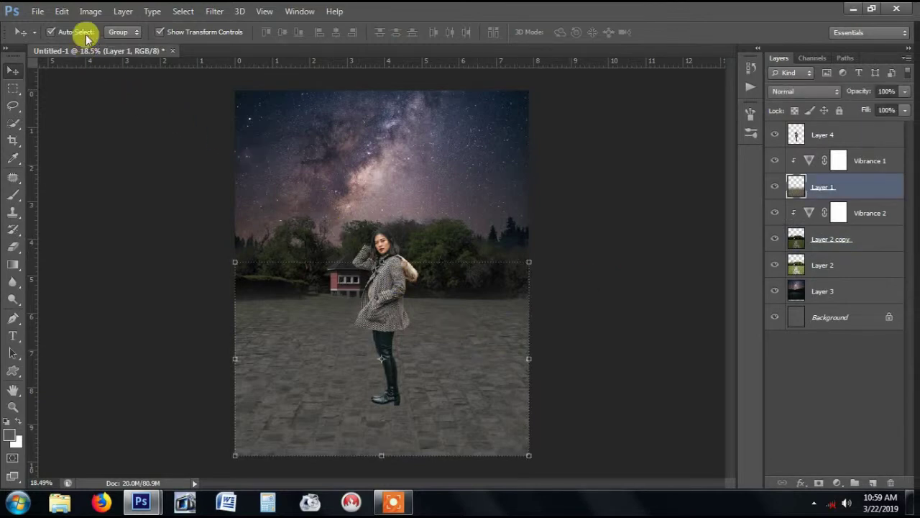
click(91, 11)
mouse_move(101, 45)
click(319, 47)
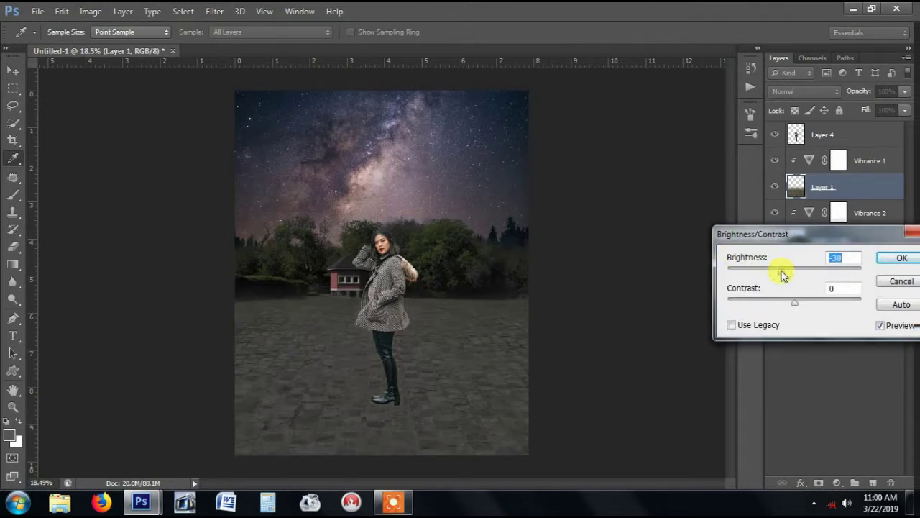
click(887, 263)
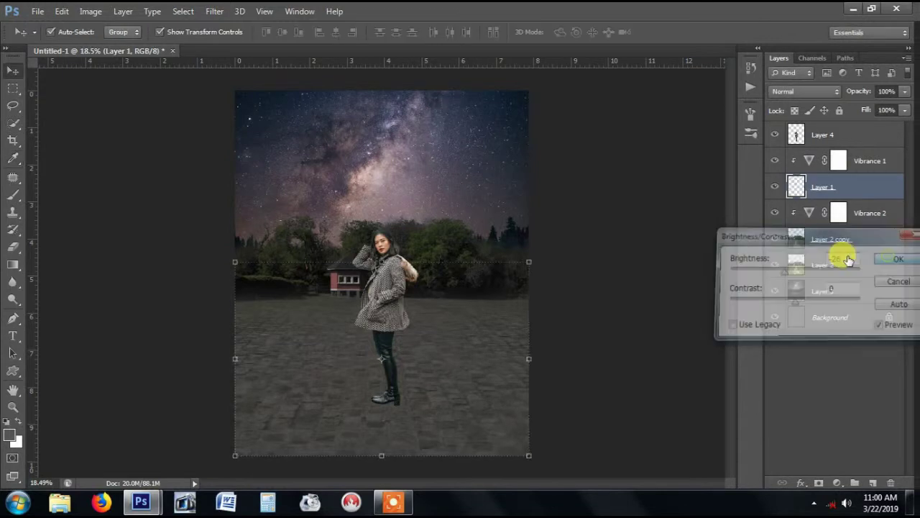
- Duplicate the woman's layer, Layer 4, hide the copy and make the original the active layer
click(846, 137)
key(ctrl+j)
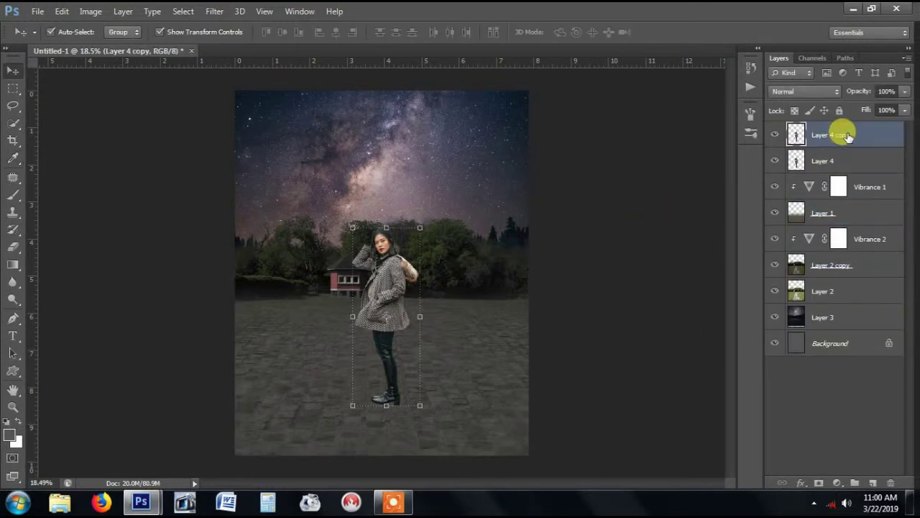
click(774, 134)
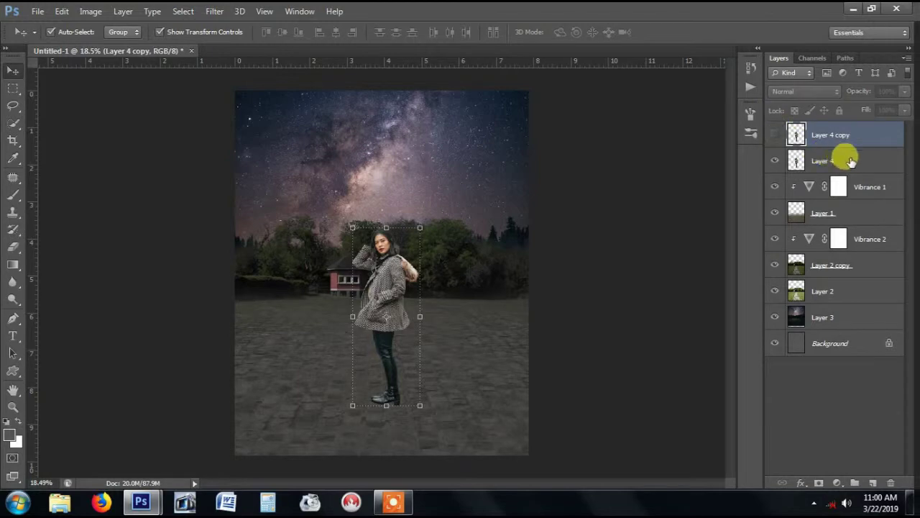
click(843, 156)
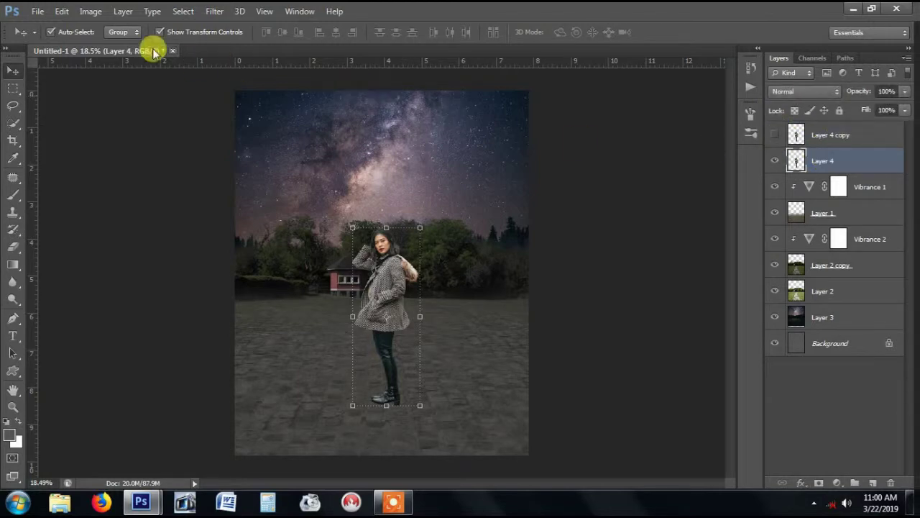
- Turn the woman on Layer 4 into a black silhouette using Levels with black input 253, and show Layer 4 copy again
click(88, 11)
mouse_move(108, 45)
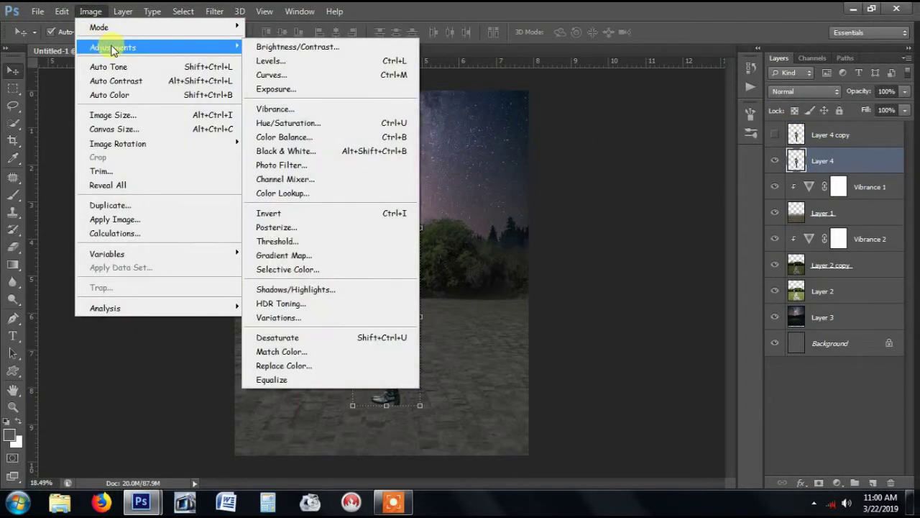
click(270, 60)
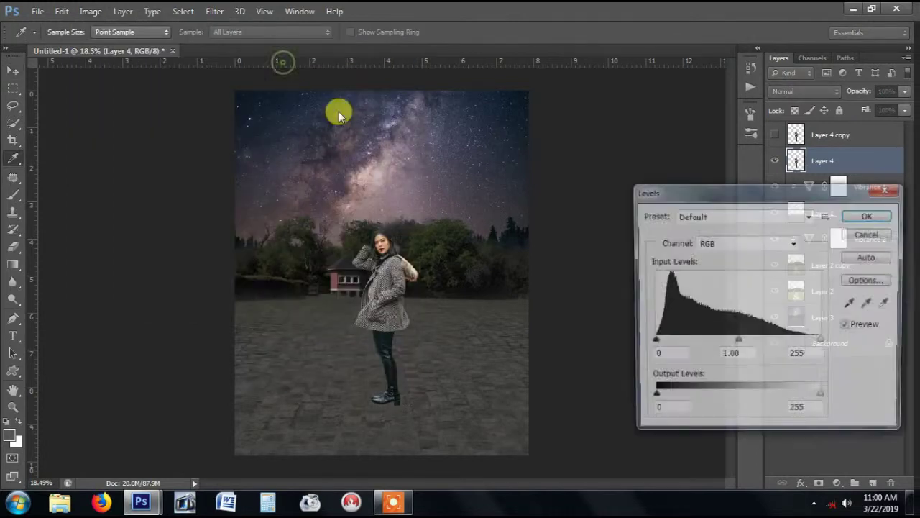
drag(652, 342, 845, 353)
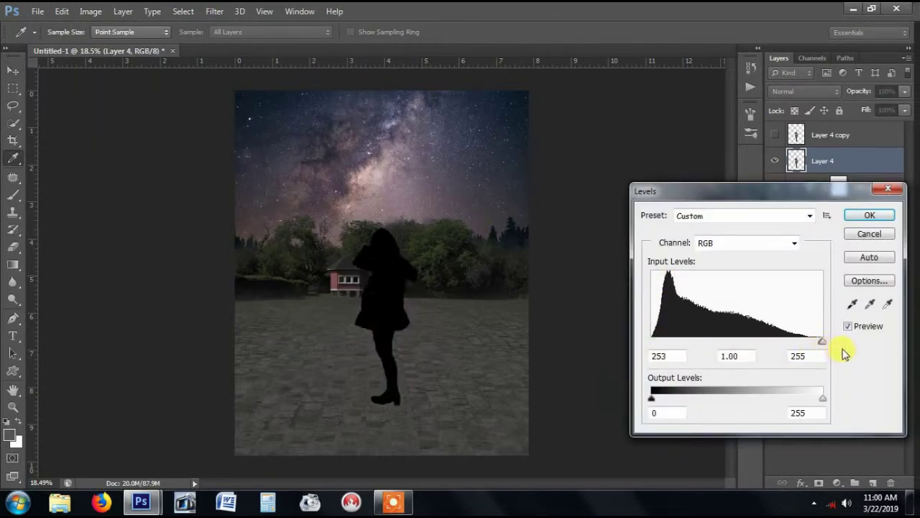
click(870, 215)
key(v)
click(774, 134)
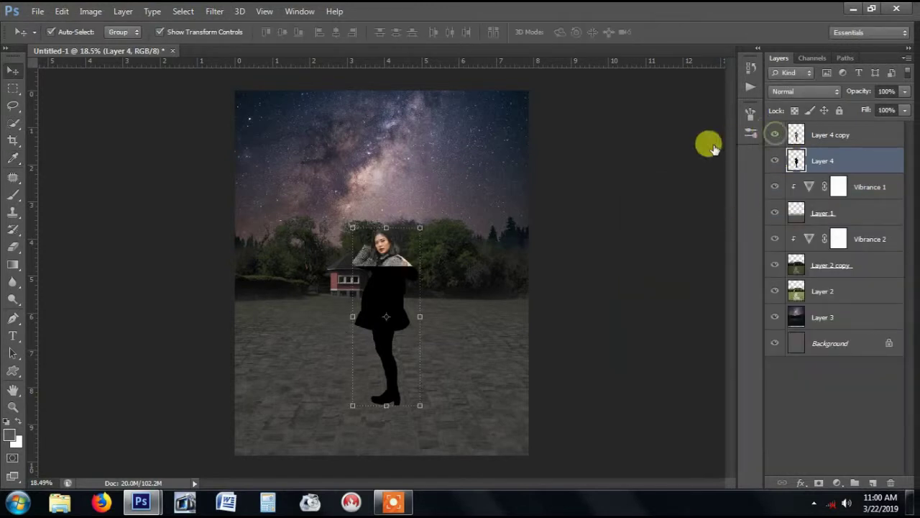
- Flatten the Layer 4 silhouette to about 26% height and distort it into a cast shadow slanting right across the ground
drag(386, 227, 402, 351)
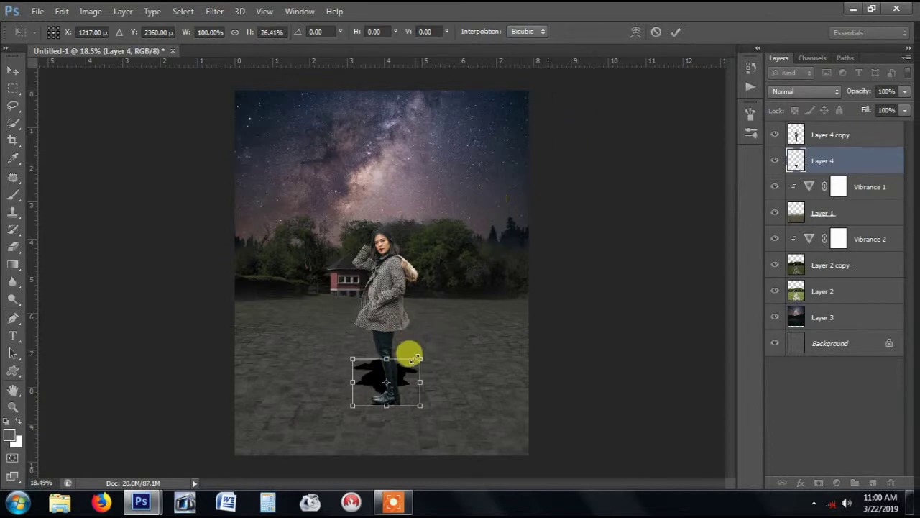
right_click(400, 370)
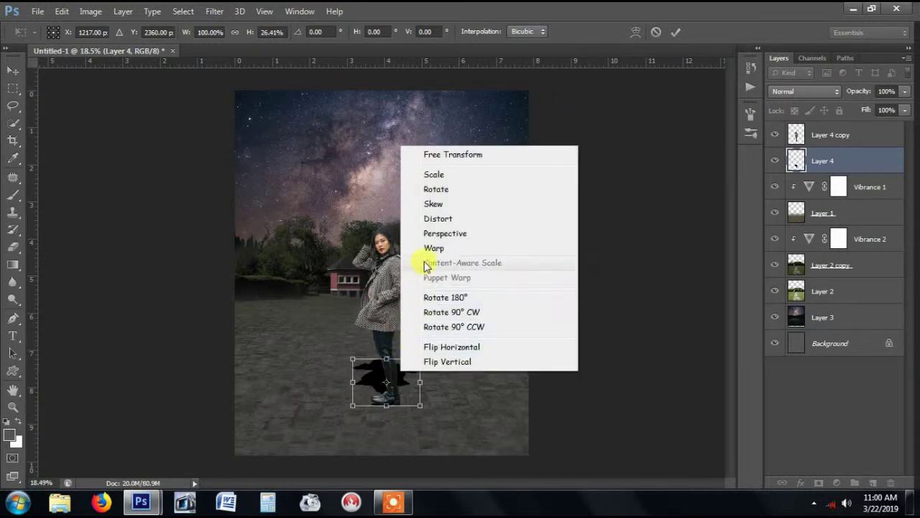
click(441, 220)
drag(386, 358, 506, 374)
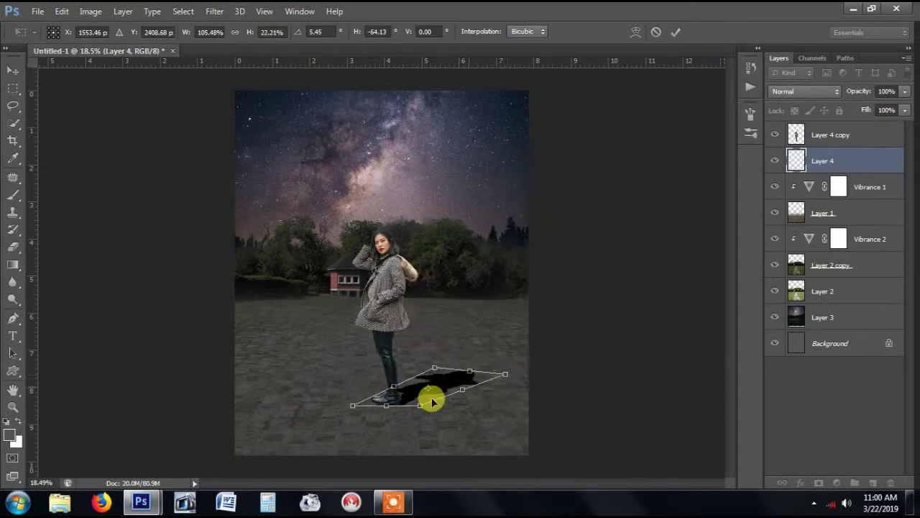
drag(386, 404, 386, 404)
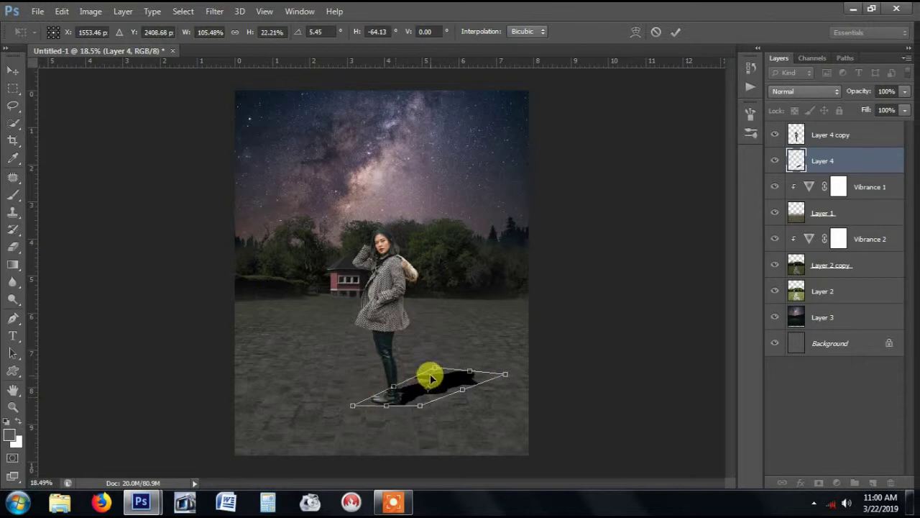
- Refine the shadow's distortion by stretching its far end and aligning its base with the woman's boots, and apply the transform
drag(434, 369, 449, 359)
mouse_move(506, 374)
mouse_down()
mouse_move(522, 364)
mouse_move(519, 371)
mouse_up()
drag(450, 359, 465, 358)
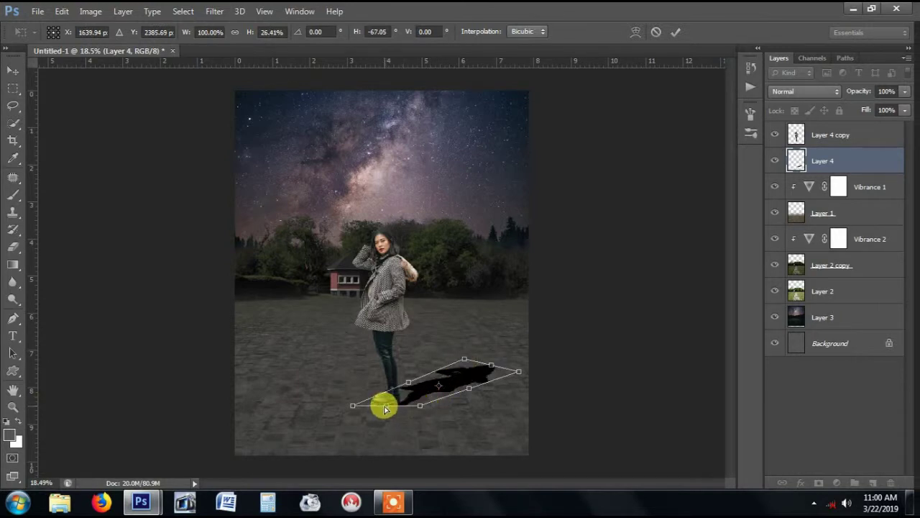
drag(385, 409, 358, 395)
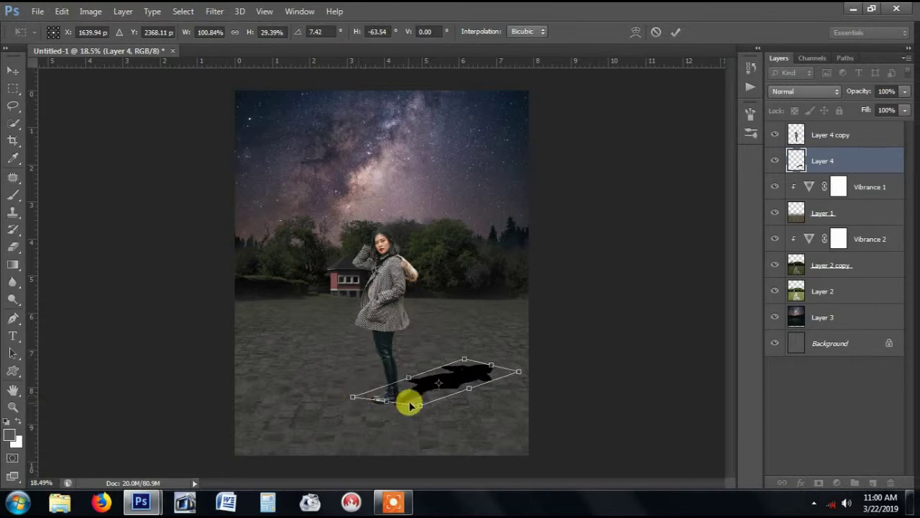
drag(415, 413, 418, 411)
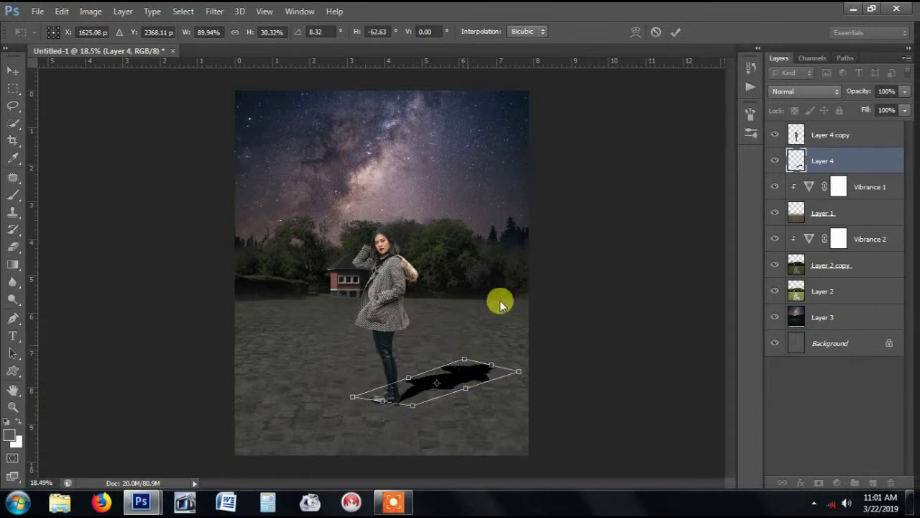
click(675, 33)
click(626, 213)
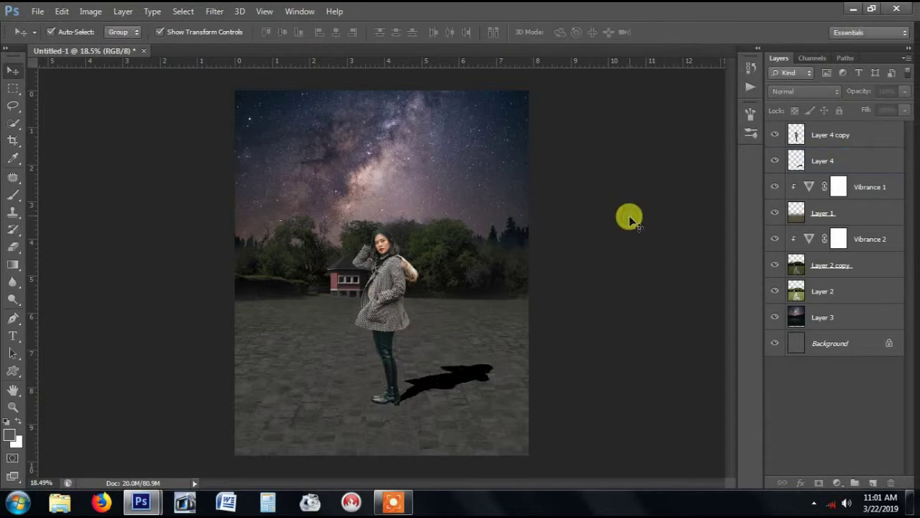
- Soften the cast shadow on Layer 4 with a Gaussian Blur of about 7 pixels
click(479, 372)
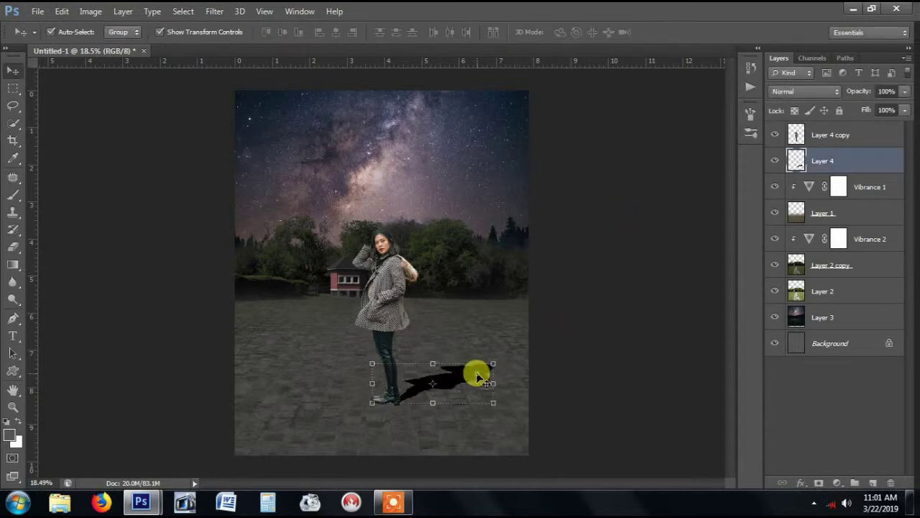
click(214, 12)
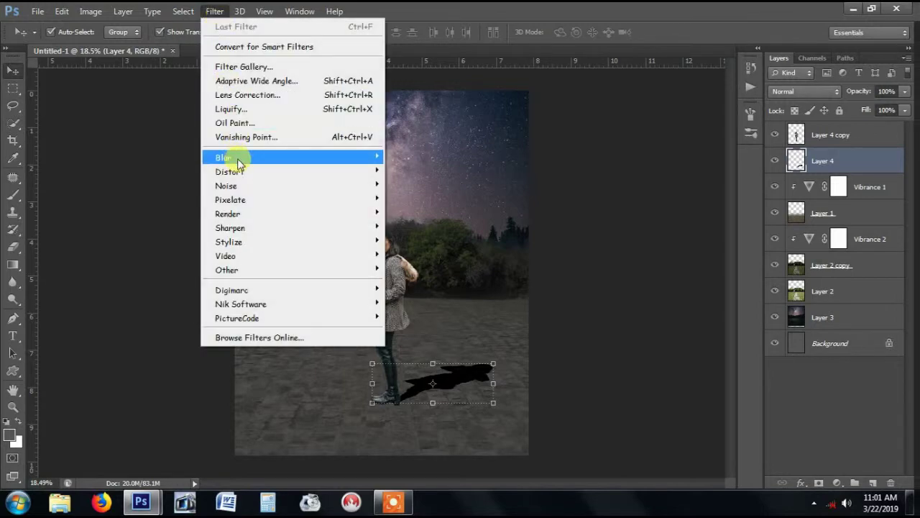
mouse_move(298, 159)
click(453, 261)
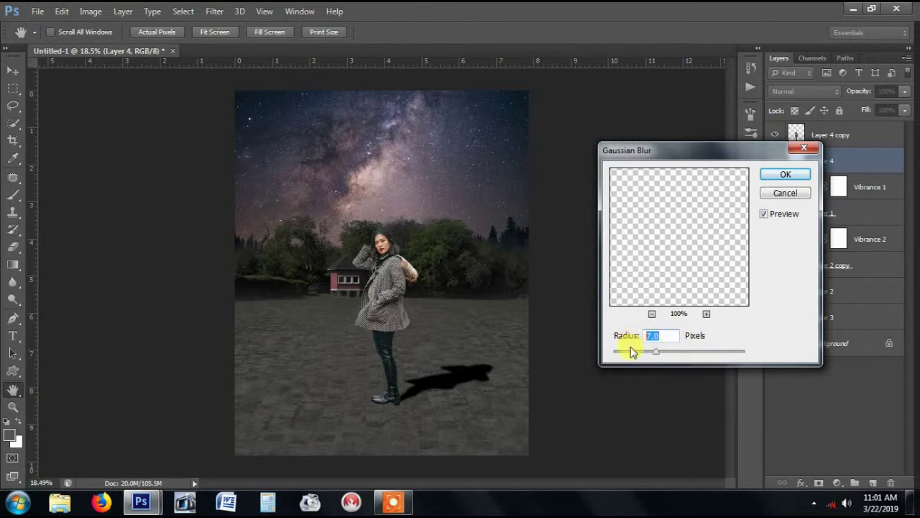
click(799, 177)
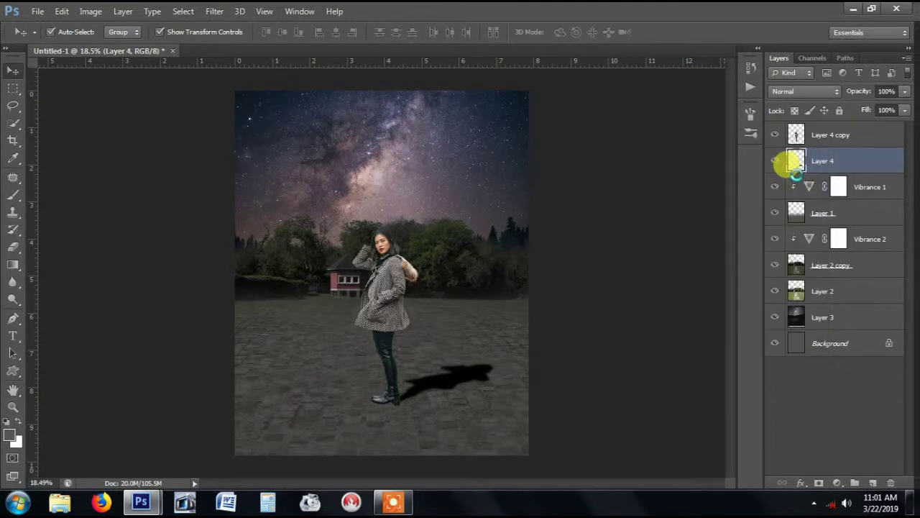
- Set the opacity of the shadow layer, Layer 4, to 20%
click(884, 92)
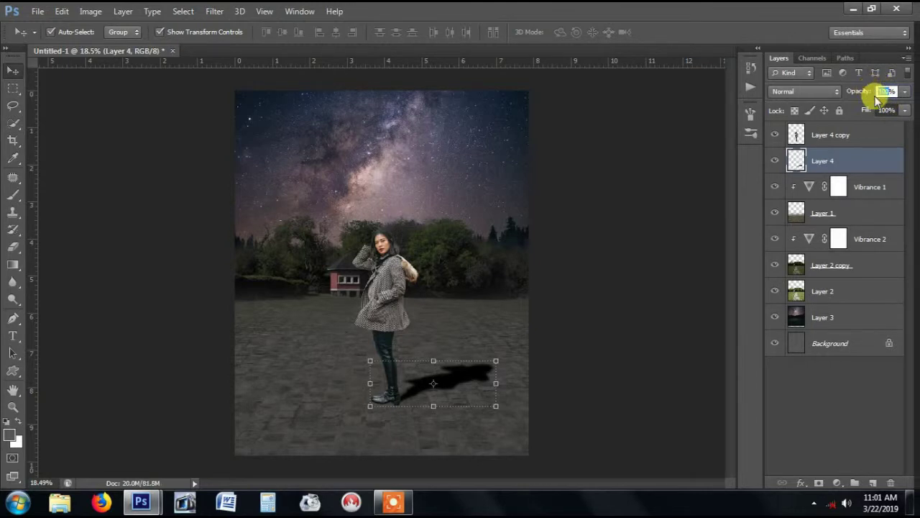
text(20)
key(Return)
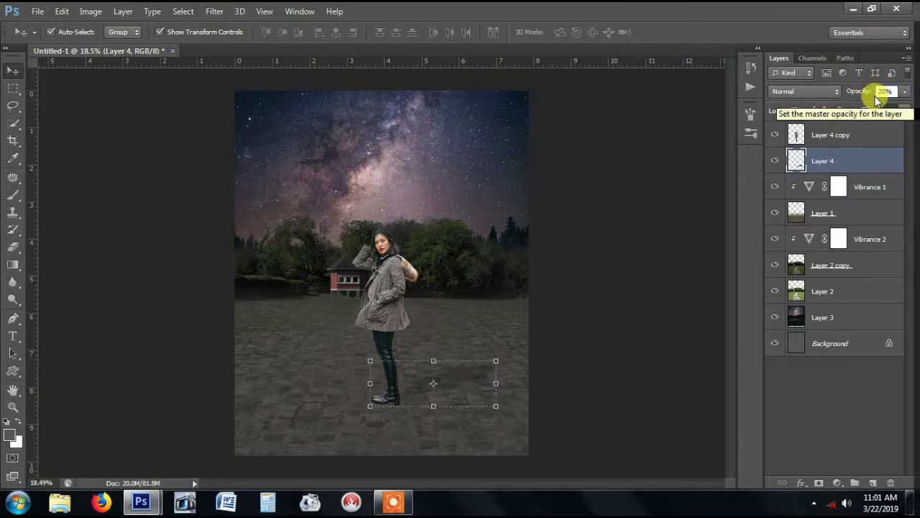
click(642, 206)
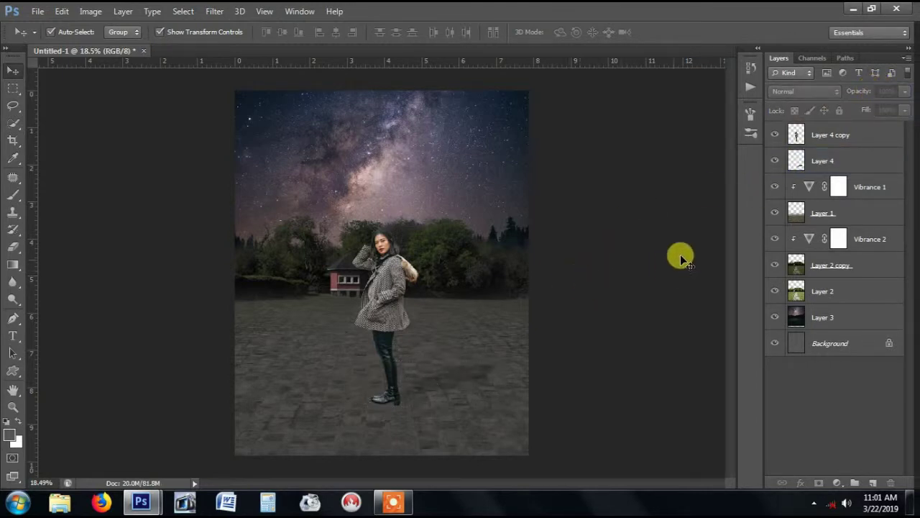
- Add a new layer above Layer 4 and set up a black brush at 500 px
click(847, 161)
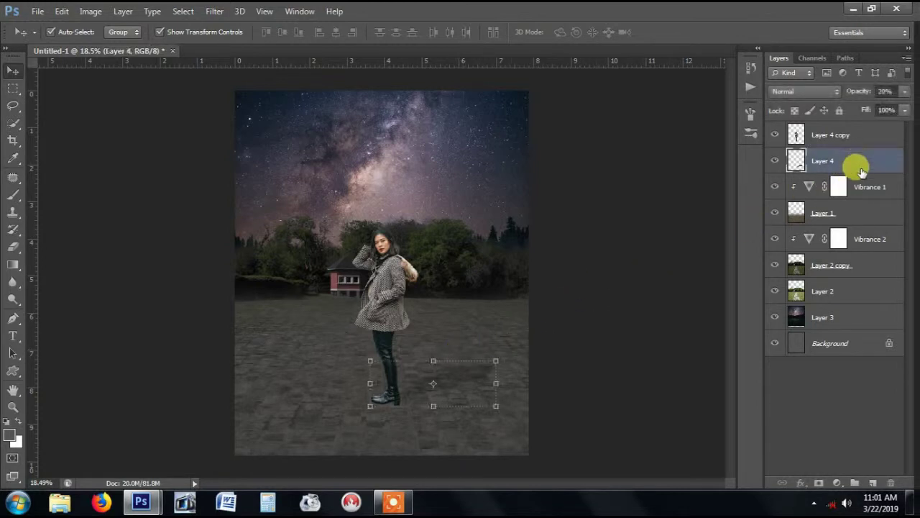
click(873, 482)
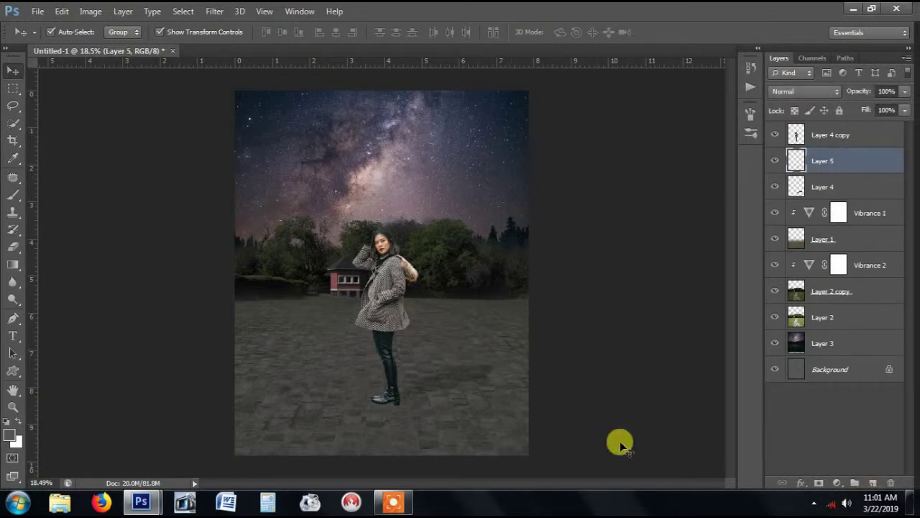
click(13, 195)
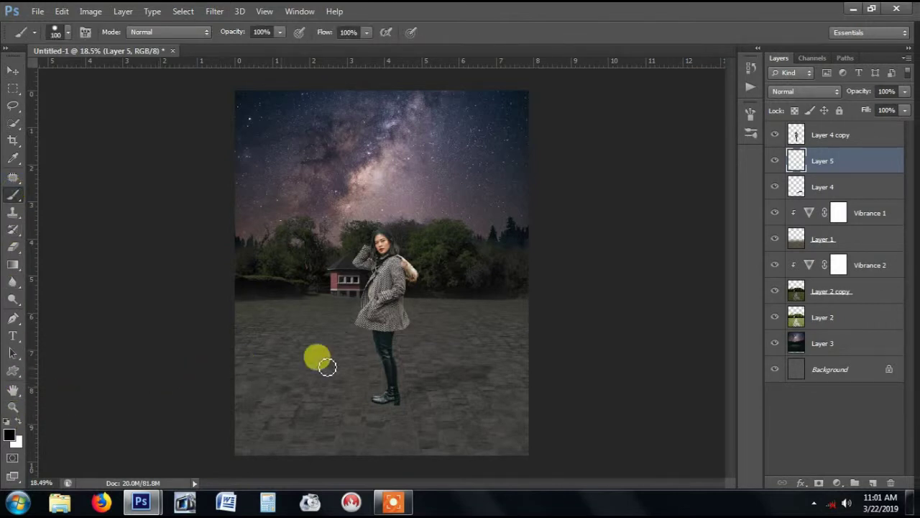
key(bracketright)
key(bracketright)
key(bracketright)
key(bracketright)
key(bracketright)
key(bracketright)
key(bracketright)
key(bracketright)
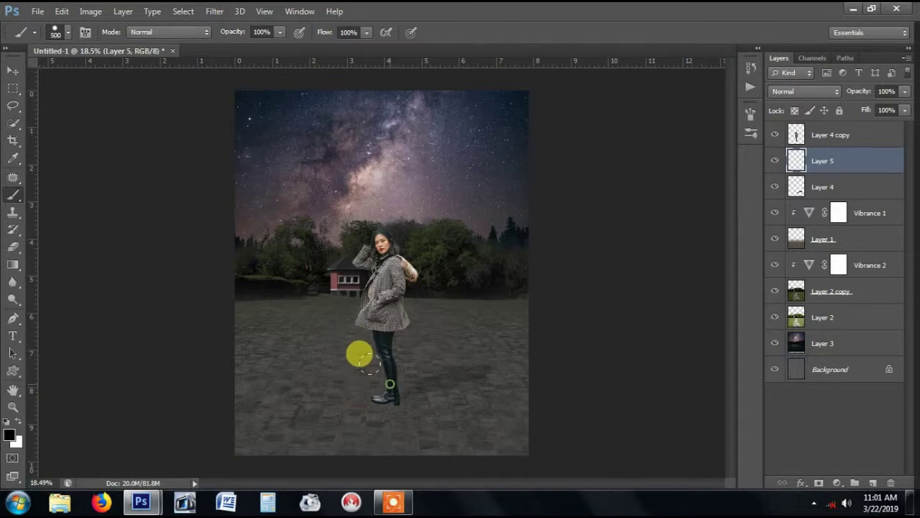
- Undo a hard-edged dab, switch to a soft round brush and paint a soft black shadow around the woman's boots on Layer 5
click(389, 383)
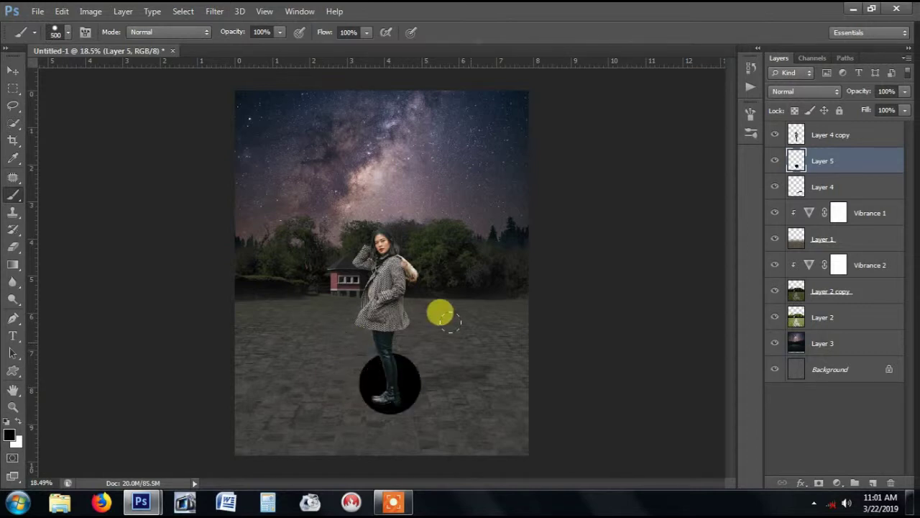
key(ctrl+z)
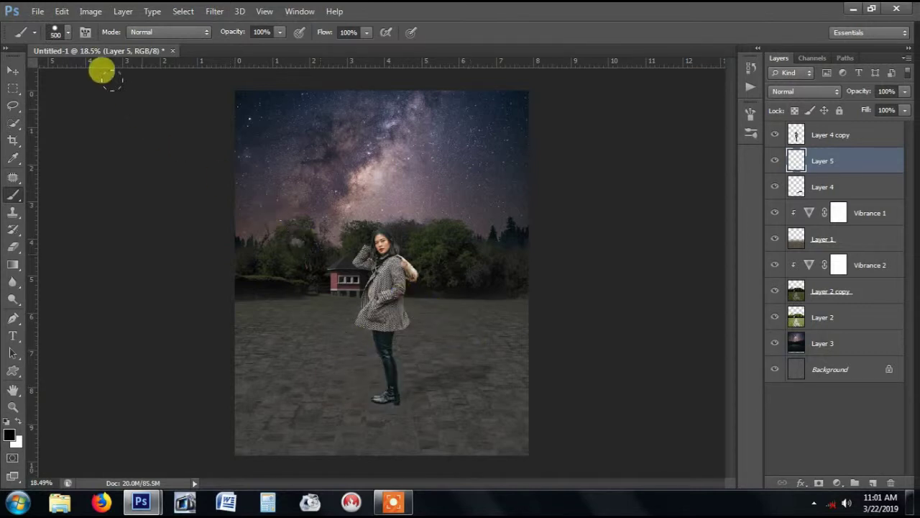
click(68, 34)
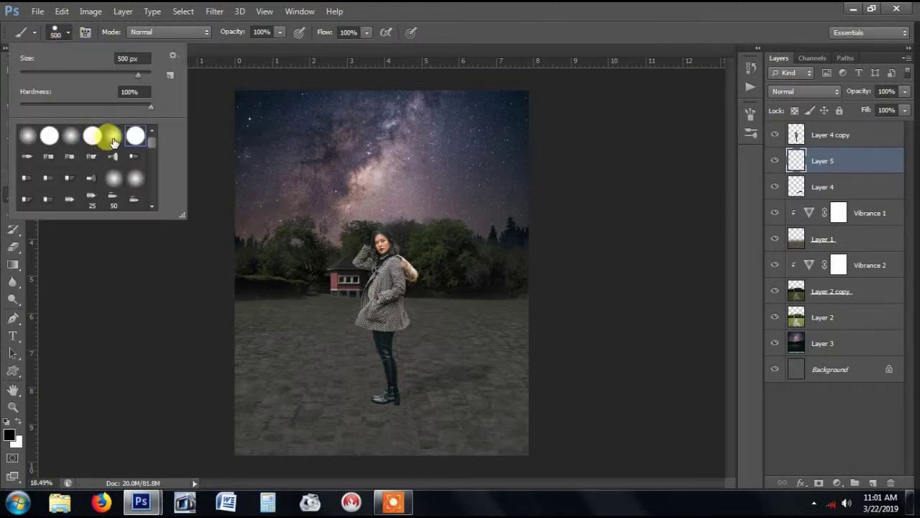
click(383, 378)
click(384, 380)
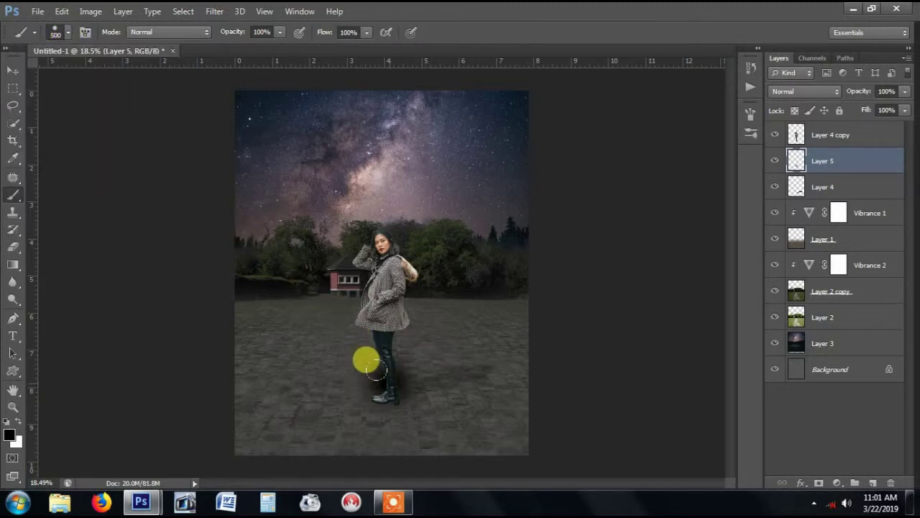
click(13, 70)
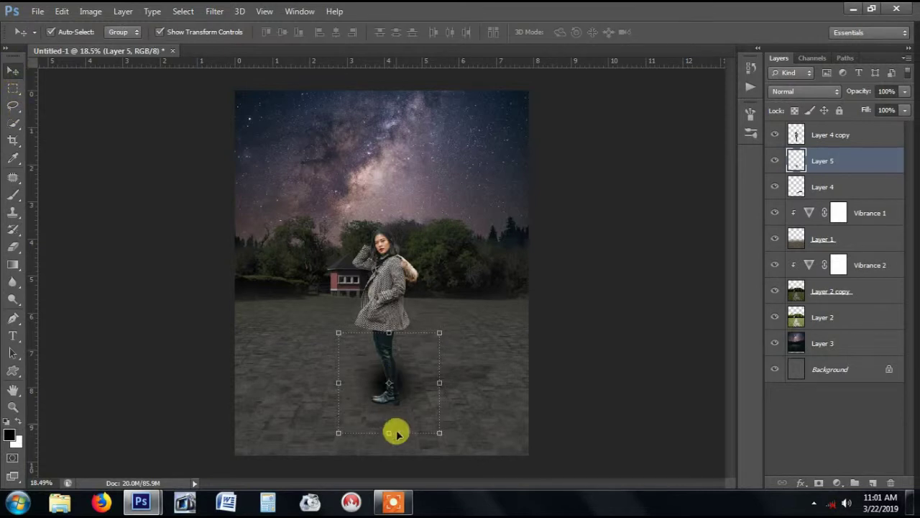
- Squash the soft shadow on Layer 5 to about 28% of its height and move it down beneath the woman's boots
drag(388, 434, 388, 397)
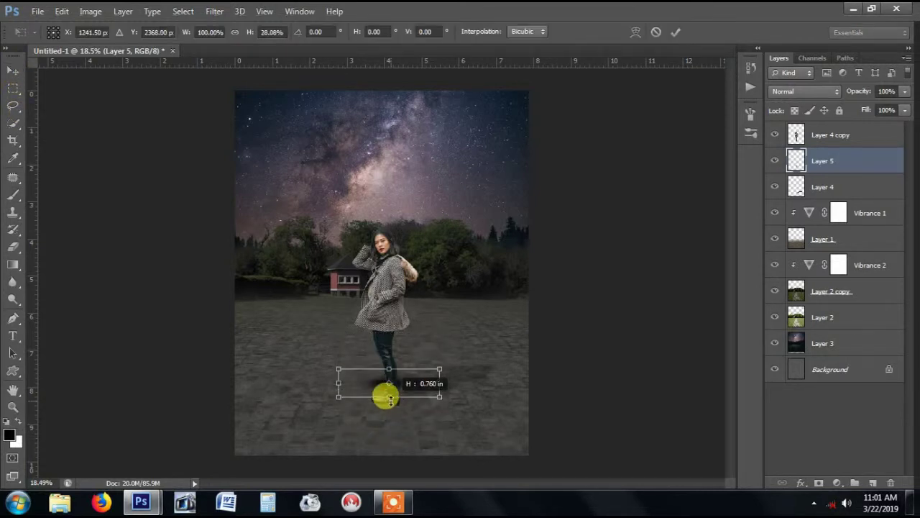
click(676, 32)
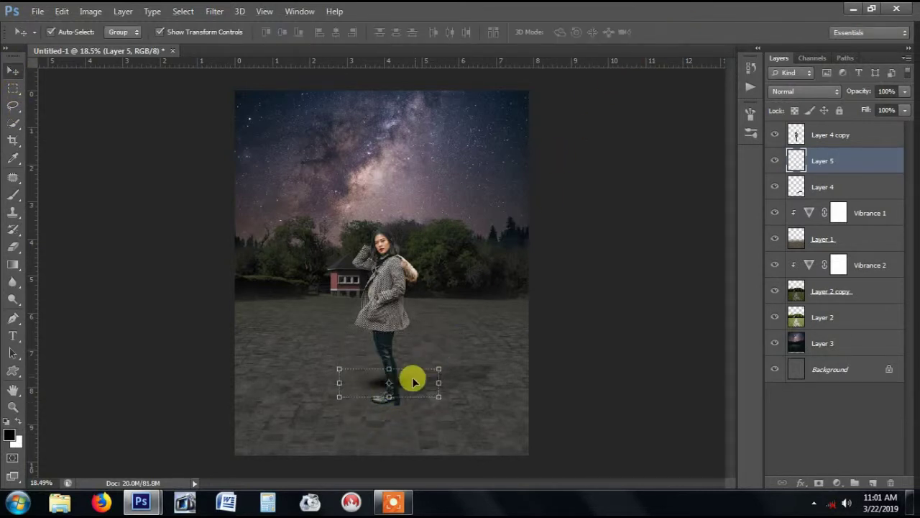
scroll(413, 381, up, 4)
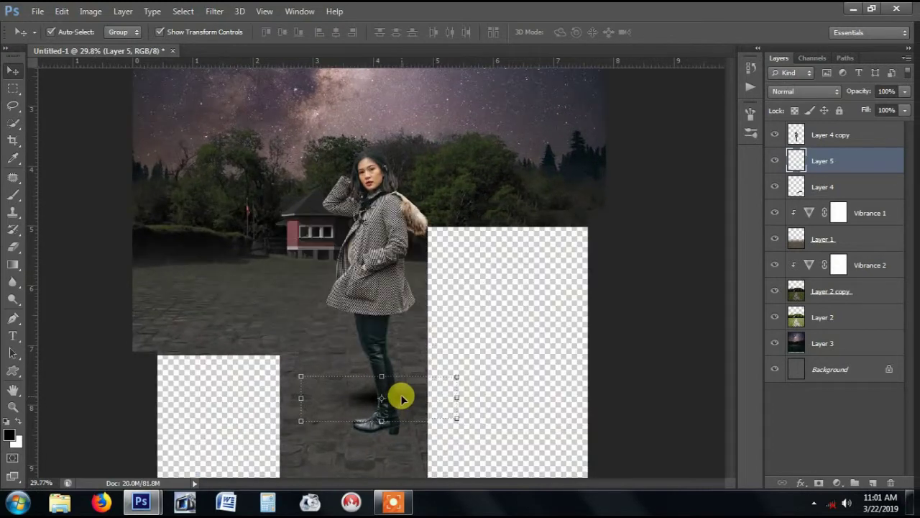
drag(431, 335, 452, 279)
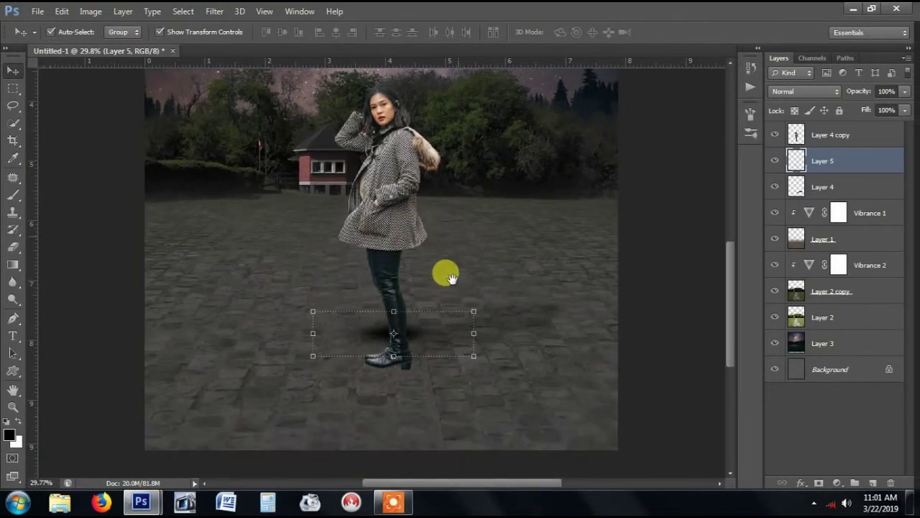
drag(417, 333, 424, 365)
- Stretch the boot shadow to about 124% of its width and reduce its height to about 78%
key(ctrl+t)
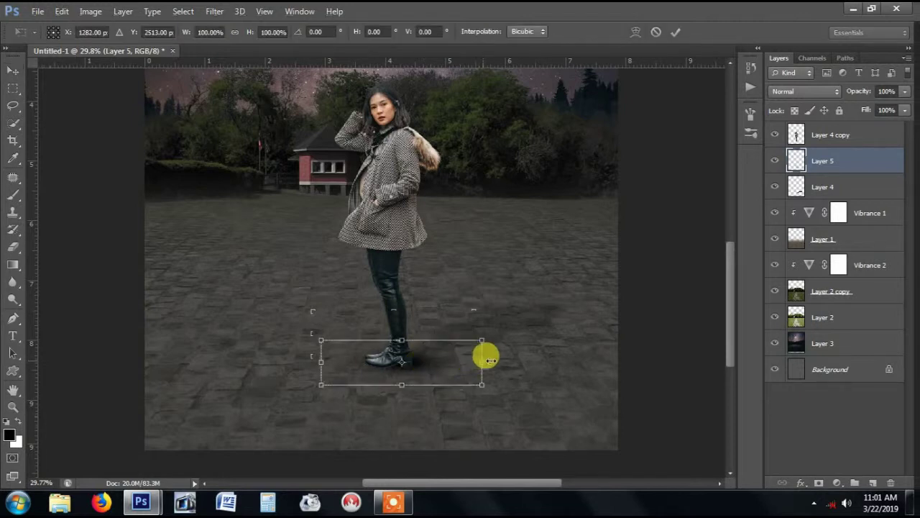
drag(484, 357, 501, 361)
drag(401, 383, 400, 378)
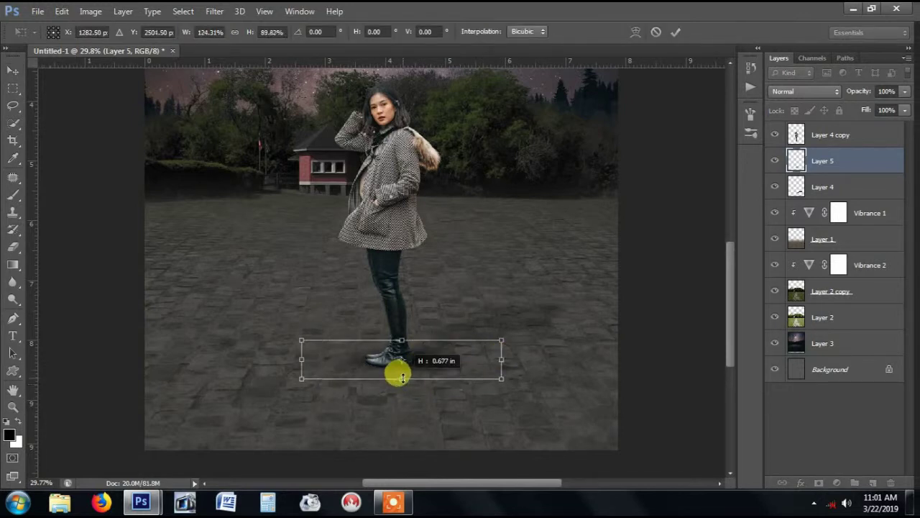
drag(401, 340, 400, 343)
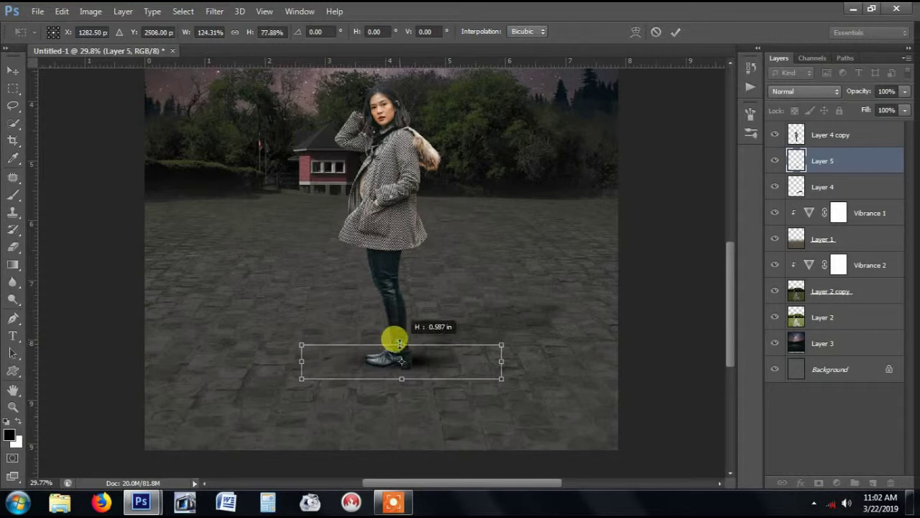
click(676, 32)
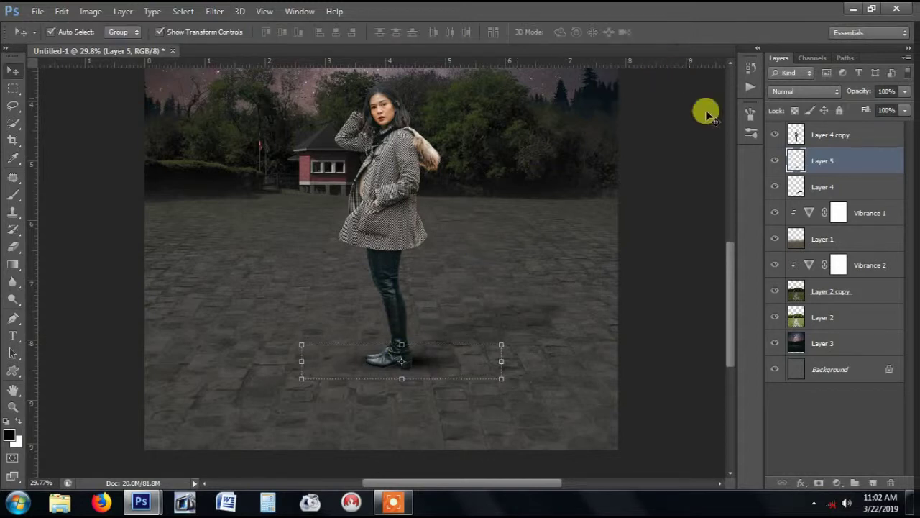
- Set the opacity of Layer 5 to 20% and flatten its shadow to about 90% of its height
click(882, 91)
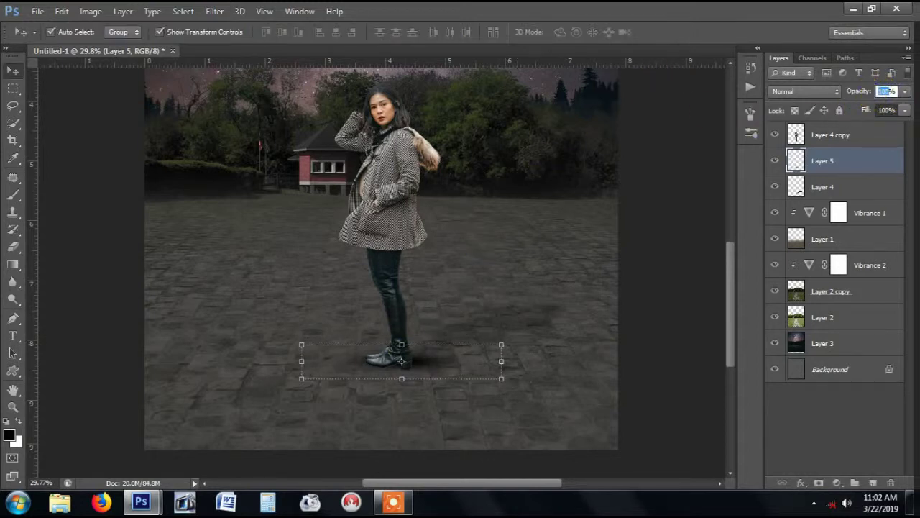
text(20)
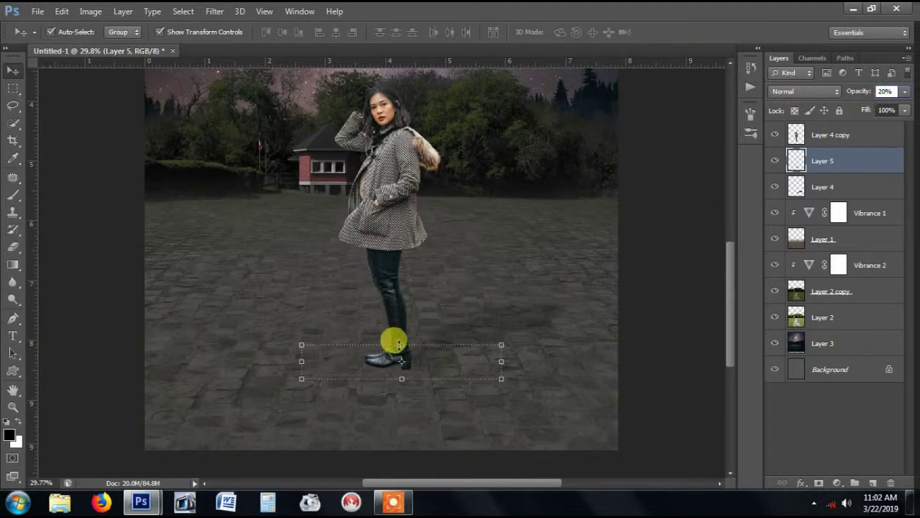
drag(402, 344, 402, 349)
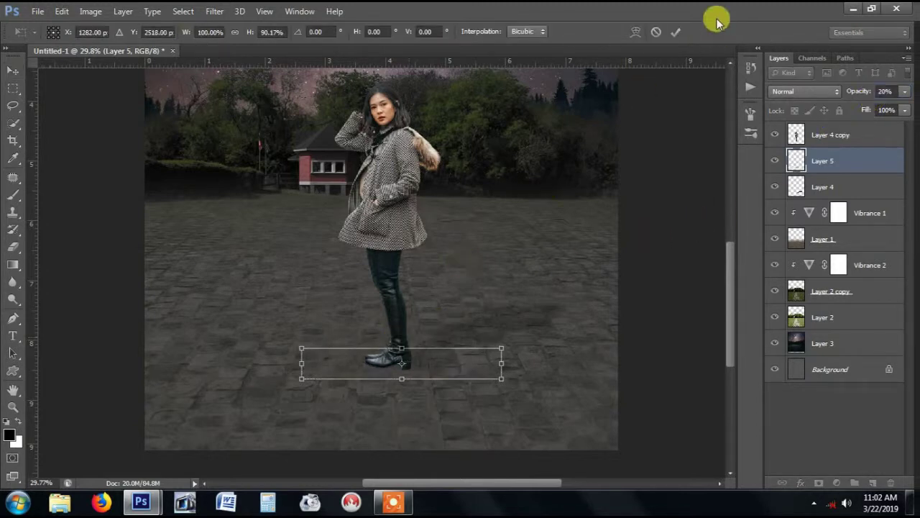
click(676, 31)
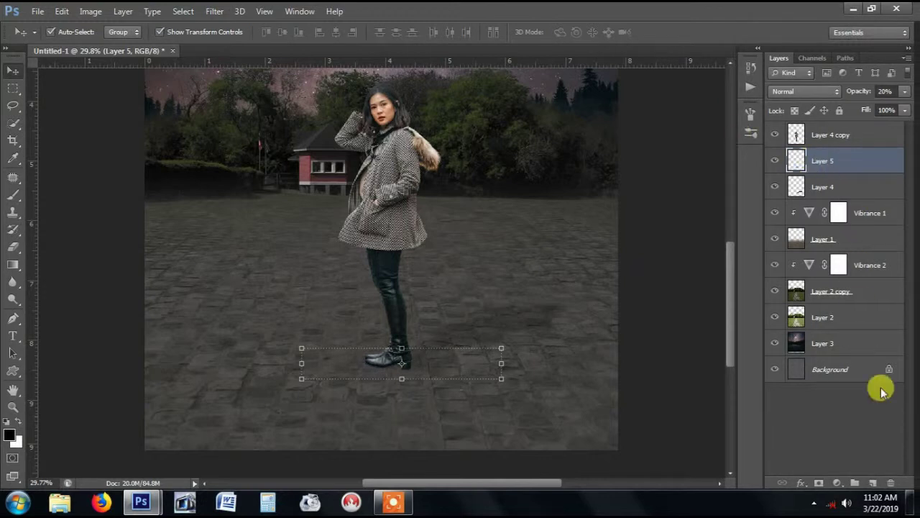
- Add a new layer above Layer 5 and set up the soft black brush at 70 px for the boots
click(872, 483)
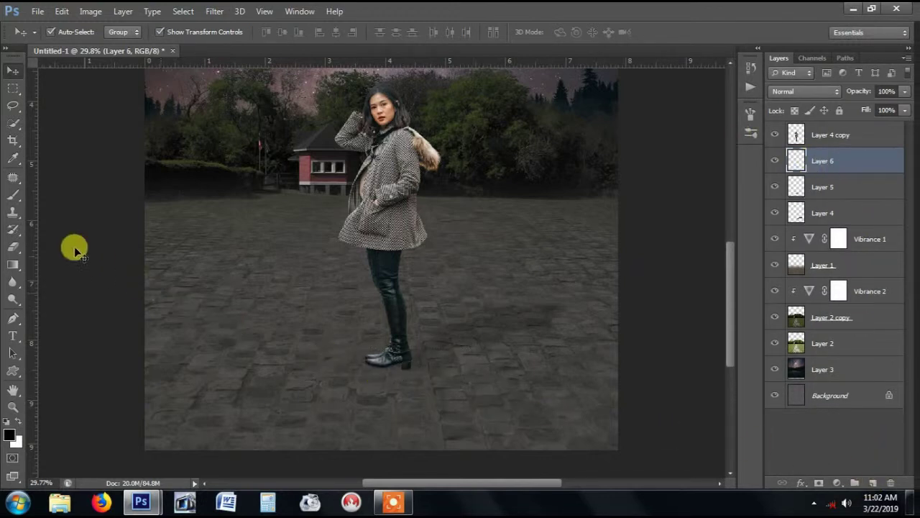
click(13, 195)
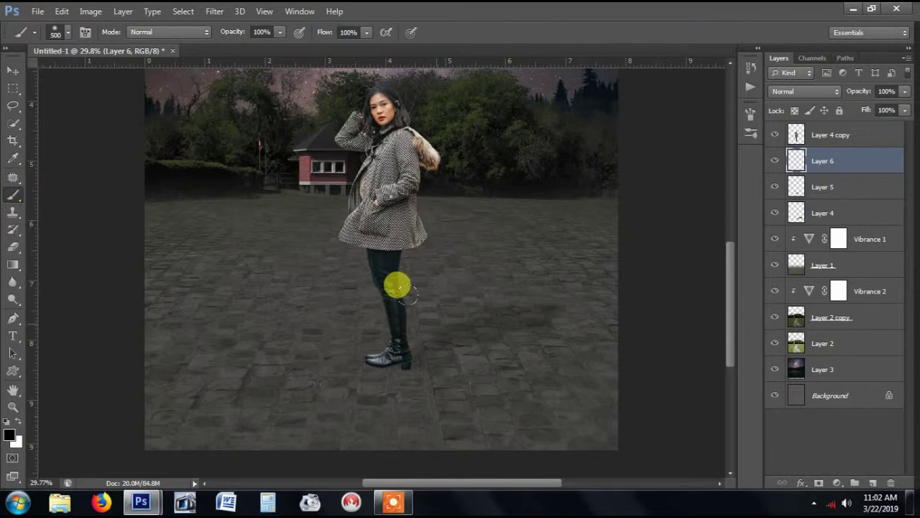
key(bracketleft)
key(bracketleft)
key(bracketleft)
key(bracketleft)
key(bracketleft)
key(bracketleft)
key(bracketleft)
key(bracketleft)
key(bracketleft)
key(bracketleft)
key(bracketleft)
scroll(387, 355, up, 3)
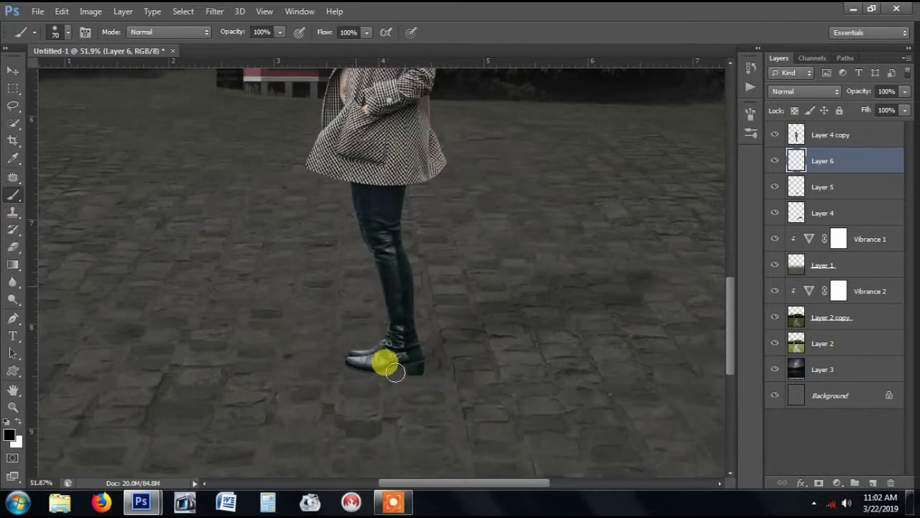
scroll(394, 372, up, 5)
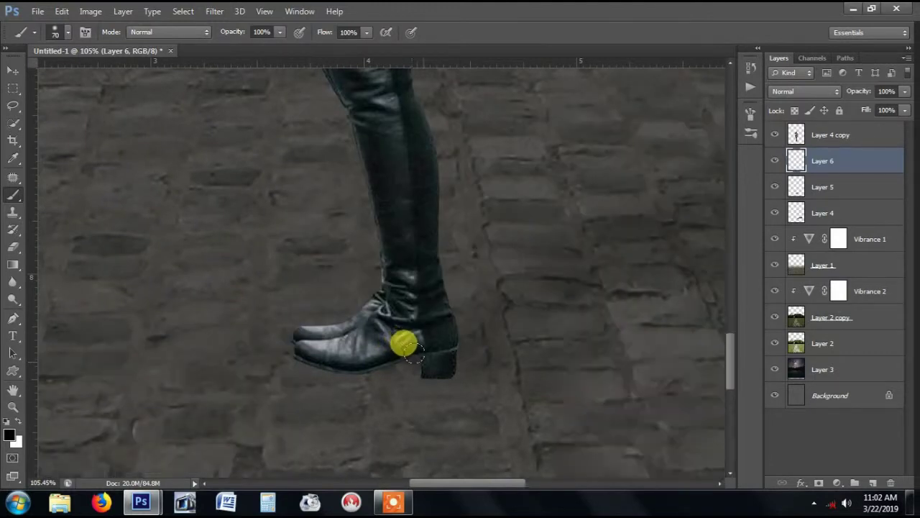
- Paint a tight black contact shadow under the soles and heel of the boots on Layer 6, reducing the brush to 60 px
mouse_move(411, 352)
mouse_down()
mouse_move(358, 346)
mouse_move(367, 357)
mouse_move(316, 344)
mouse_move(325, 355)
mouse_move(304, 340)
mouse_move(355, 356)
mouse_move(416, 347)
mouse_move(326, 350)
mouse_move(425, 353)
mouse_move(471, 328)
mouse_up()
key(bracketleft)
key(bracketright)
key(bracketleft)
scroll(462, 325, down, 1)
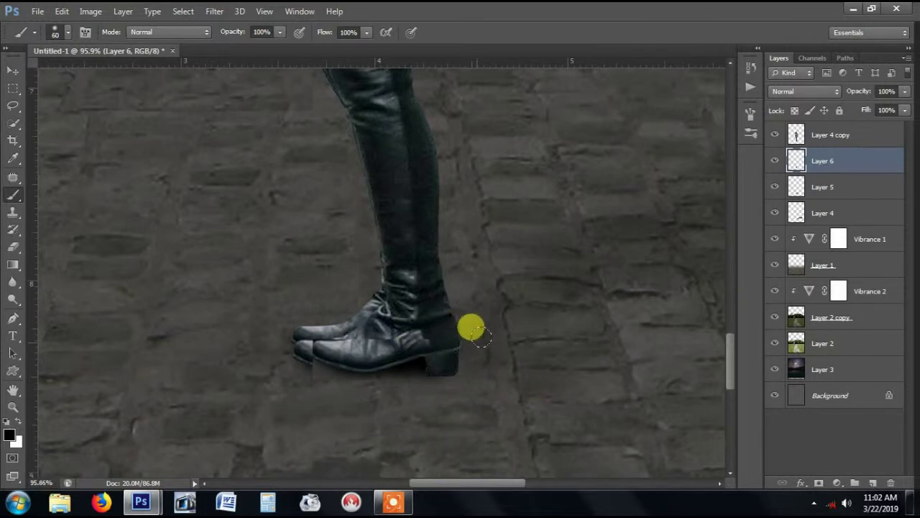
scroll(474, 333, down, 4)
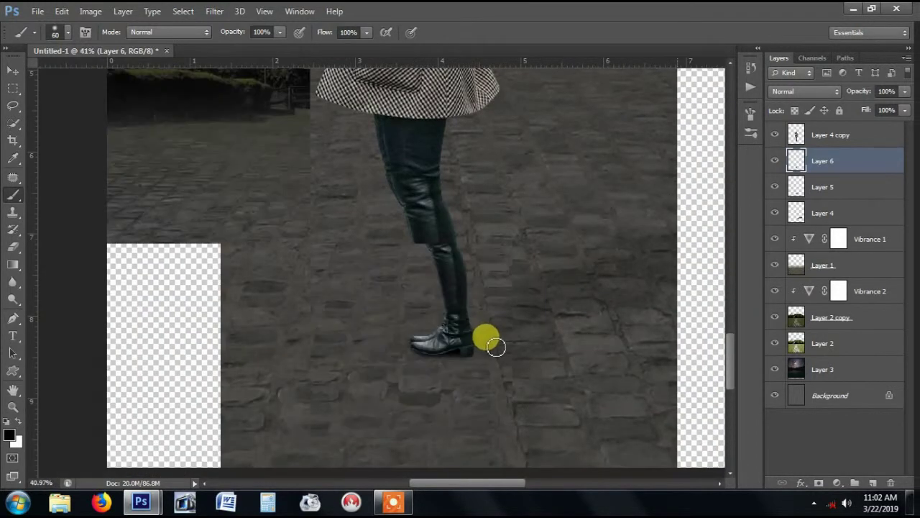
scroll(496, 347, down, 3)
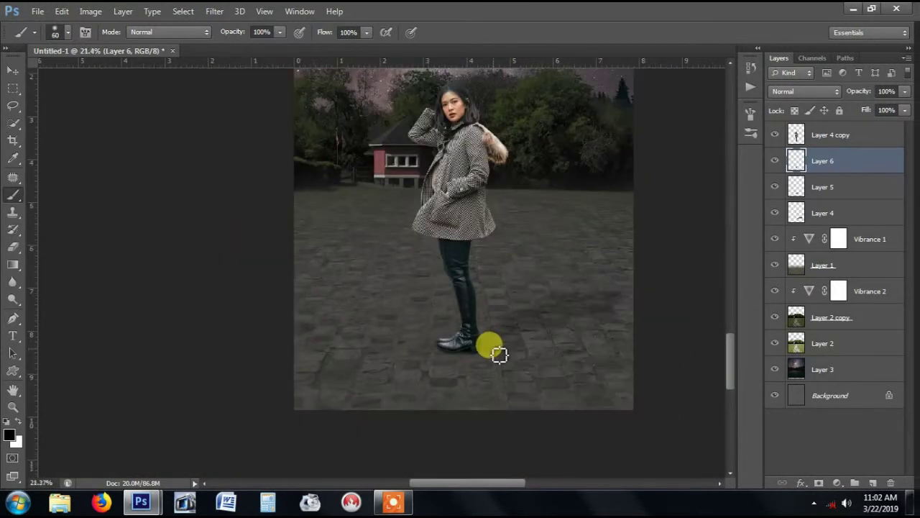
scroll(502, 355, down, 1)
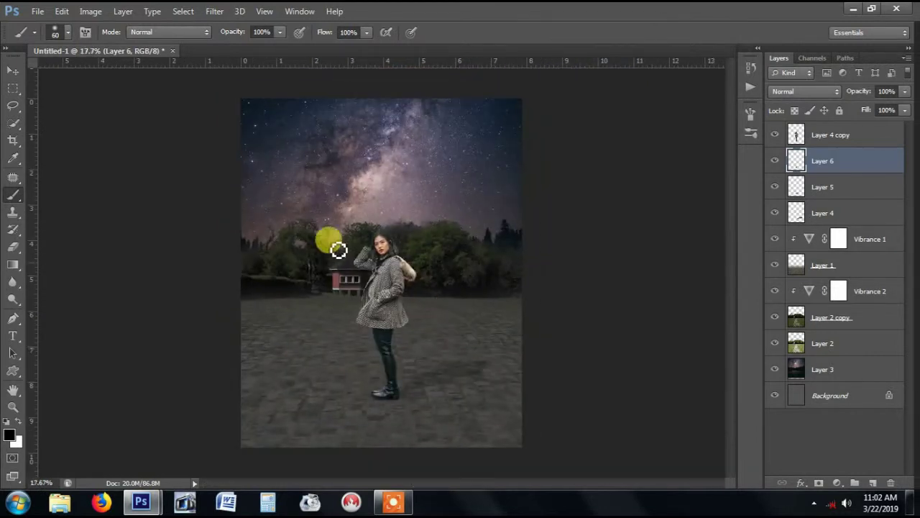
click(12, 70)
click(596, 232)
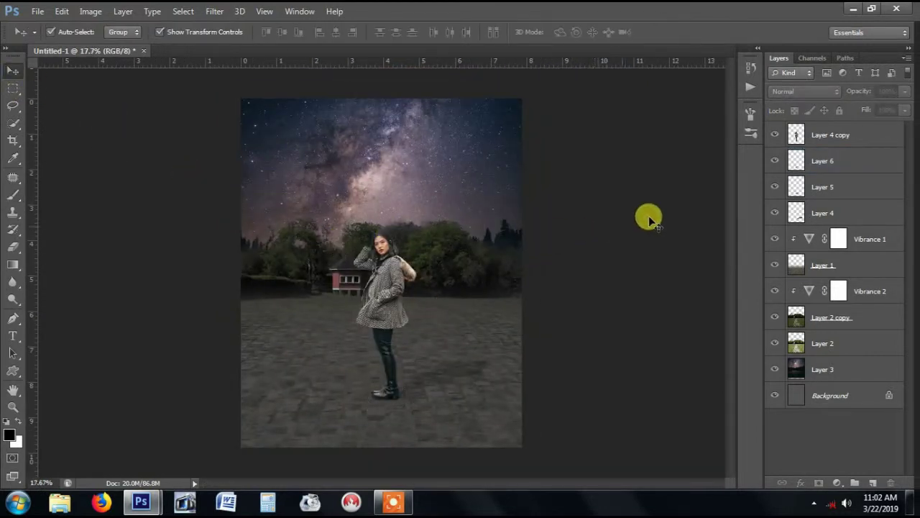
- Add a Vibrance adjustment layer clipped to the woman's layer, Layer 4 copy, and lower its vibrance to about -49
click(853, 133)
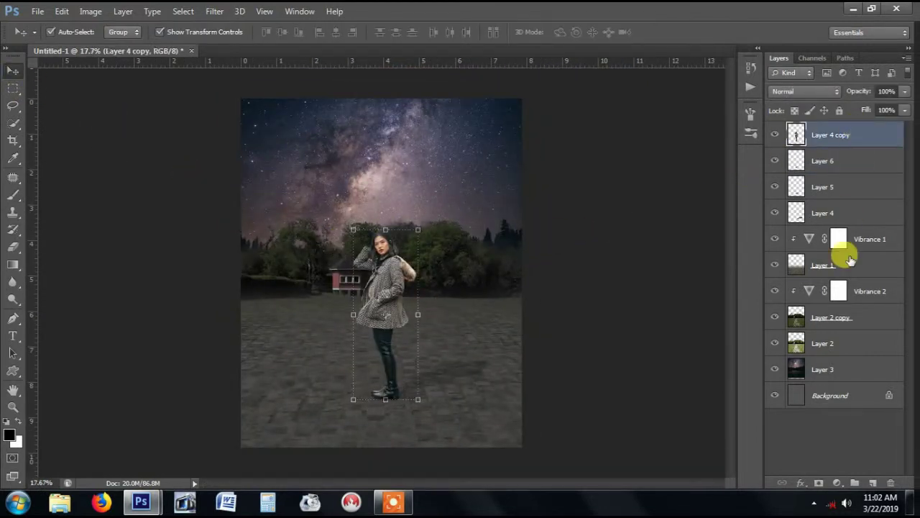
click(841, 486)
click(839, 309)
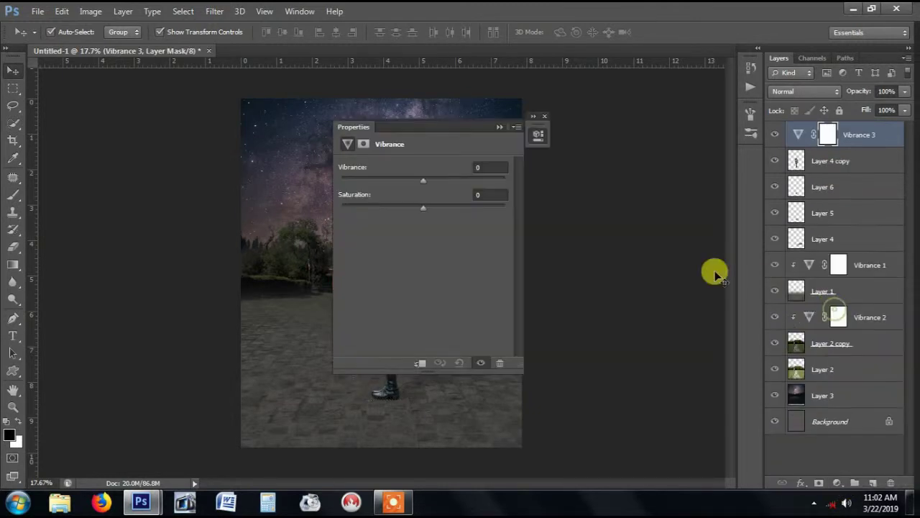
drag(448, 127, 630, 115)
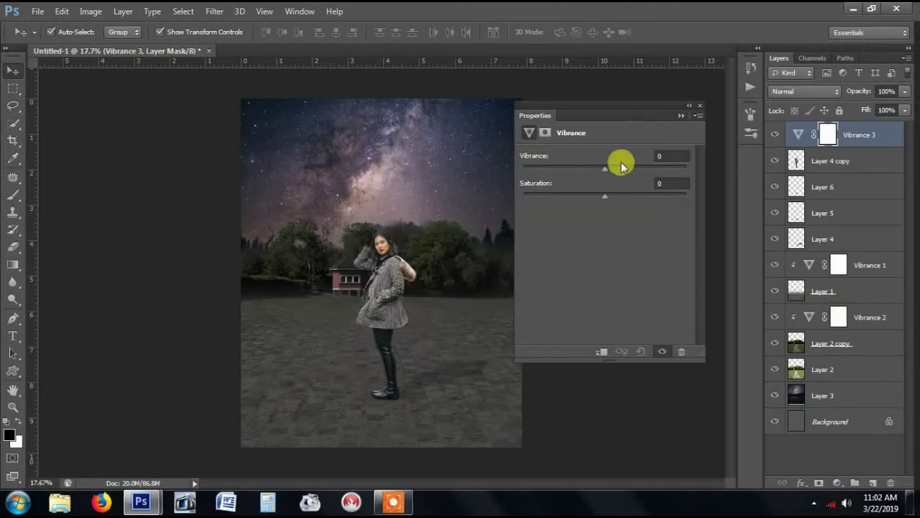
click(601, 351)
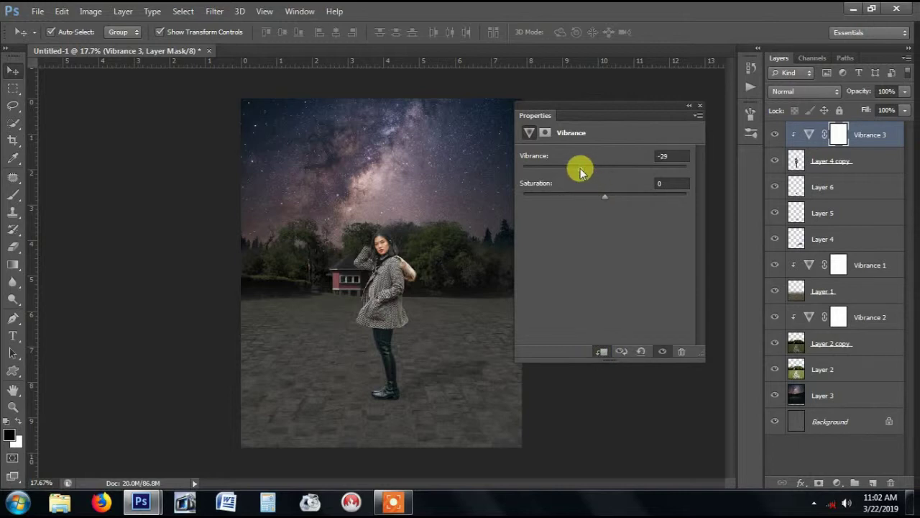
drag(581, 170, 569, 171)
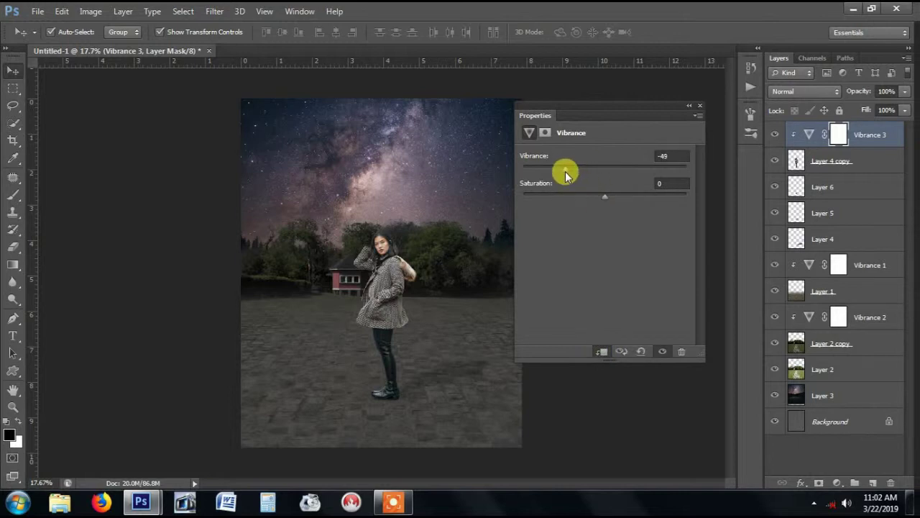
drag(563, 172, 568, 170)
click(690, 108)
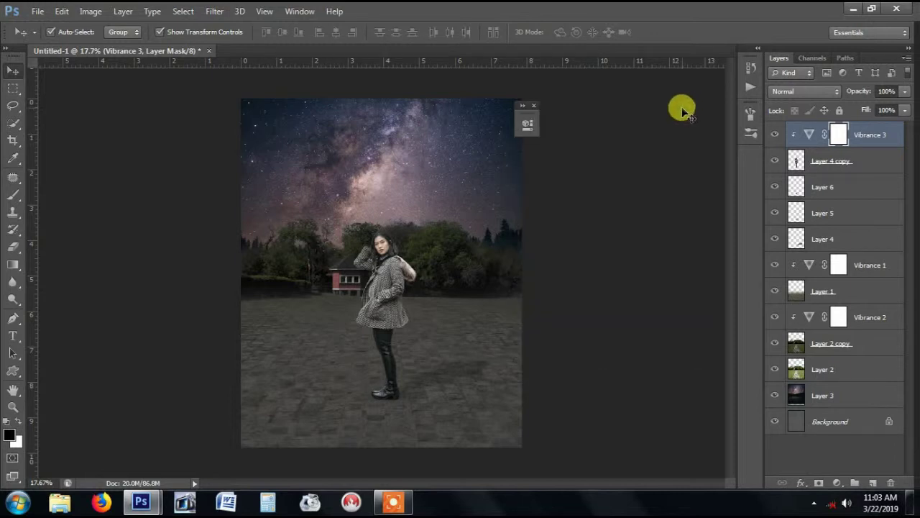
click(535, 106)
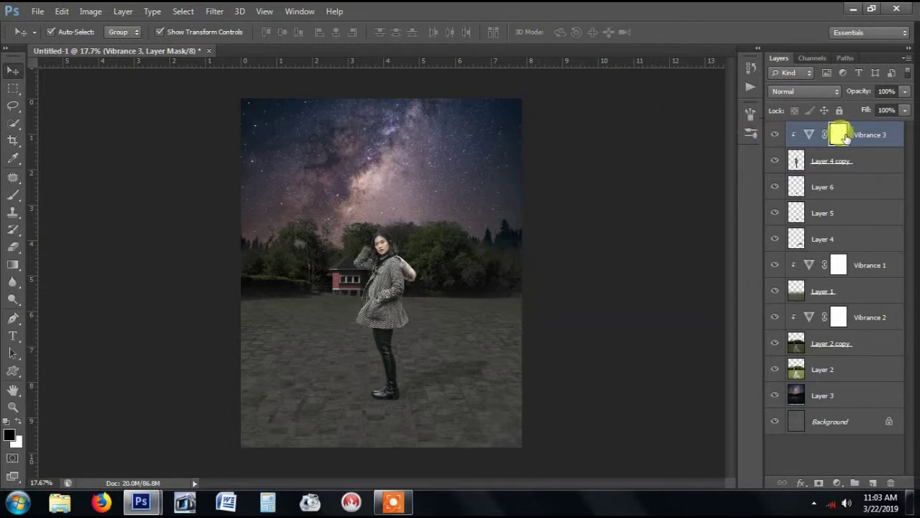
- Apply a Brightness/Contrast adjustment to Layer 4 copy with brightness -21 and contrast 12
click(866, 163)
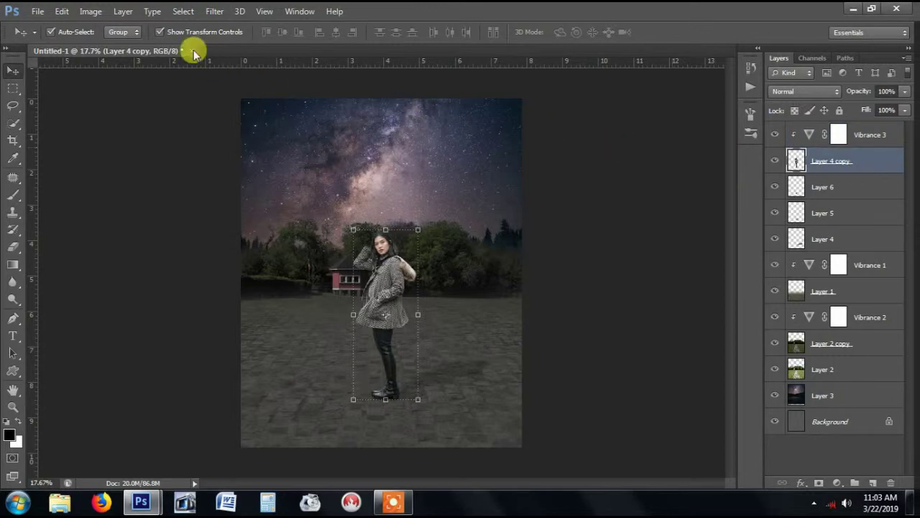
click(91, 11)
mouse_move(105, 48)
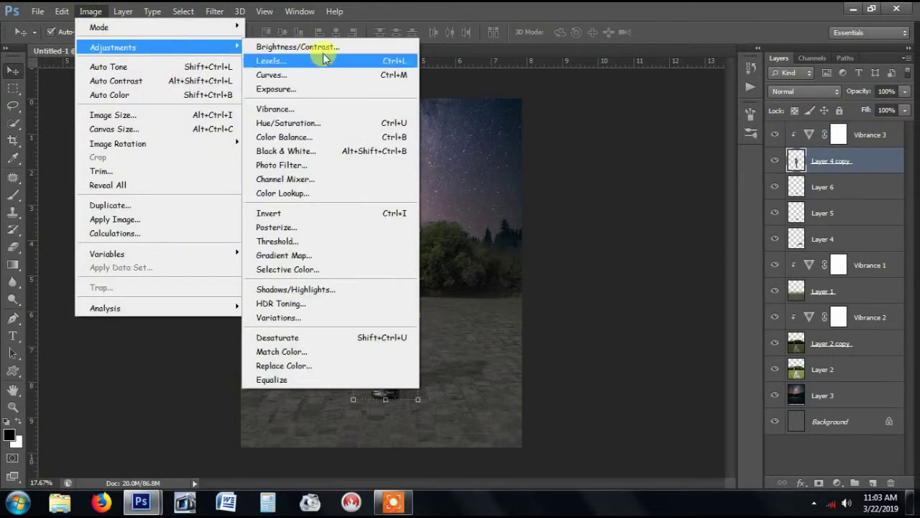
click(329, 46)
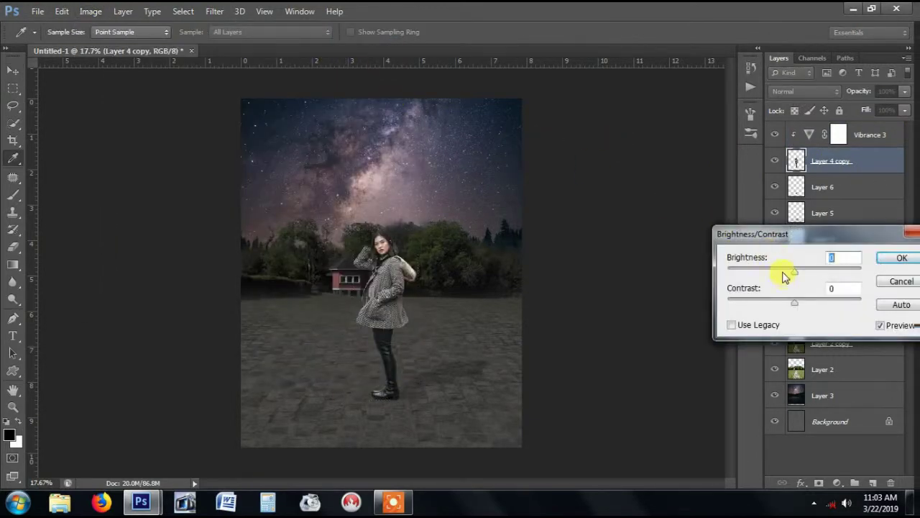
click(783, 270)
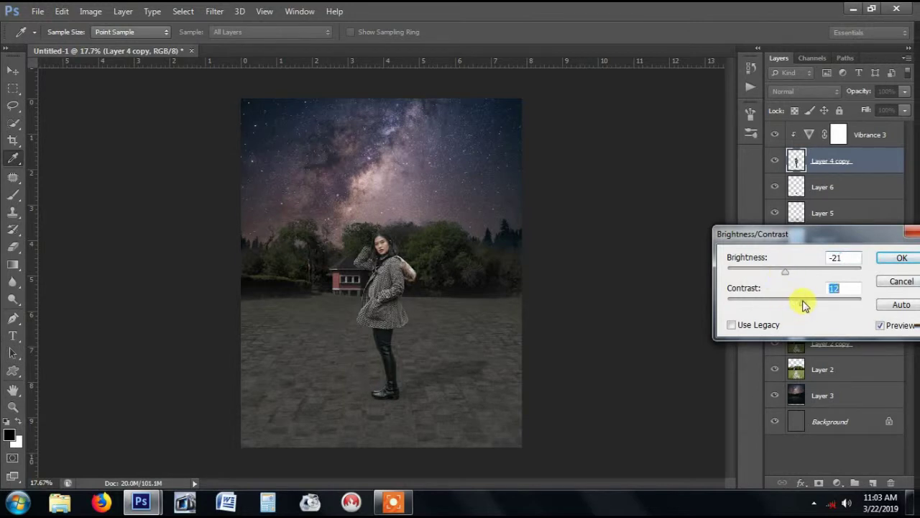
click(899, 261)
key(v)
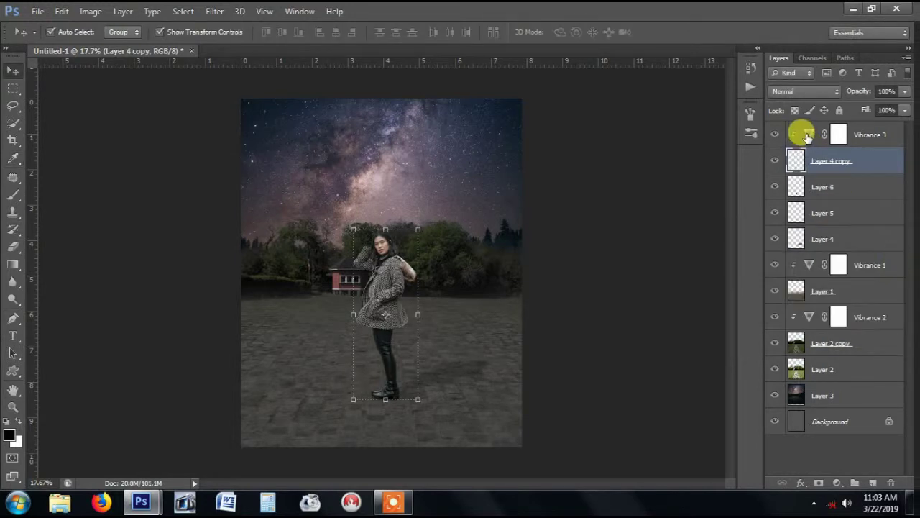
- Lower the vibrance of the Vibrance 3 adjustment layer to -80
double_click(798, 131)
drag(443, 114, 624, 128)
drag(552, 189, 526, 192)
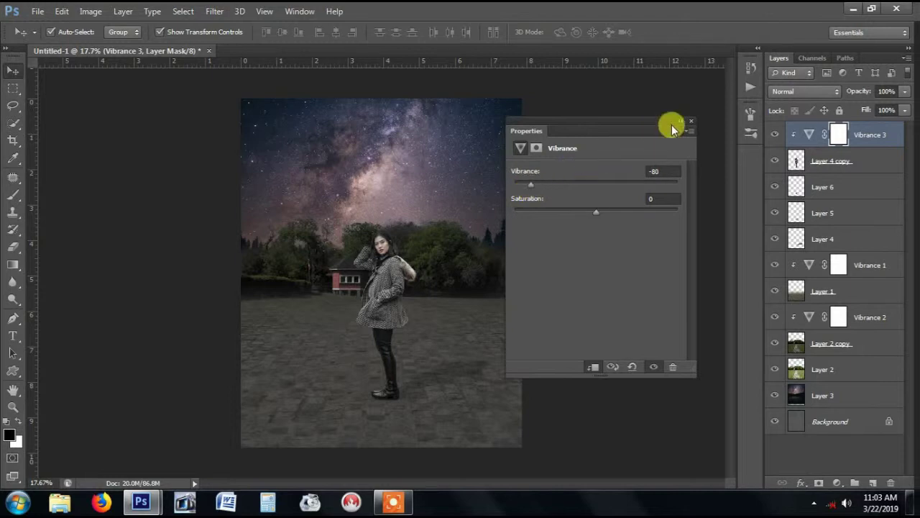
click(680, 122)
click(526, 121)
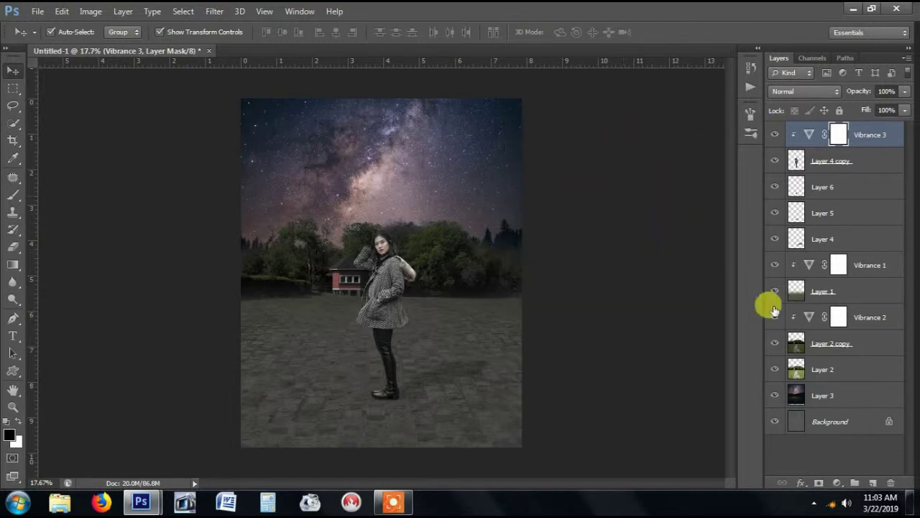
- Add a Vibrance adjustment layer clipped to the Milky Way sky on Layer 3, with vibrance about -59 and saturation +2
click(868, 396)
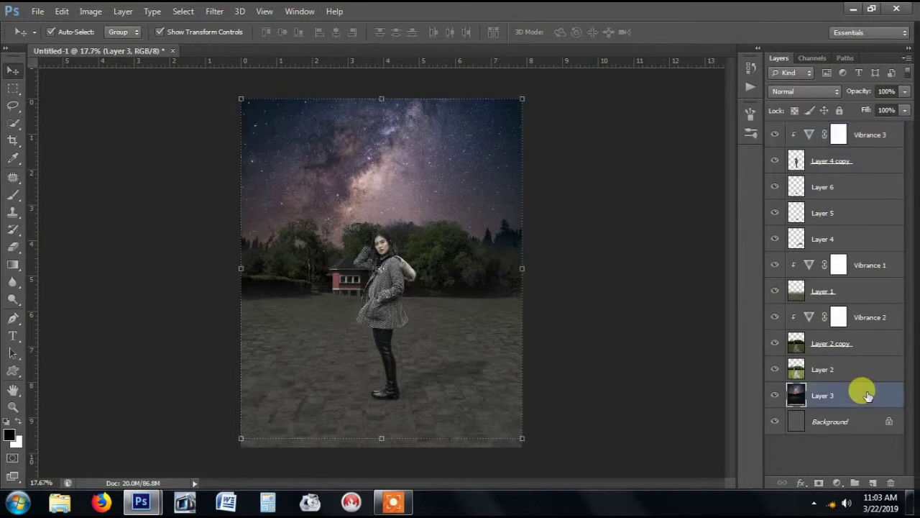
click(837, 483)
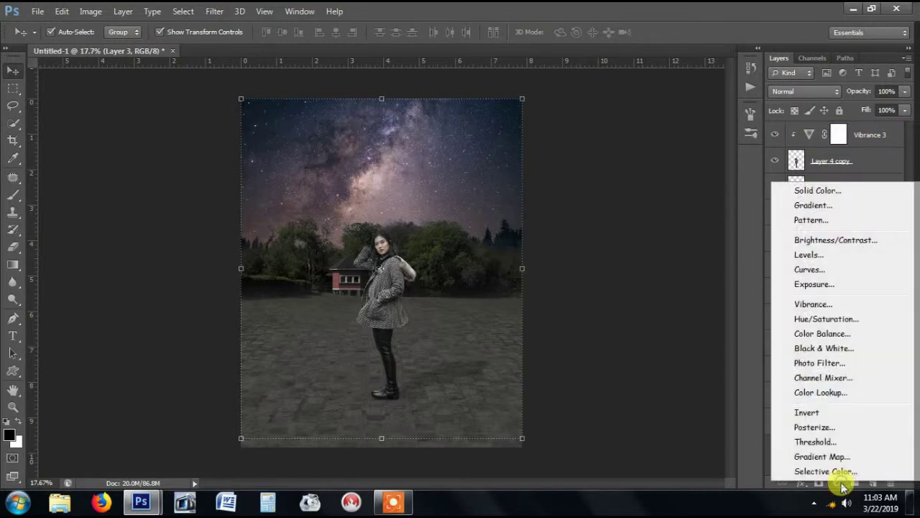
click(812, 305)
drag(448, 127, 662, 156)
click(620, 395)
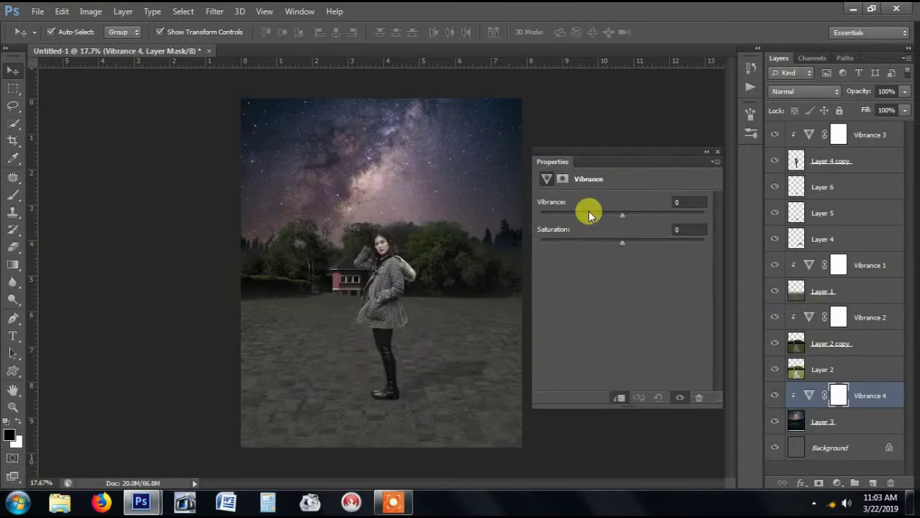
drag(583, 217, 572, 221)
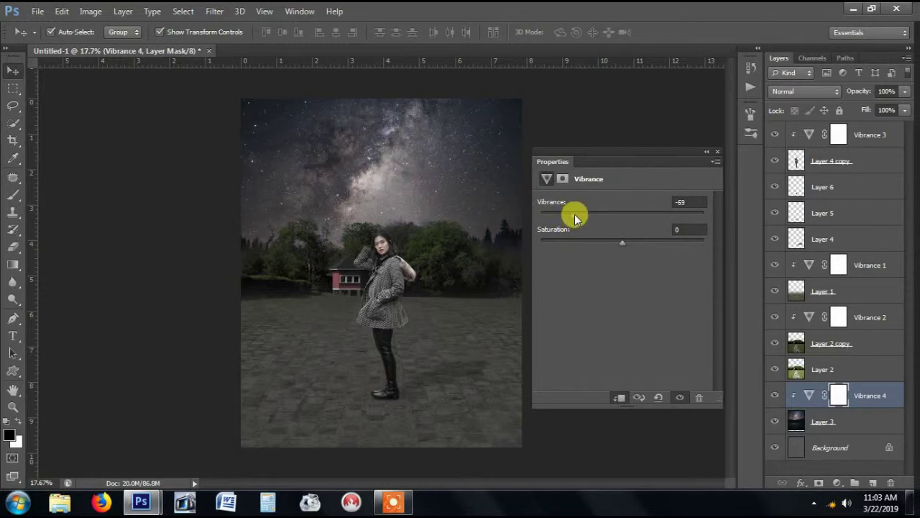
drag(575, 218, 577, 218)
drag(624, 246, 624, 244)
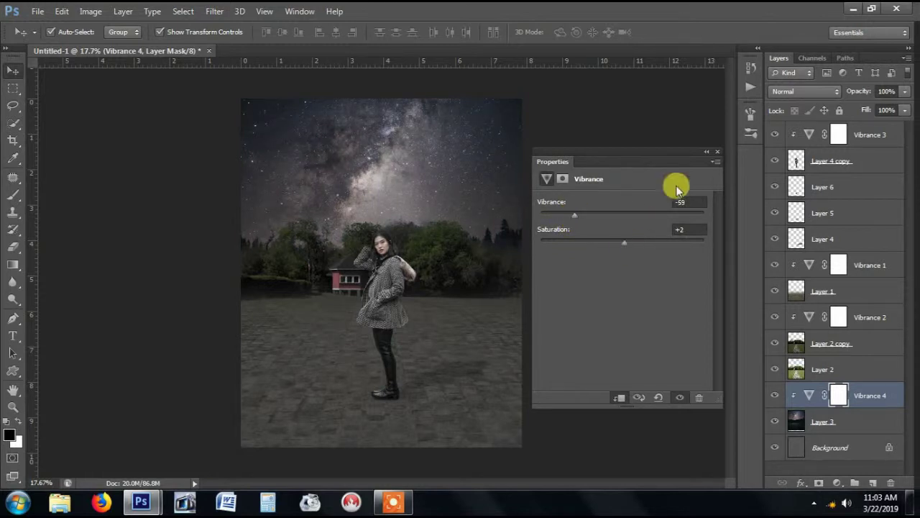
click(707, 153)
click(707, 151)
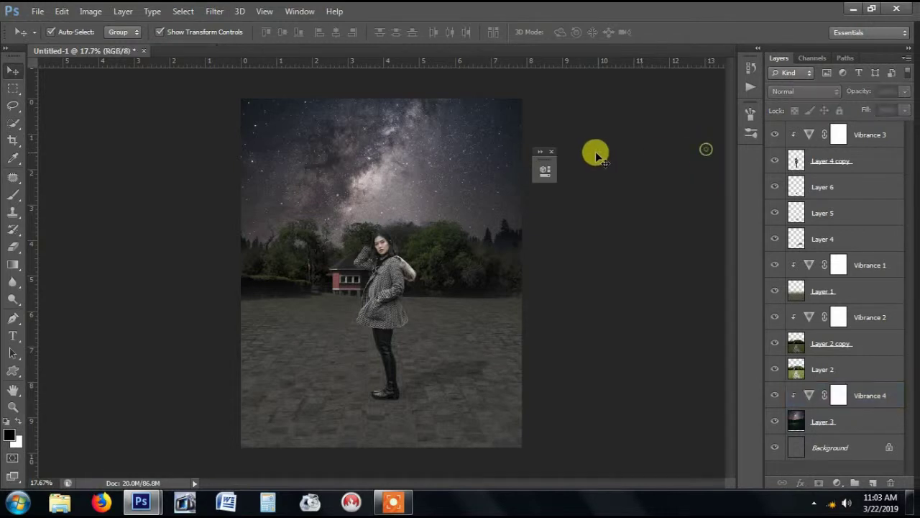
click(553, 152)
- Apply Selective Color to the Greens of Layer 2 copy with cyan +100, magenta +63, yellow +69 and black -81
click(879, 343)
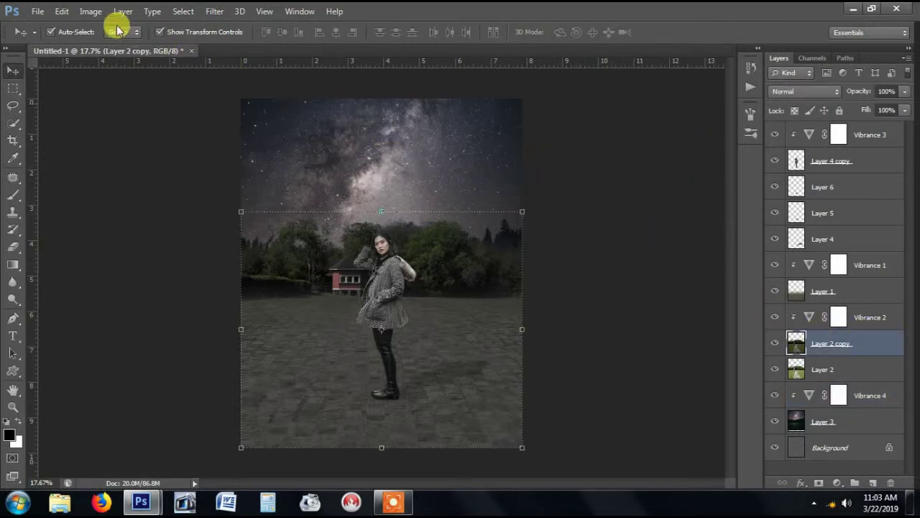
click(90, 12)
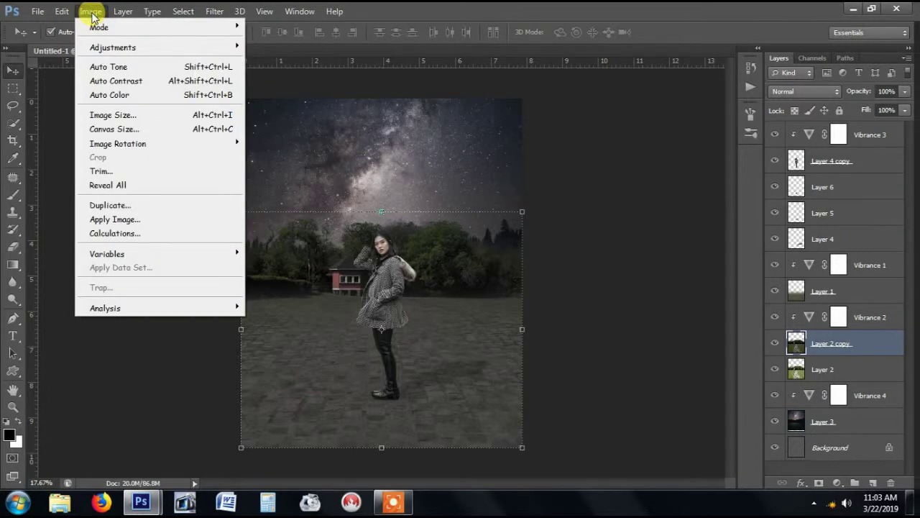
mouse_move(101, 46)
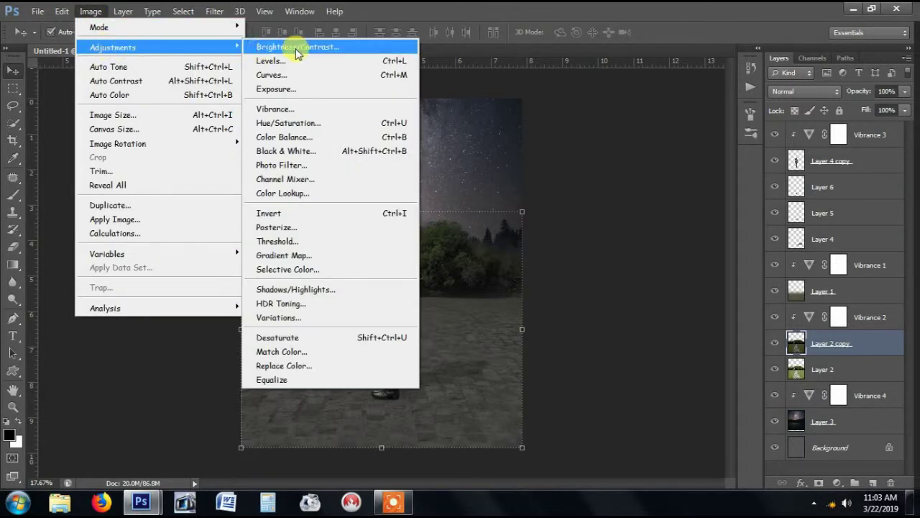
click(341, 270)
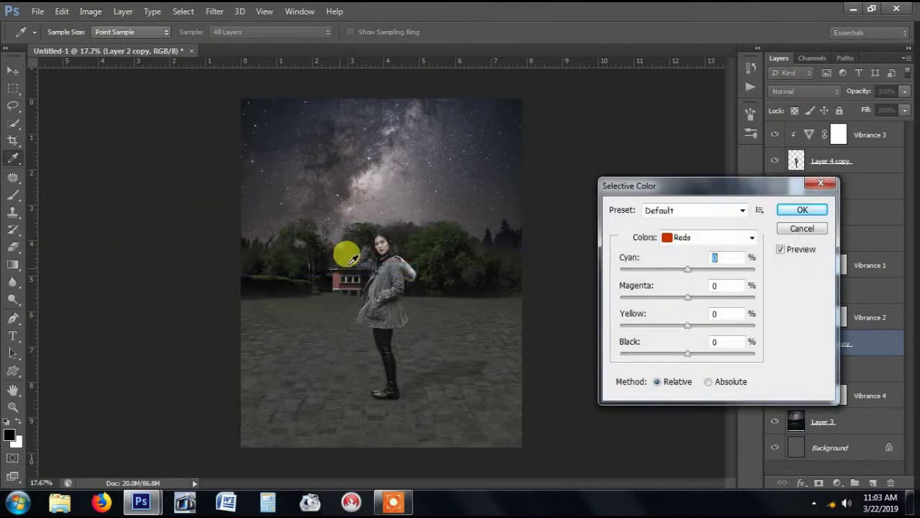
click(752, 238)
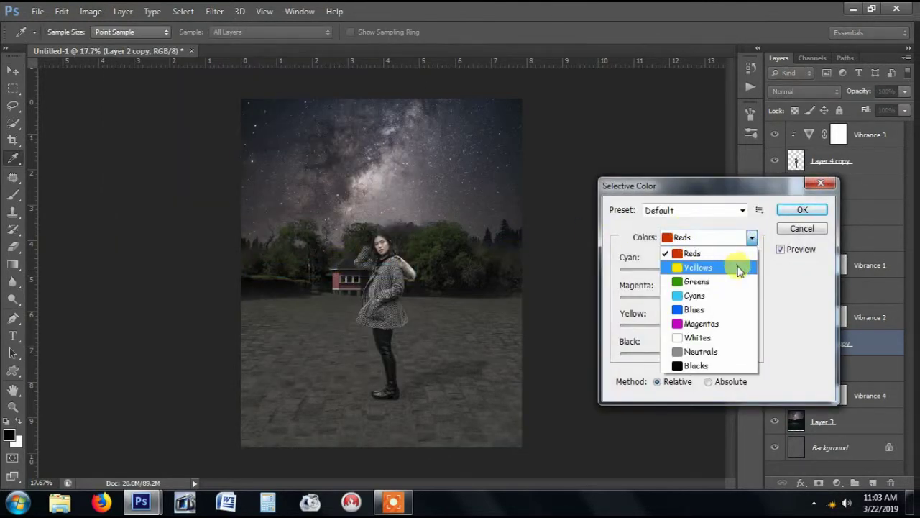
click(743, 264)
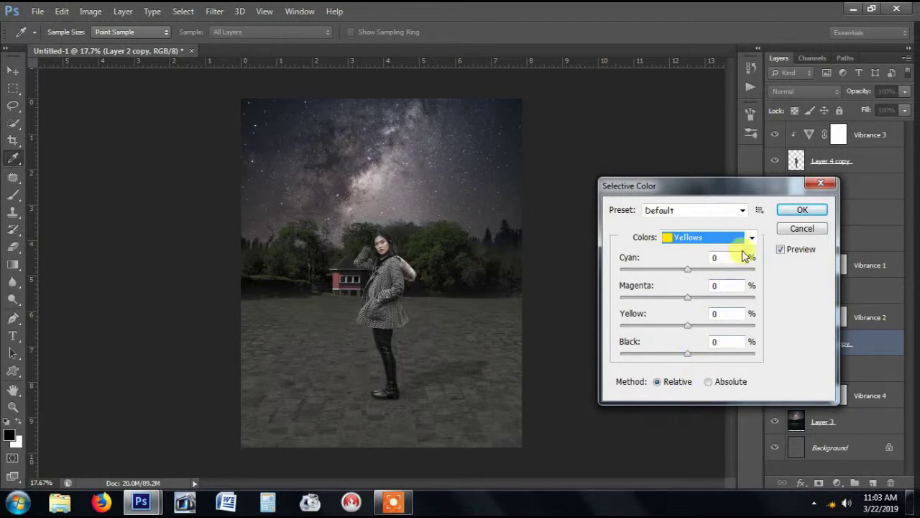
click(752, 237)
click(713, 281)
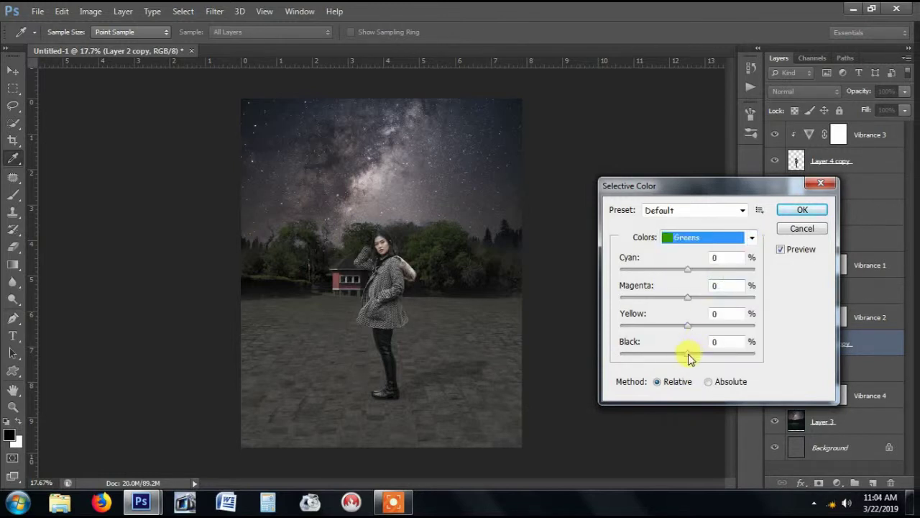
drag(688, 357, 696, 354)
drag(761, 356, 635, 352)
drag(688, 327, 734, 326)
drag(687, 297, 729, 303)
drag(688, 275, 757, 279)
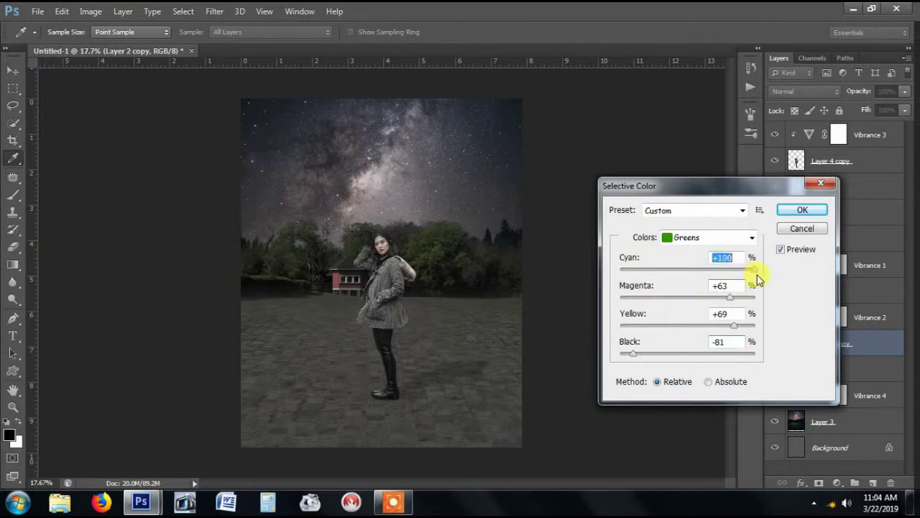
drag(663, 275, 760, 300)
click(817, 213)
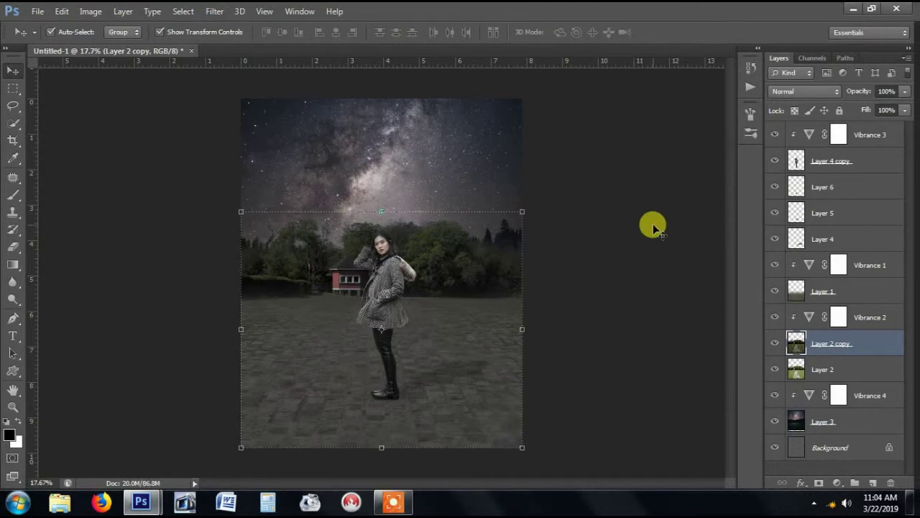
- Add a clipped Channel Mixer adjustment layer above Vibrance 2, setting green to 100 and blue to -120 in the Red output channel
click(871, 315)
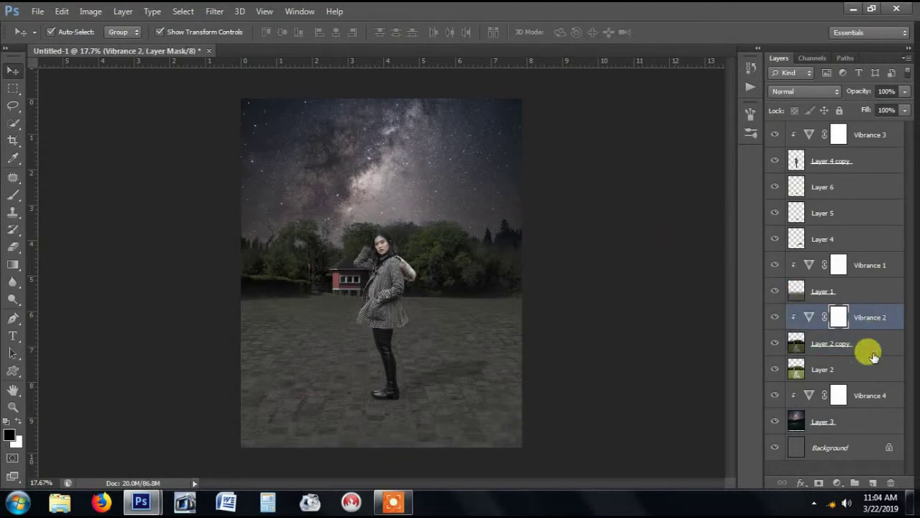
click(837, 483)
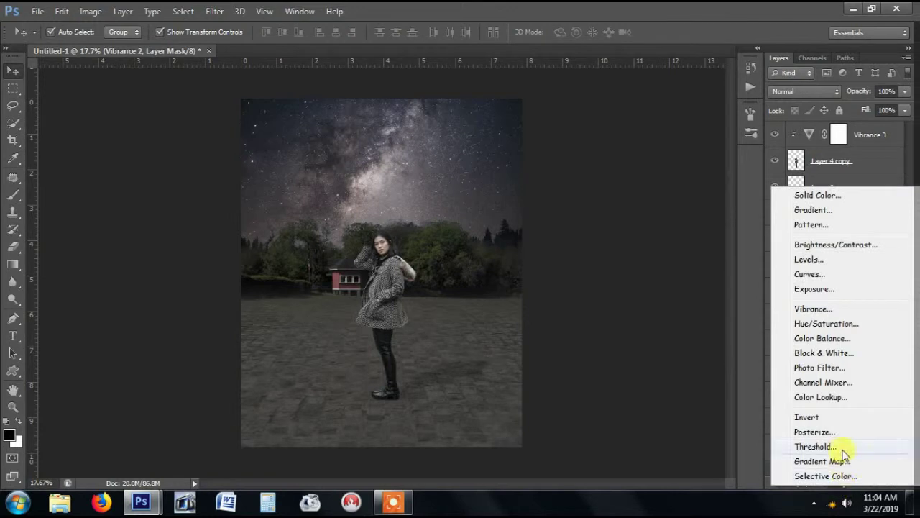
click(851, 385)
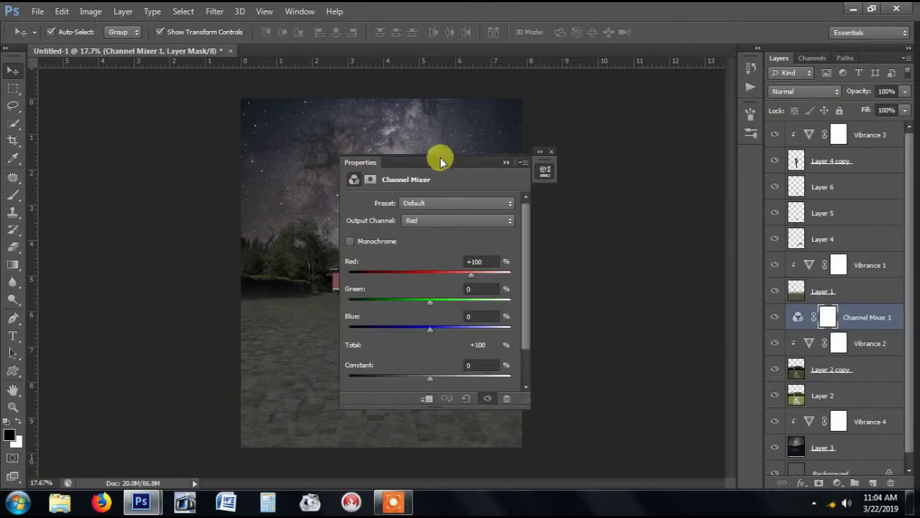
drag(472, 160, 630, 157)
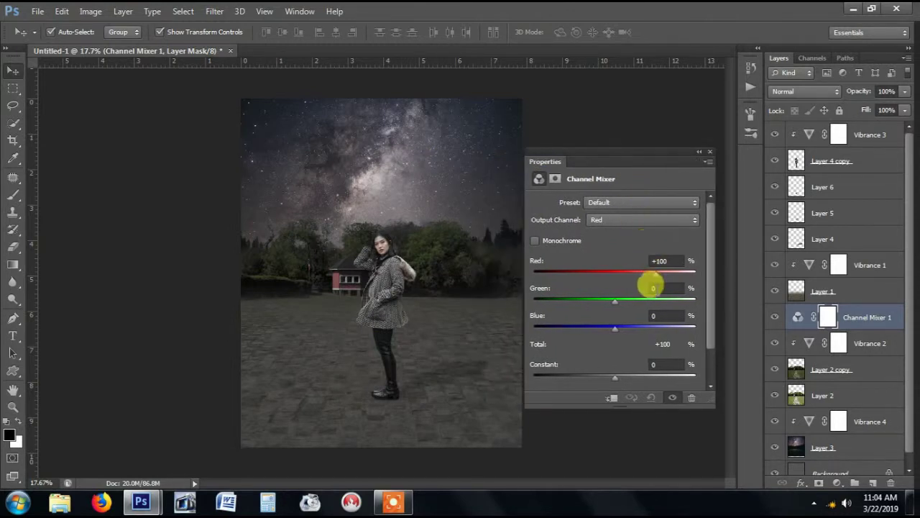
click(651, 288)
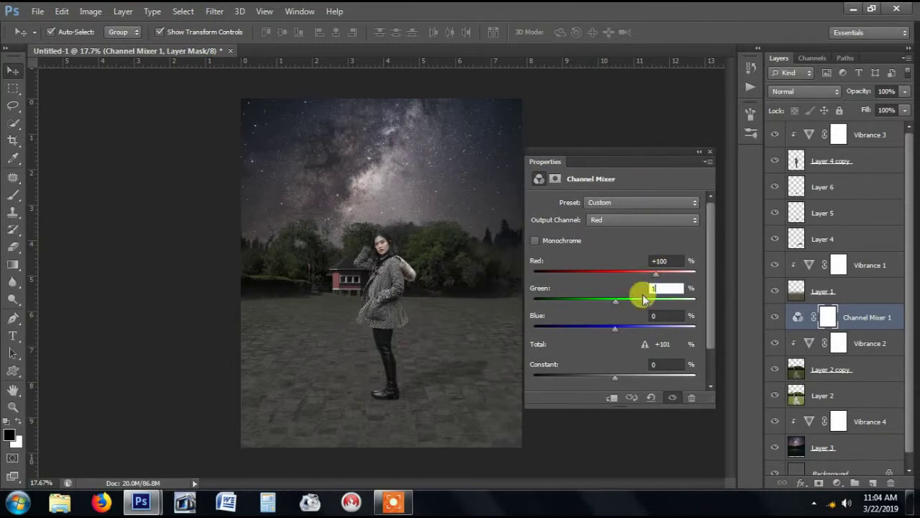
text(100)
click(652, 316)
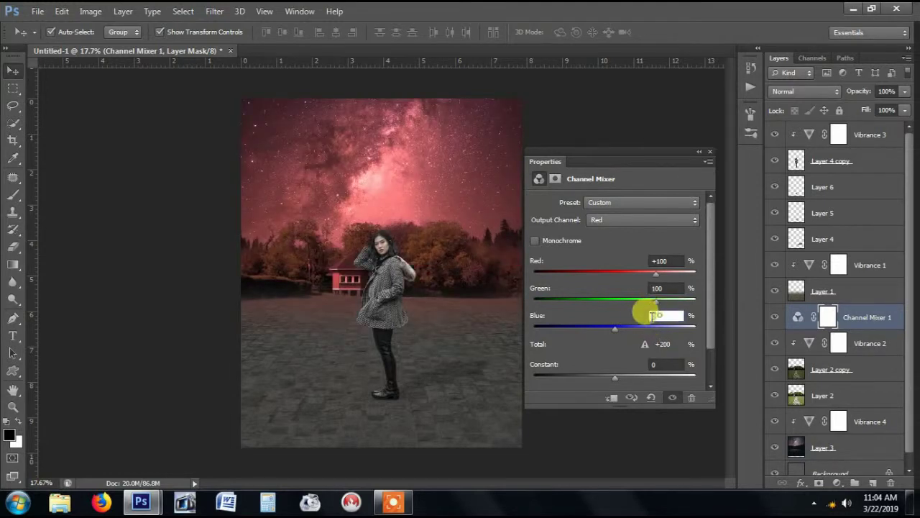
text(-120)
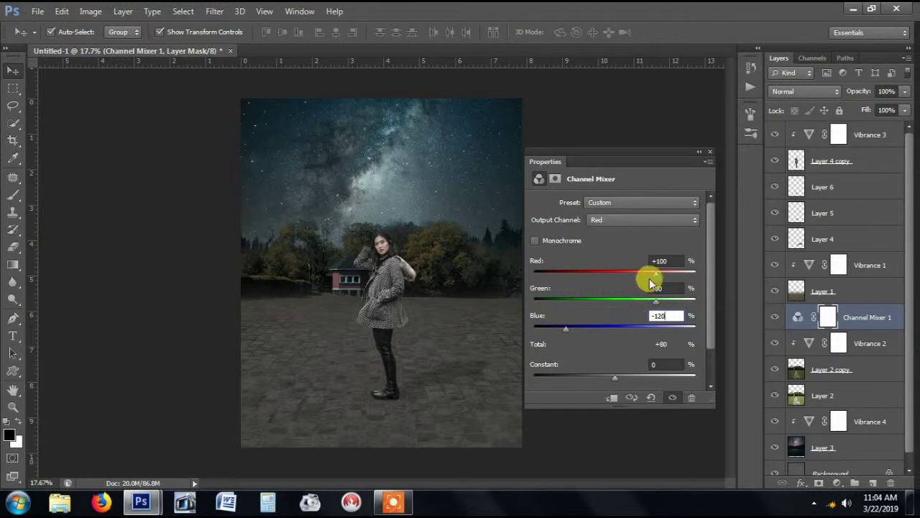
click(610, 400)
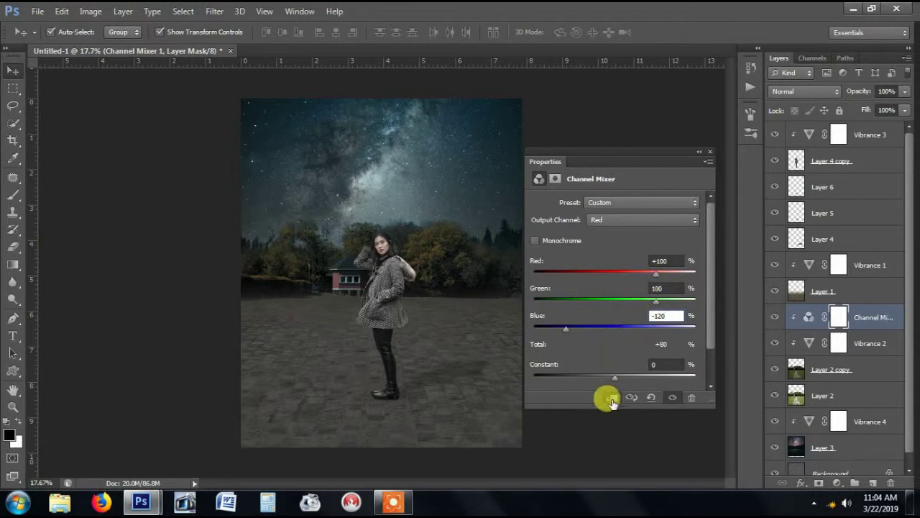
click(699, 153)
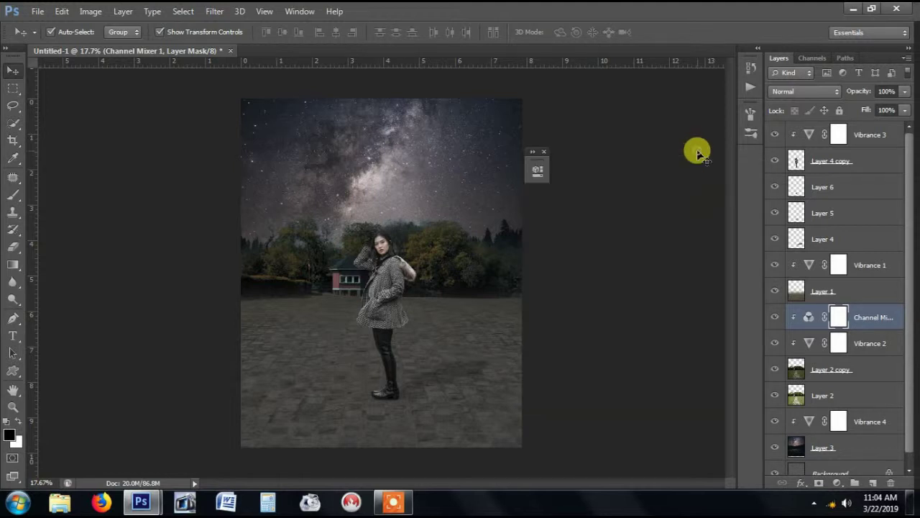
click(545, 152)
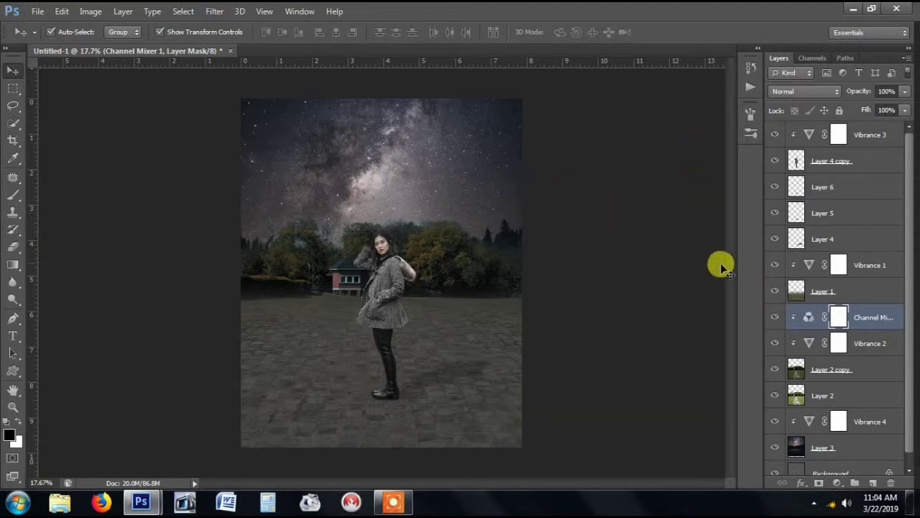
- Lower the opacity of the Channel Mixer layer and reduce Layer 2 copy's opacity to about 64%
click(904, 91)
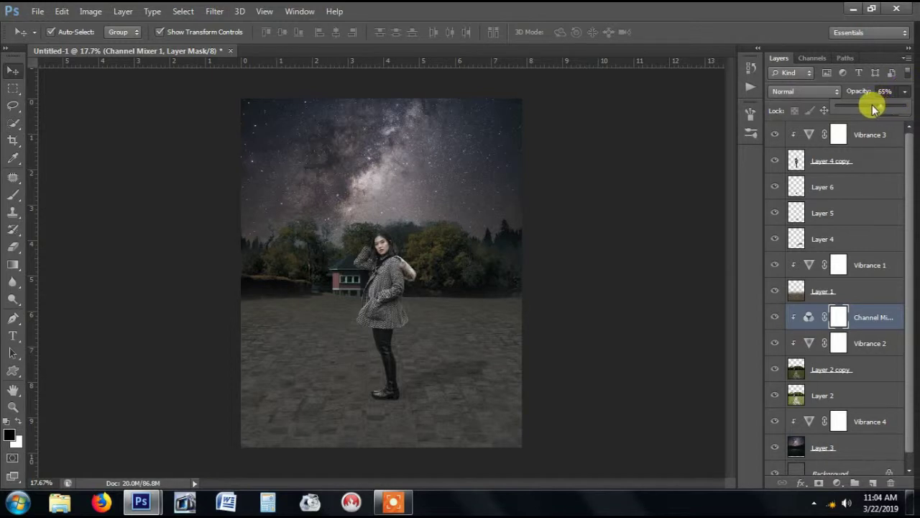
click(858, 367)
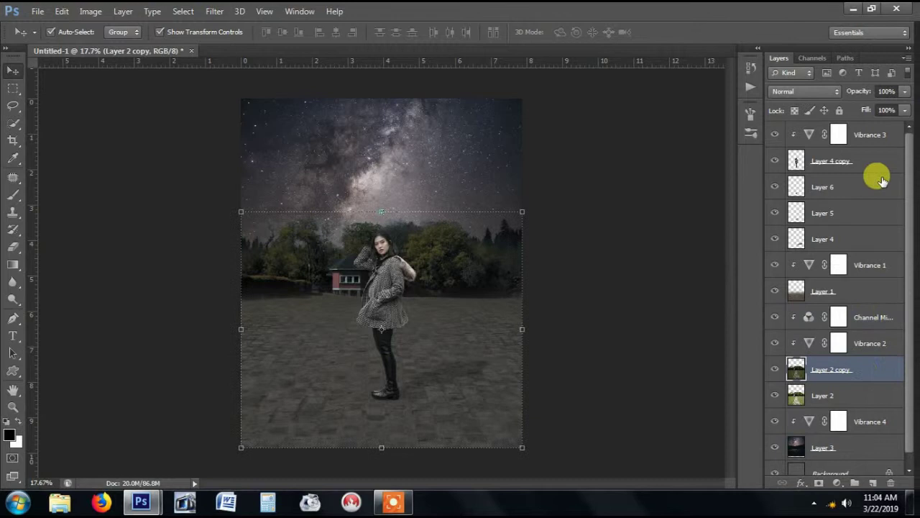
click(903, 92)
drag(887, 108, 878, 108)
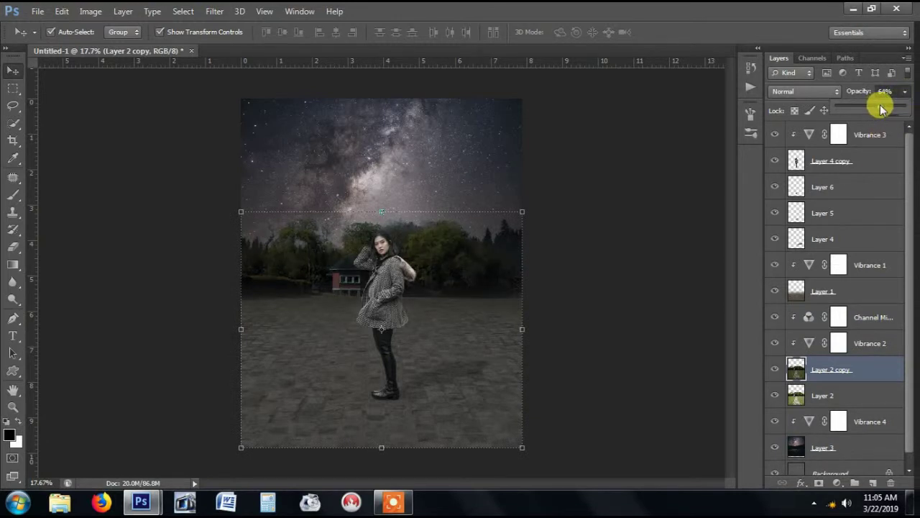
click(668, 184)
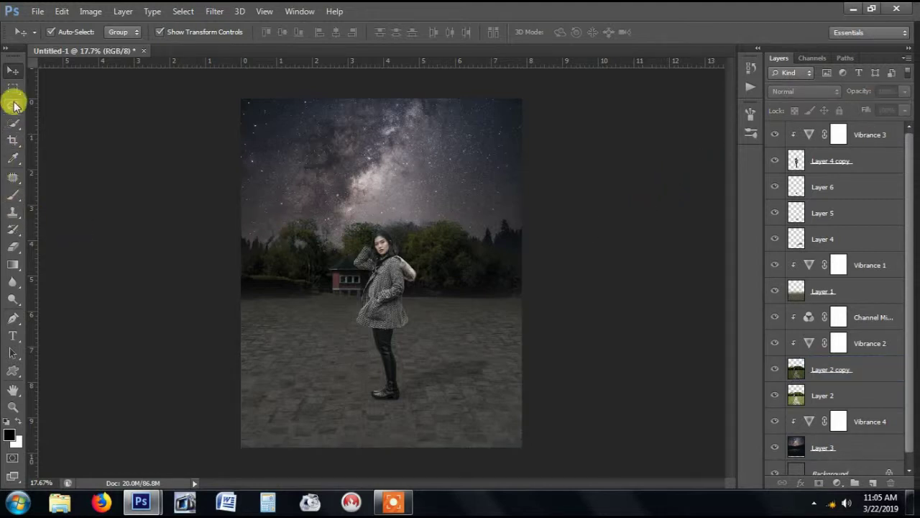
- On a new layer above Vibrance 1, paint a black band across the ground edge below the trees with a 600 px brush
click(12, 196)
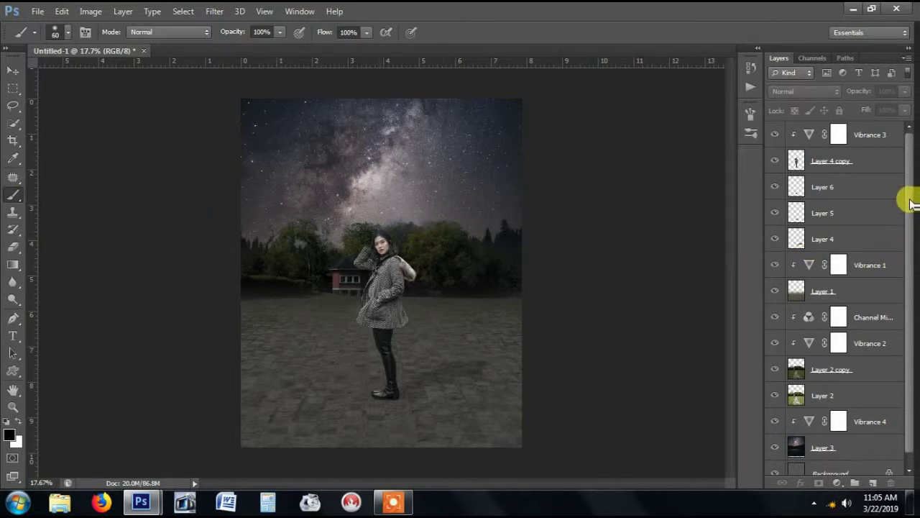
click(871, 264)
click(873, 482)
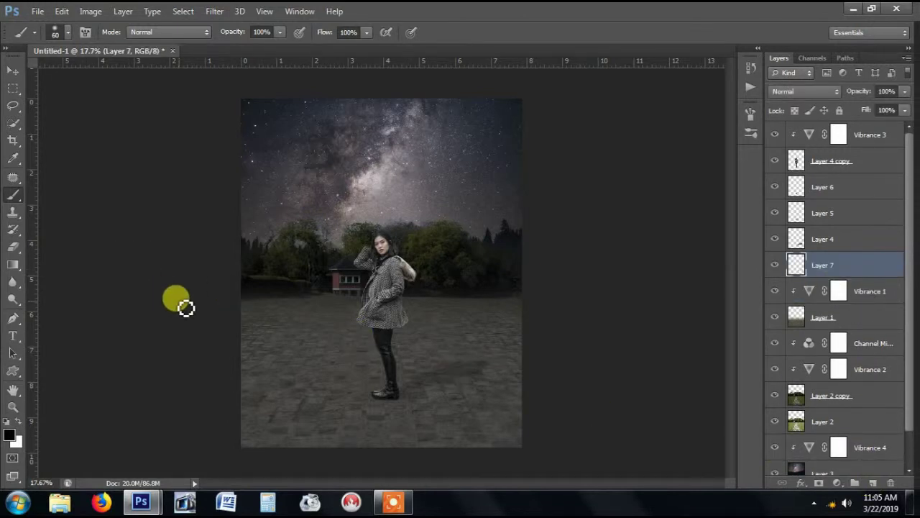
key(bracketright)
key(bracketright)
key(bracketright)
key(bracketright)
key(bracketright)
key(bracketright)
key(bracketright)
key(bracketright)
key(bracketright)
key(bracketright)
key(bracketright)
key(bracketright)
key(bracketright)
key(bracketright)
key(bracketright)
key(bracketright)
key(bracketright)
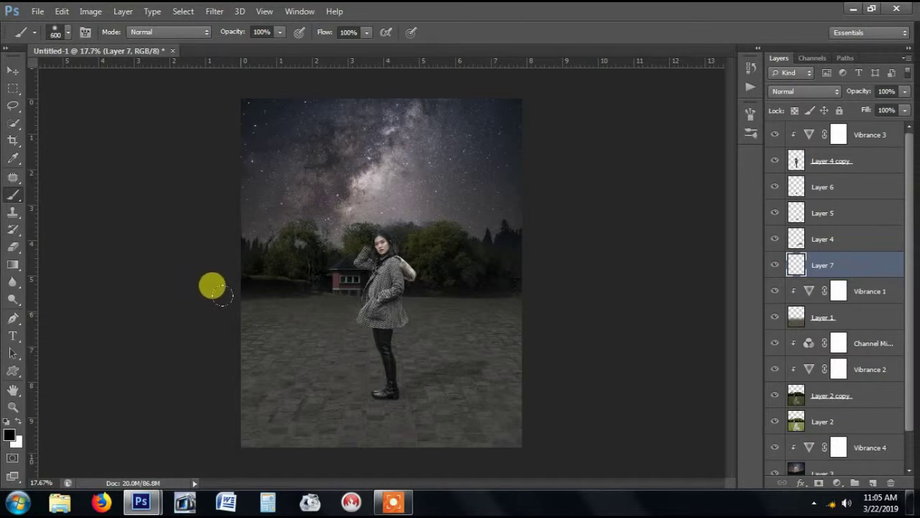
drag(218, 282, 513, 279)
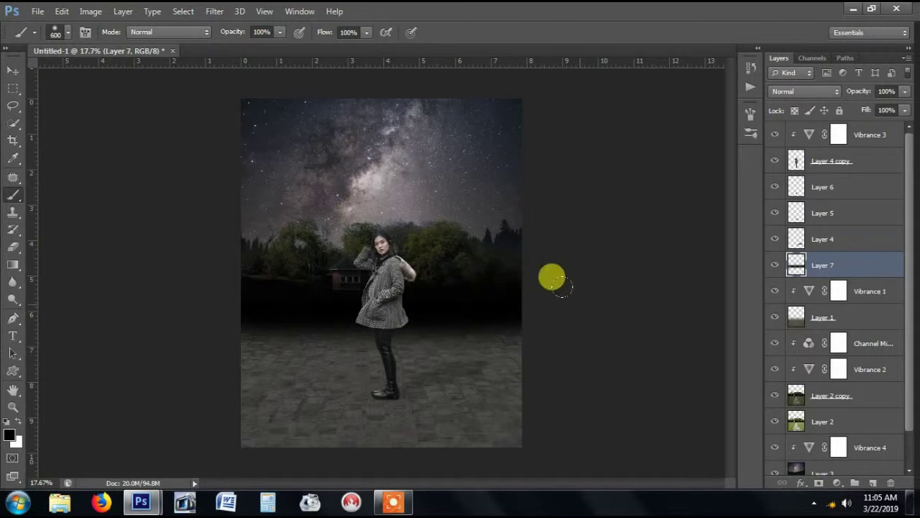
- Apply a Gaussian Blur with a 30 px radius to the black band on Layer 7 and lower its opacity to 33%
click(215, 12)
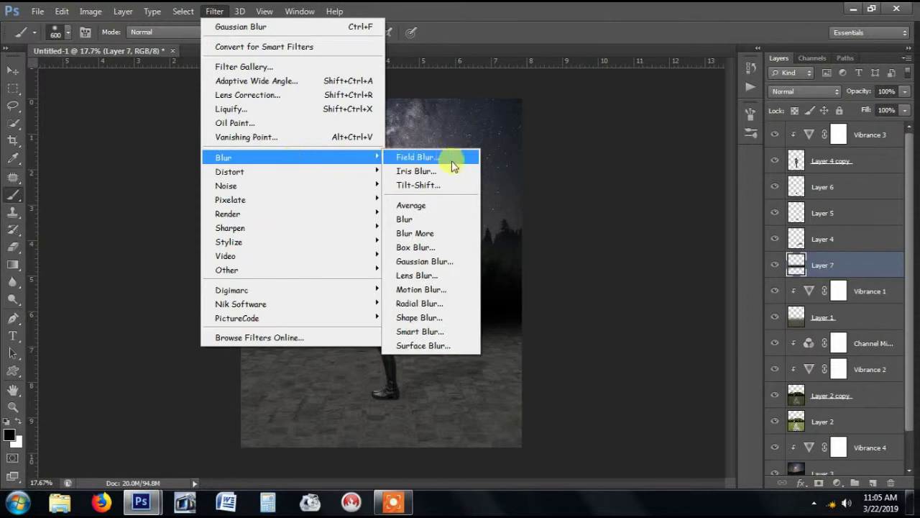
click(457, 261)
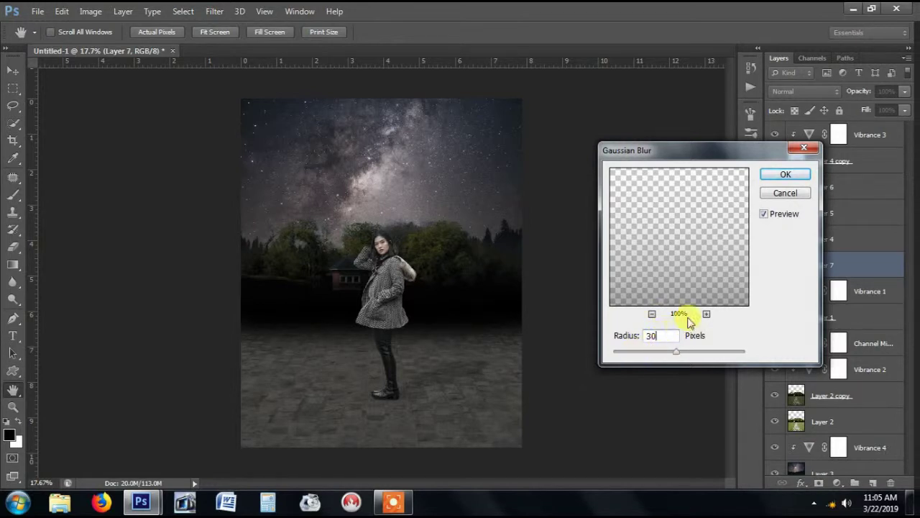
click(786, 175)
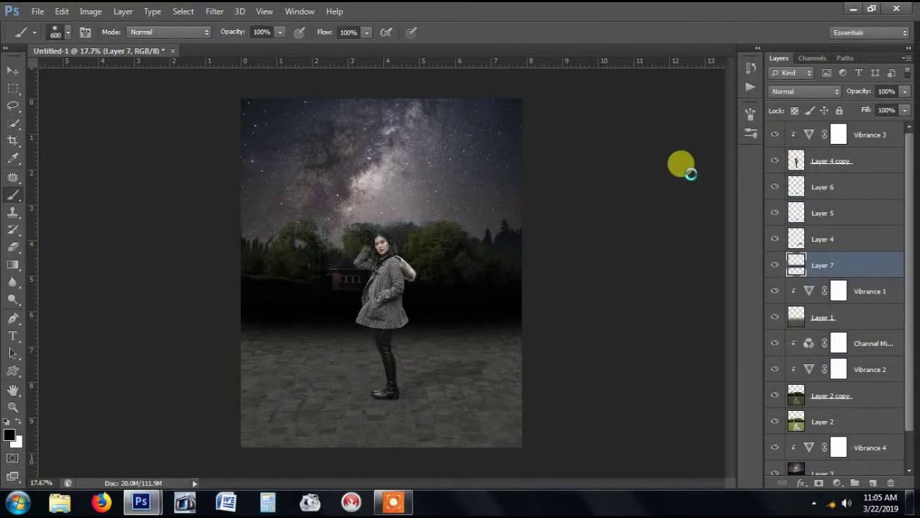
drag(905, 91, 882, 107)
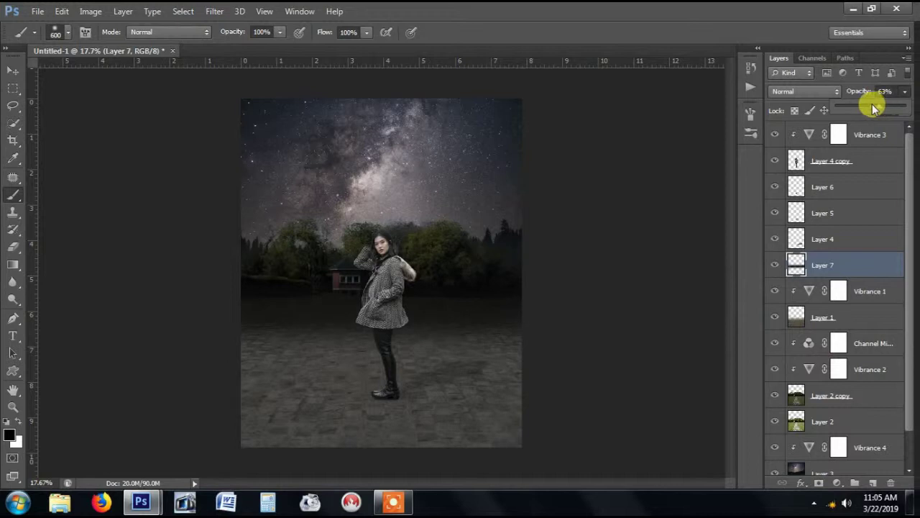
click(866, 107)
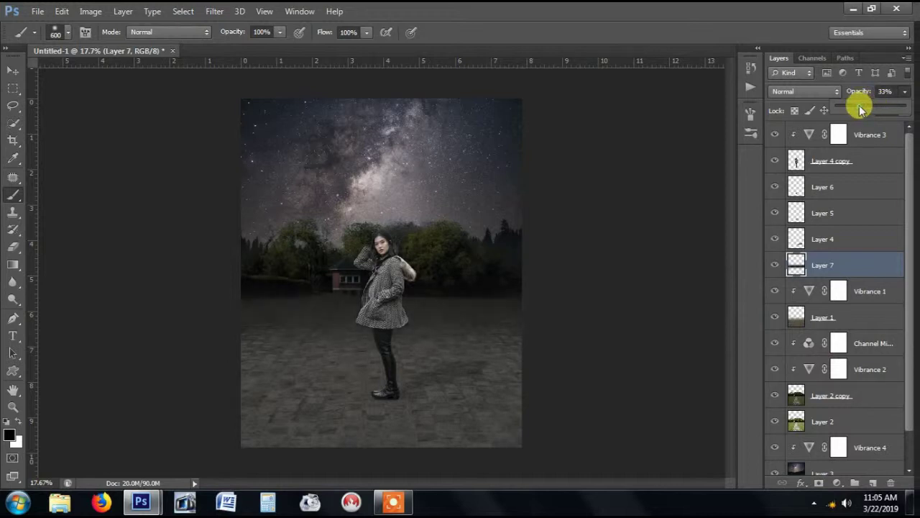
- Transform Layer 7's blurred band to about 81% height so it sits lower, running from the woman's shoulders to her shins
click(13, 71)
drag(382, 248, 383, 276)
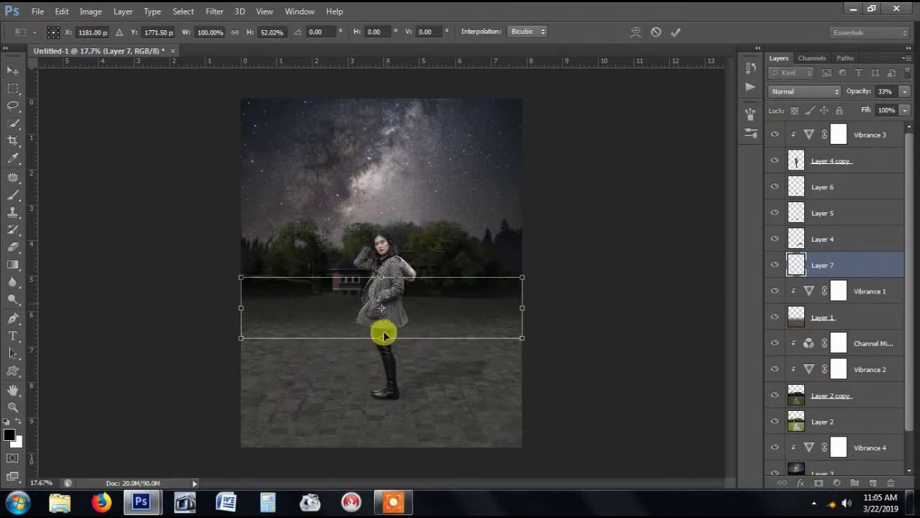
drag(383, 338, 381, 363)
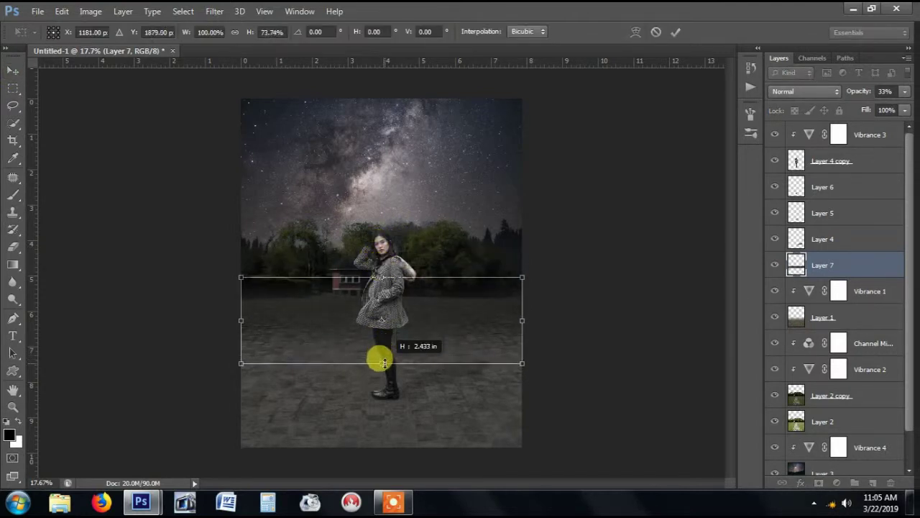
drag(381, 278, 380, 269)
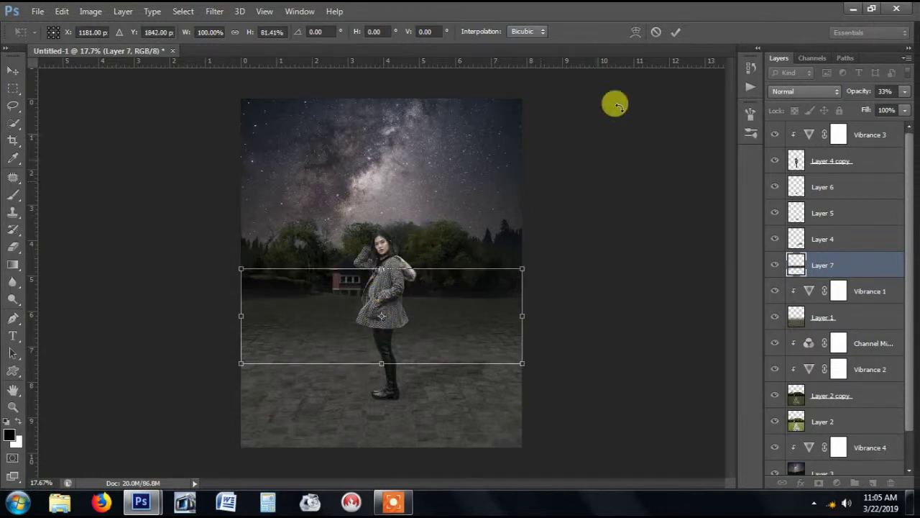
click(676, 32)
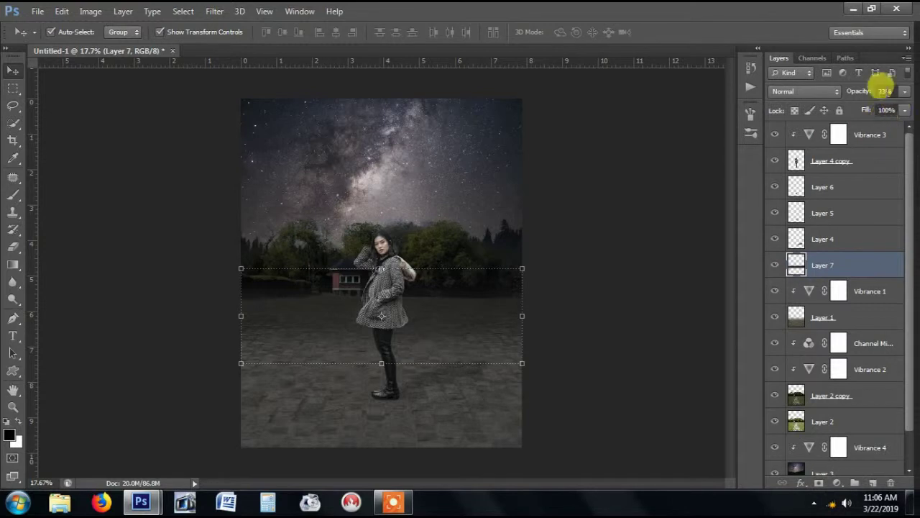
- Set Layer 7's opacity to 20% and deselect the layer
drag(887, 91, 870, 92)
text(20)
key(Return)
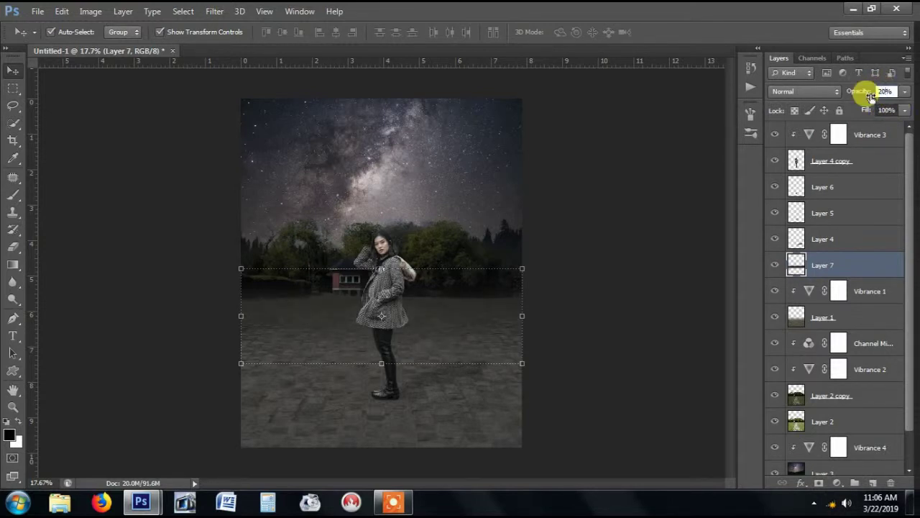
click(613, 191)
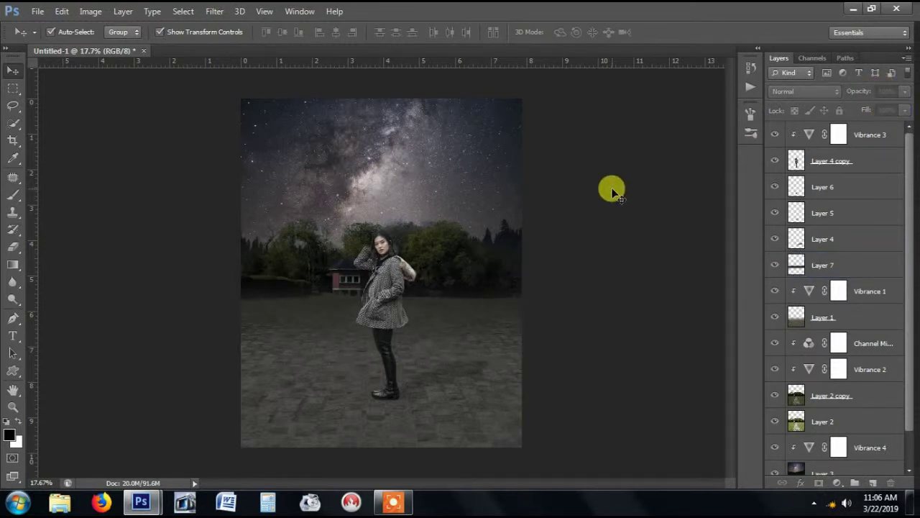
- On a new layer above Vibrance 3, draw a black-to-transparent gradient from the image's bottom edge up to the ground horizon at 20% layer opacity
key(ctrl+minus)
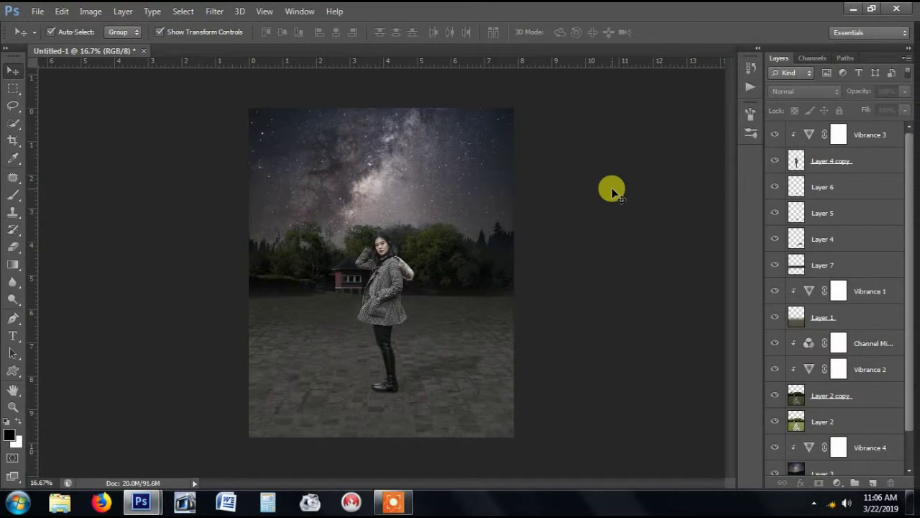
click(872, 134)
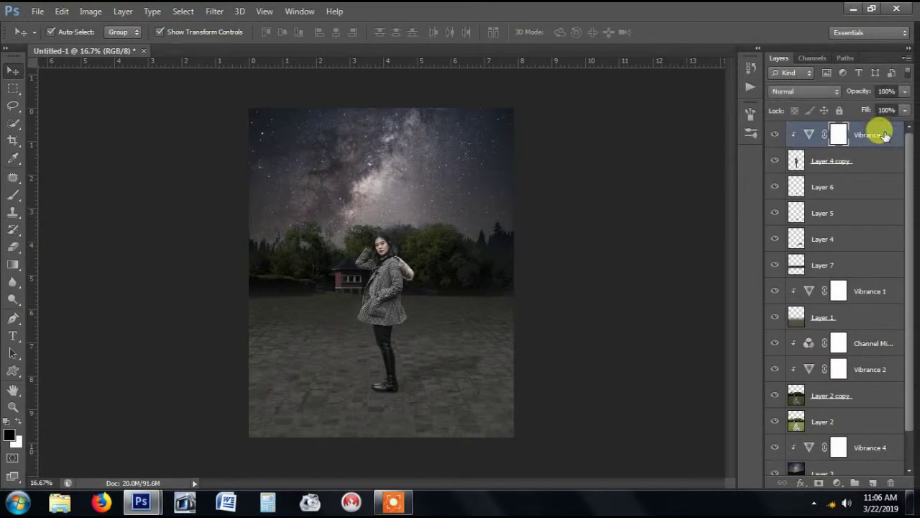
click(873, 483)
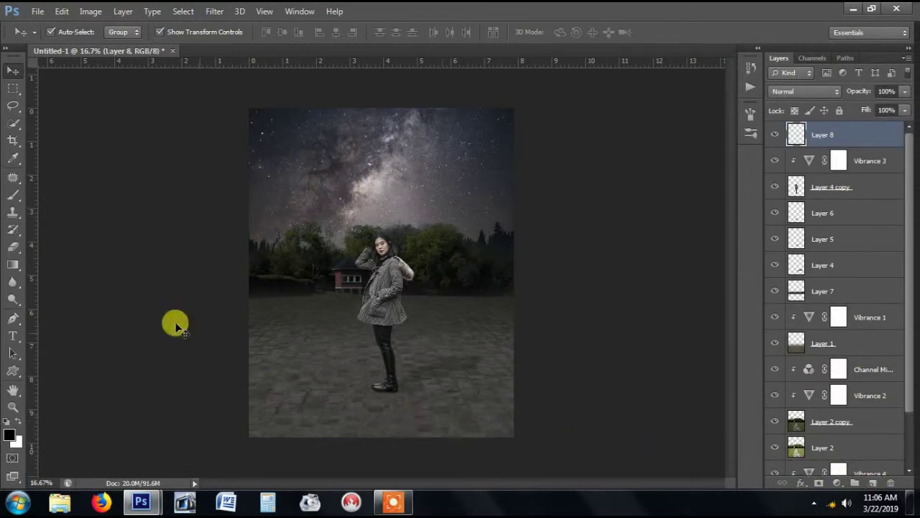
click(13, 266)
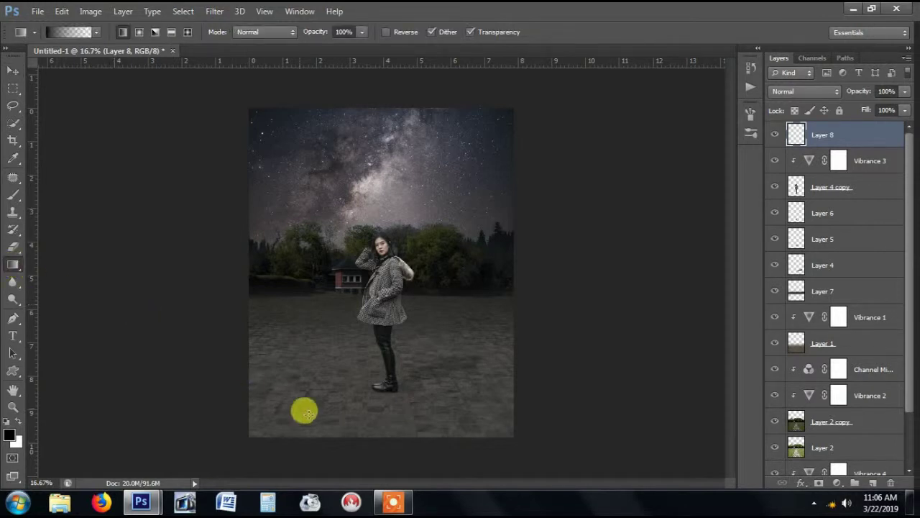
drag(381, 436, 375, 299)
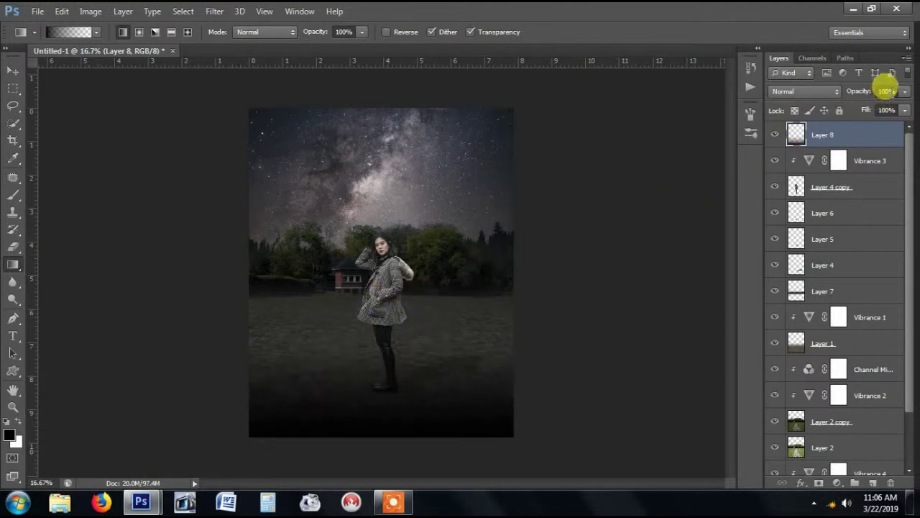
click(882, 90)
text(20)
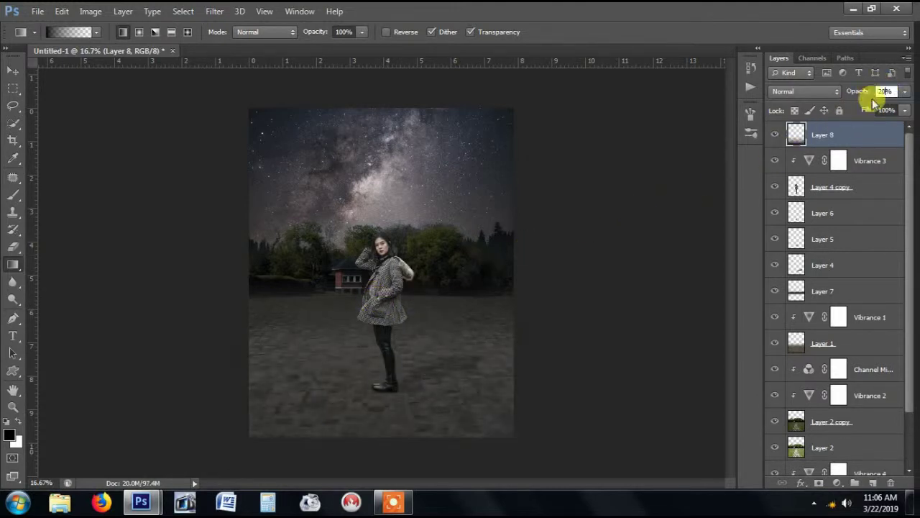
- On a new layer above Vibrance 1, paint a white 900 px soft spot behind the woman's legs and set the layer to Overlay
click(863, 315)
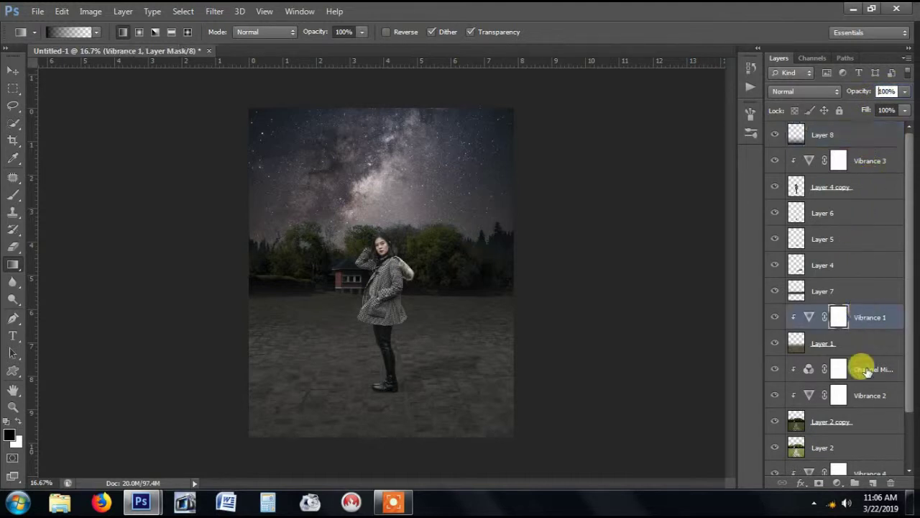
click(872, 482)
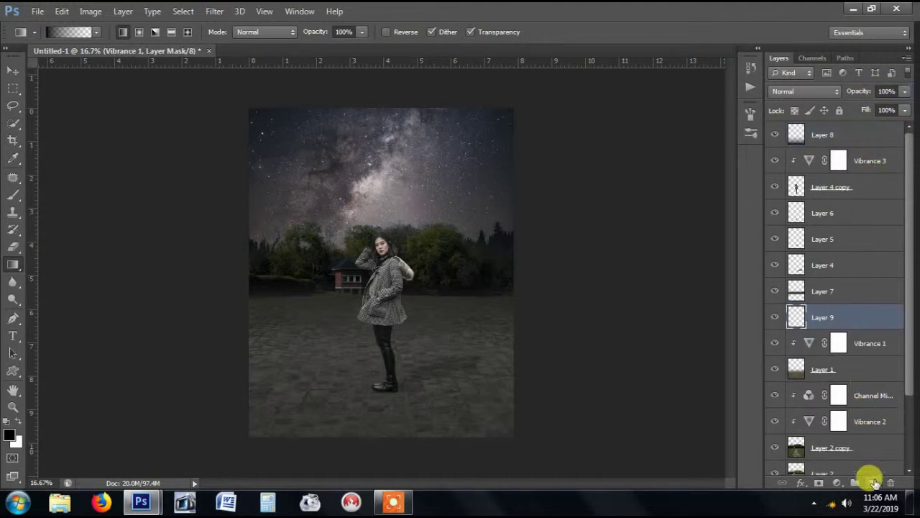
click(13, 195)
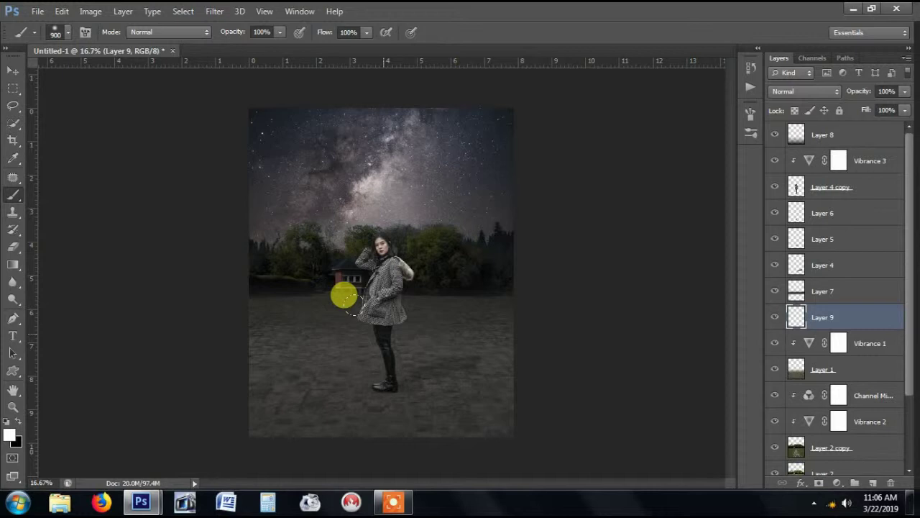
click(344, 295)
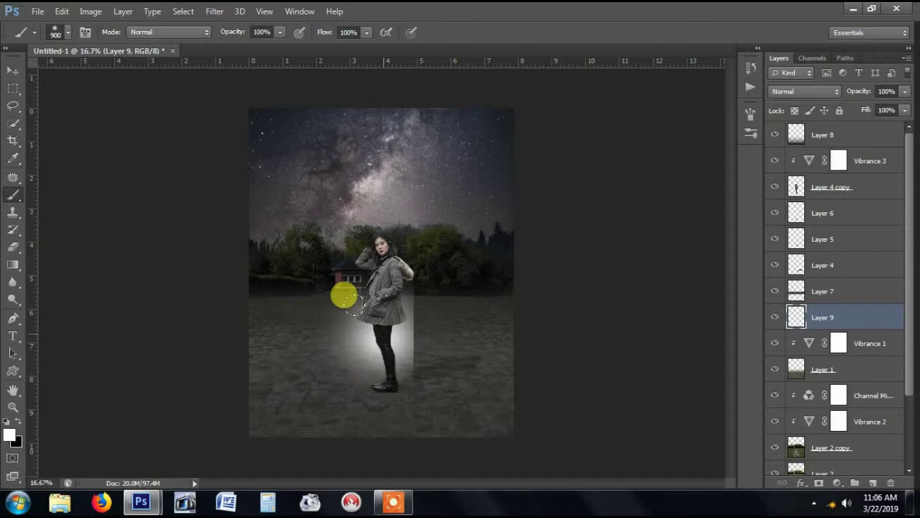
click(808, 91)
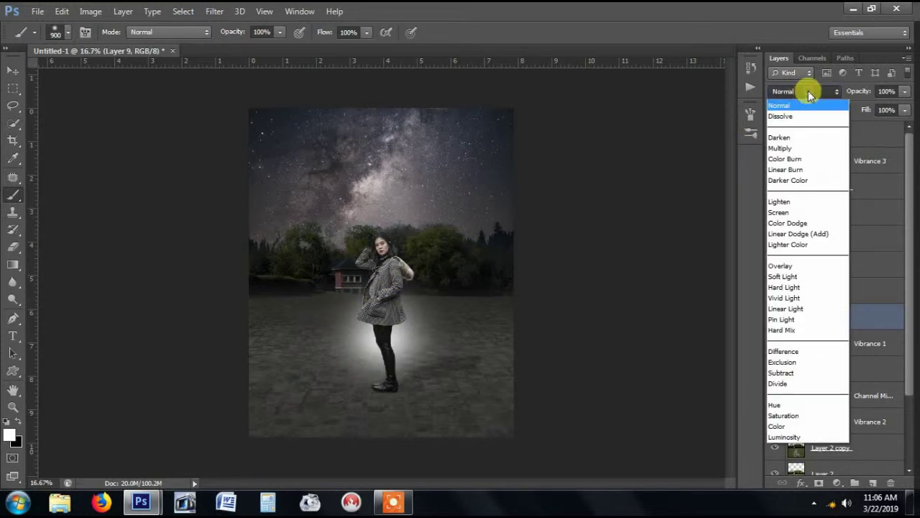
click(802, 265)
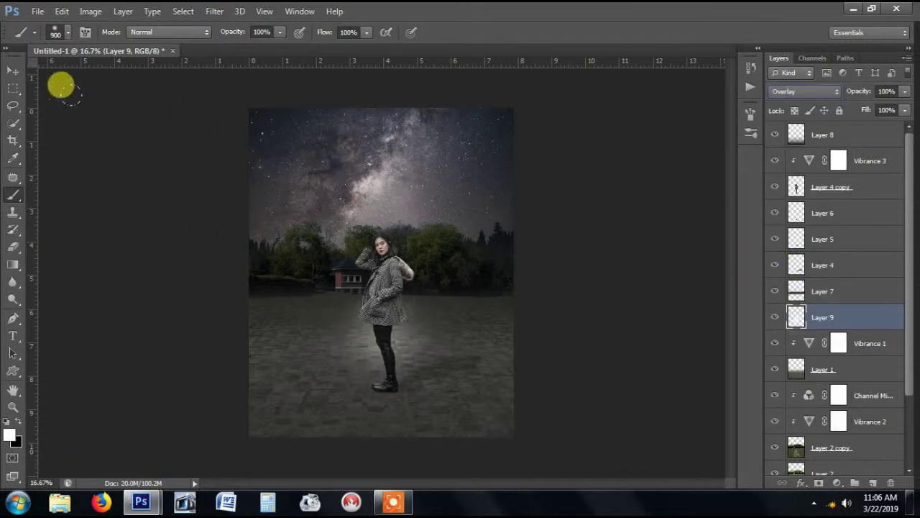
- Stretch the white glow on Layer 9 across the ground to about 298% width and 93% height
click(13, 70)
click(466, 334)
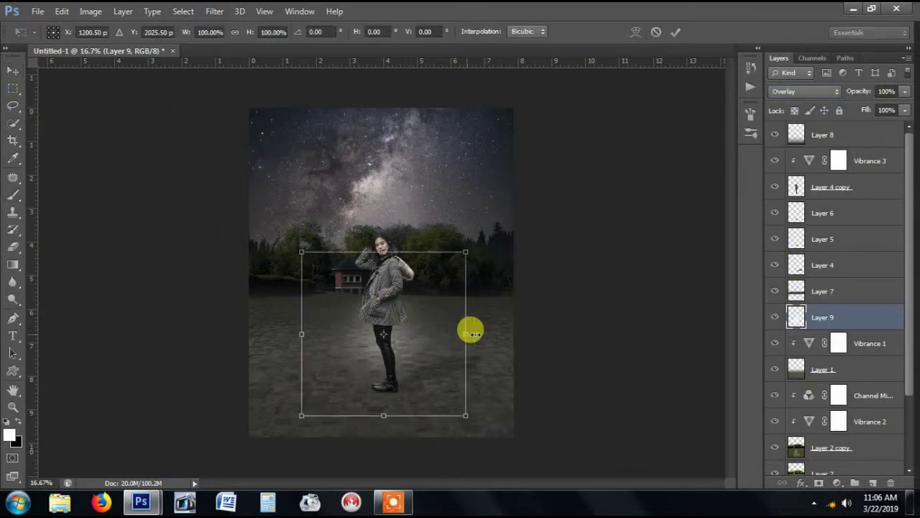
drag(475, 334, 619, 329)
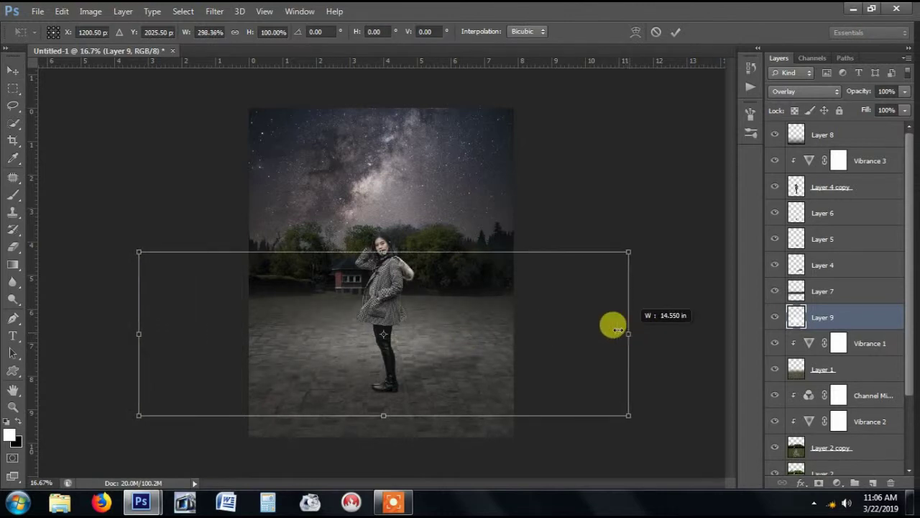
drag(384, 252, 383, 269)
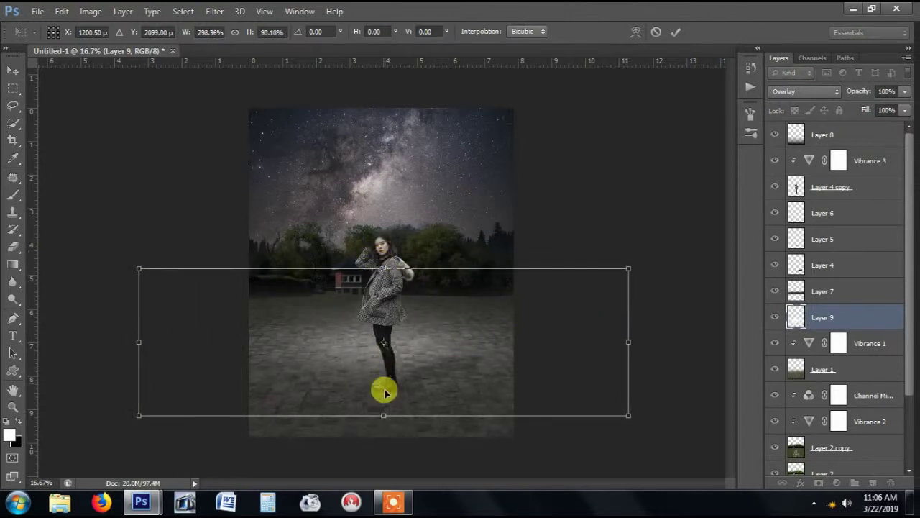
drag(383, 415, 385, 419)
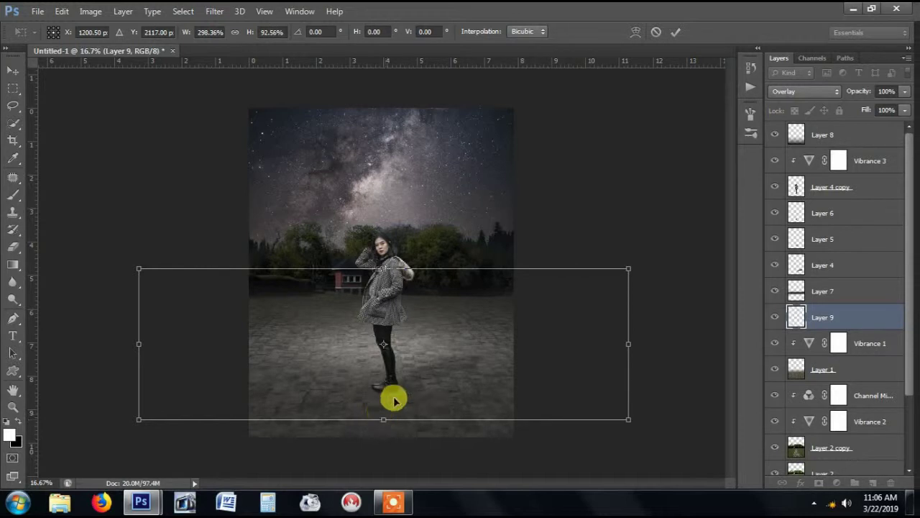
click(676, 31)
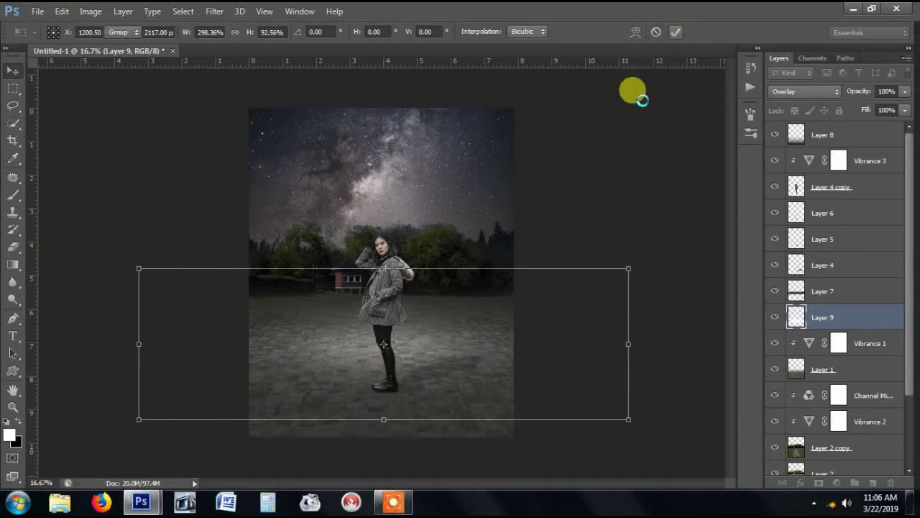
- Reduce the opacity of Layer 9's Overlay glow, comparing 50% and 30% while adjusting it, and deselect the layer
click(879, 92)
text(50)
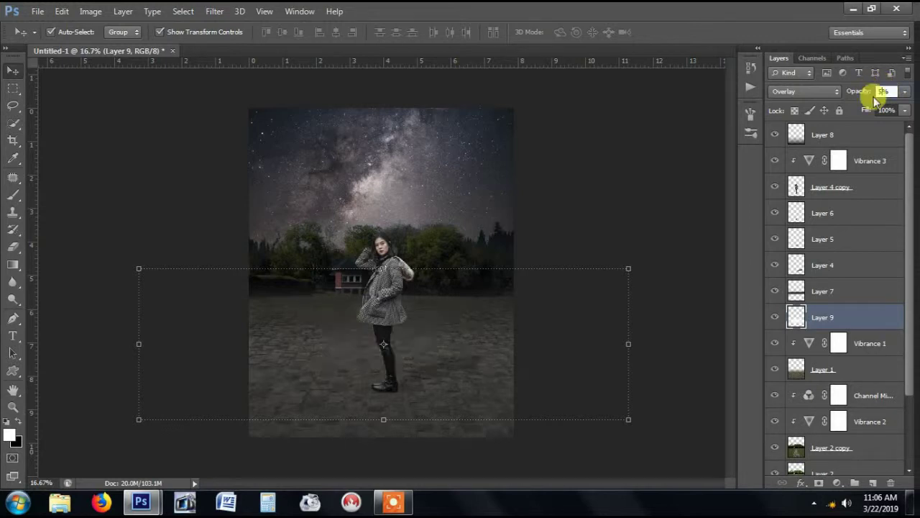
click(883, 90)
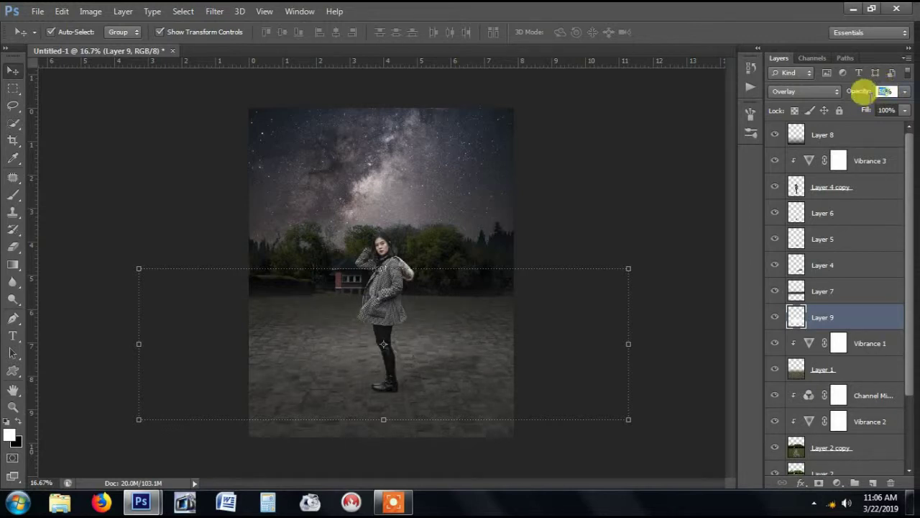
text(30)
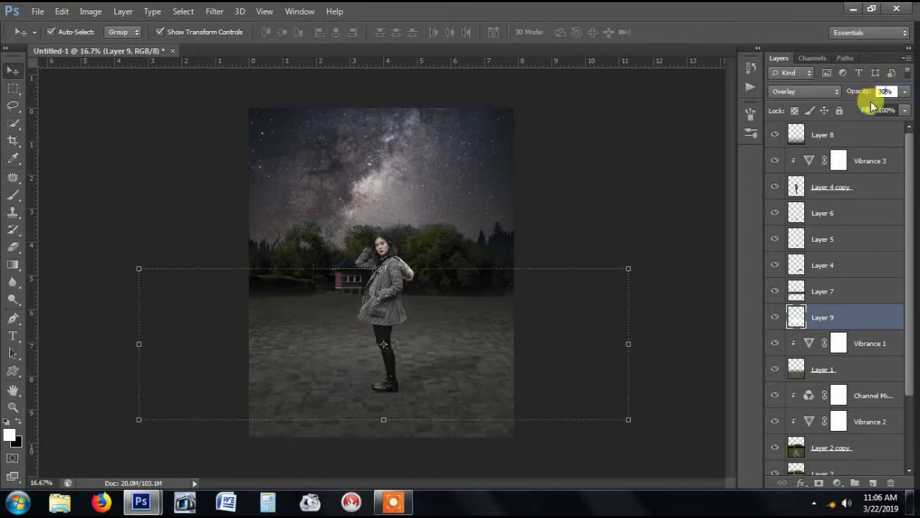
drag(883, 90, 868, 92)
text(4)
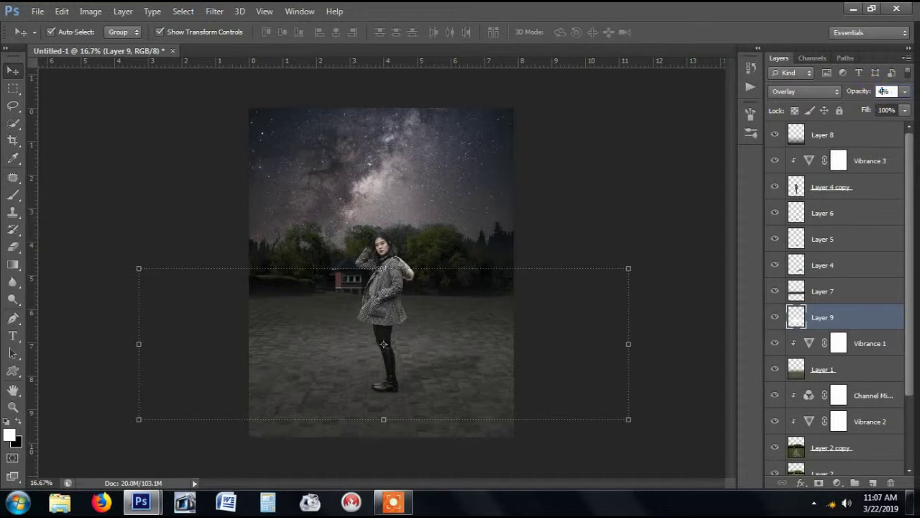
click(620, 199)
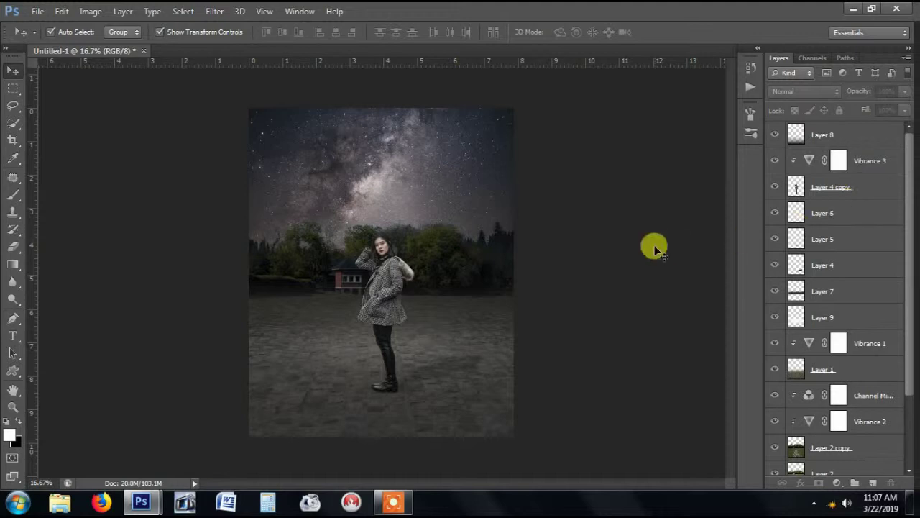
scroll(655, 248, down, 2)
scroll(654, 248, up, 2)
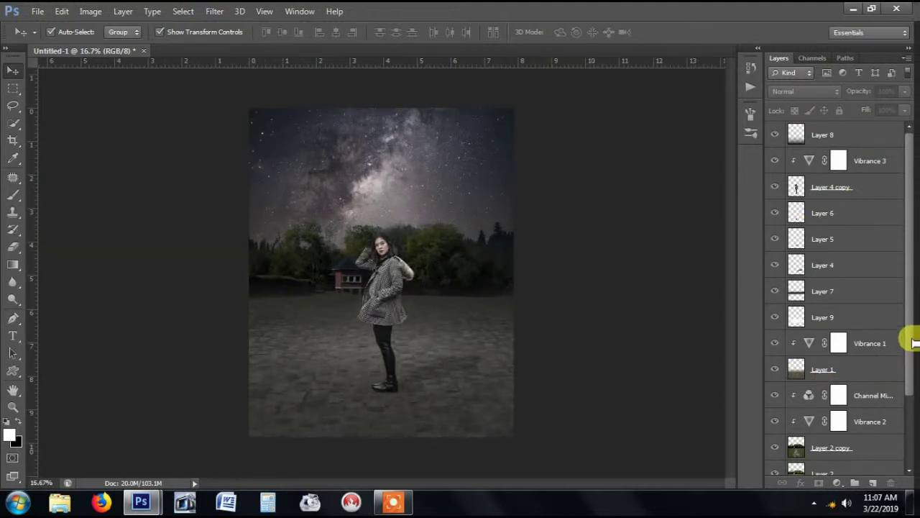
drag(911, 343, 912, 405)
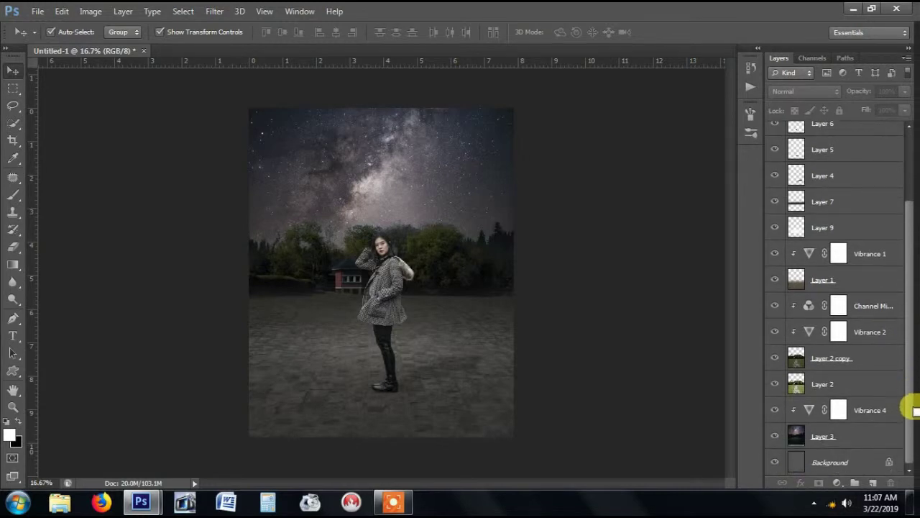
- Add a Color Balance adjustment clipped to Layer 3's night sky, with midtones at -15 Cyan/Red and -7 Yellow/Blue
click(873, 434)
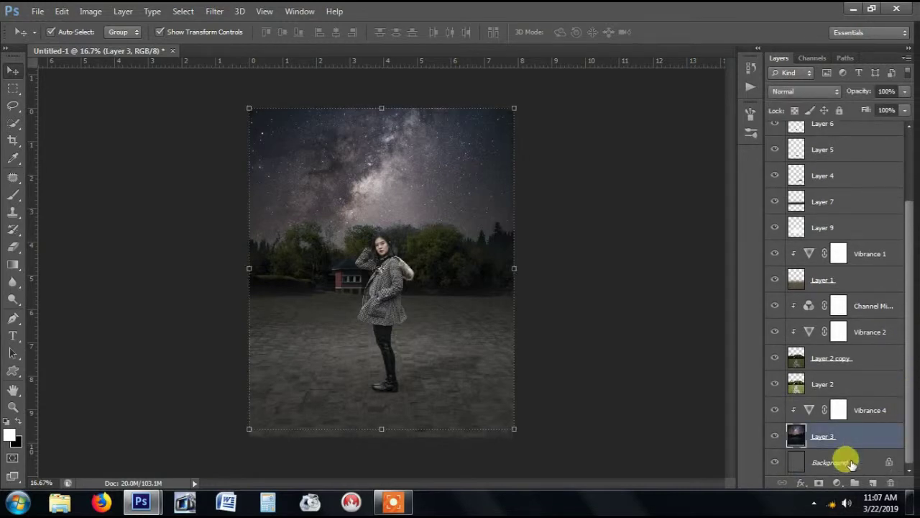
click(843, 486)
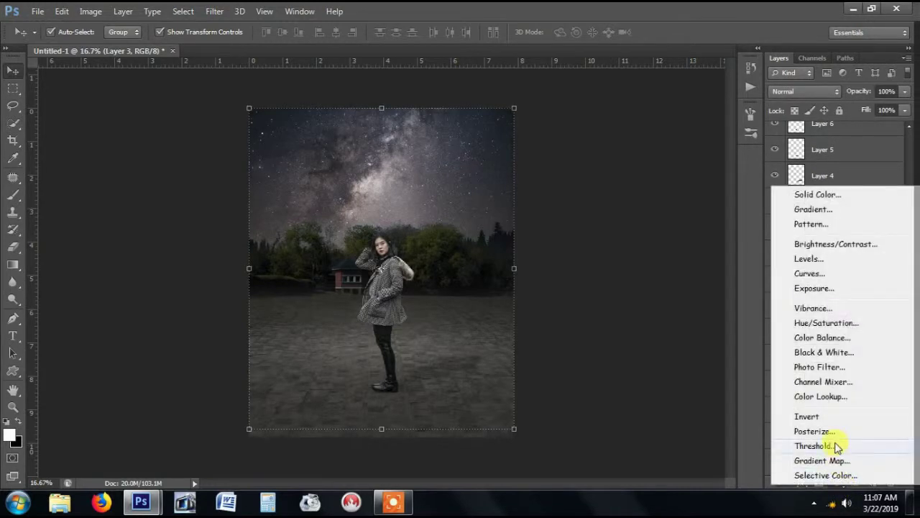
click(854, 343)
drag(443, 161, 620, 161)
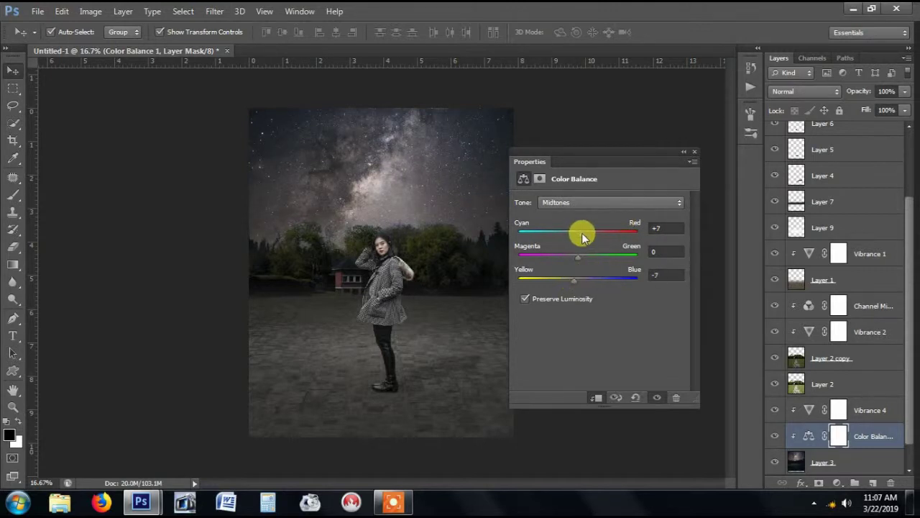
drag(583, 236, 575, 239)
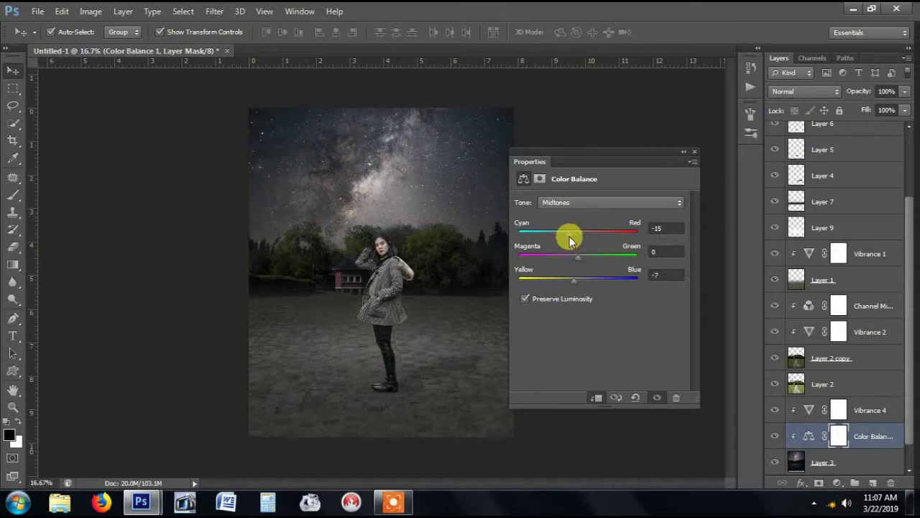
click(683, 152)
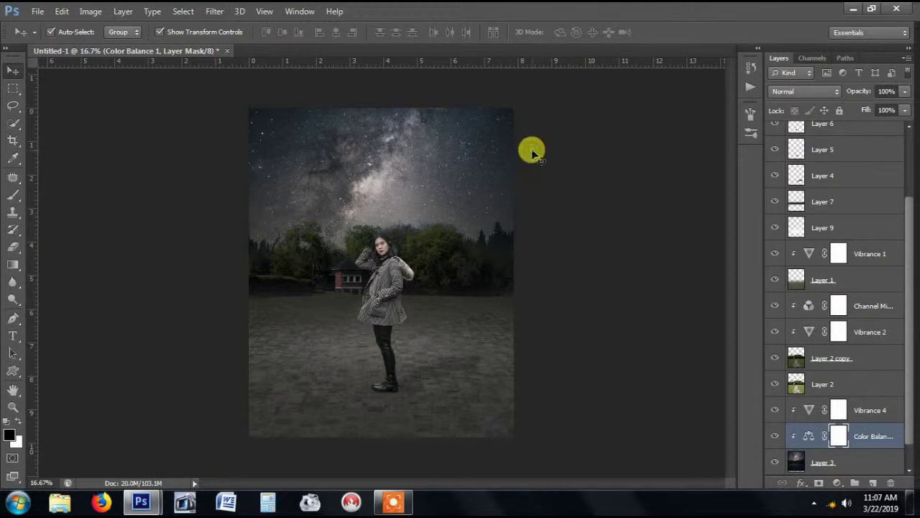
scroll(870, 160, up, 3)
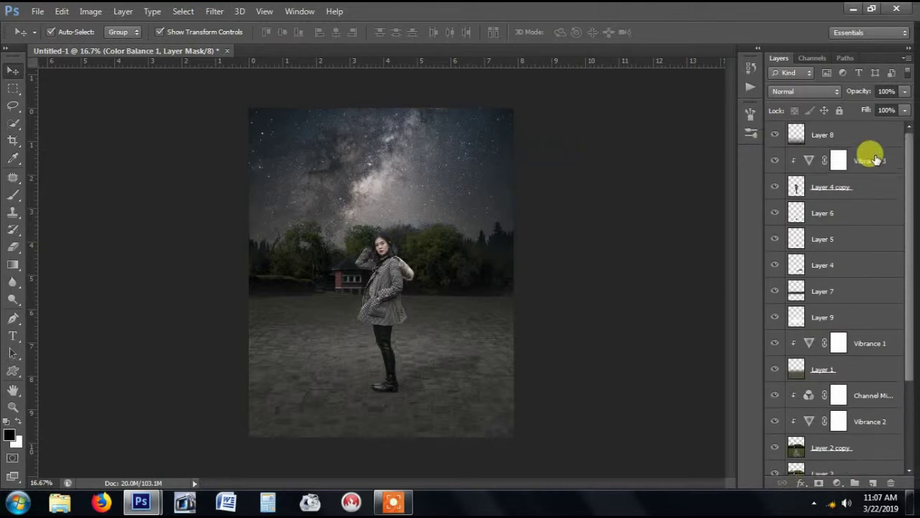
click(886, 137)
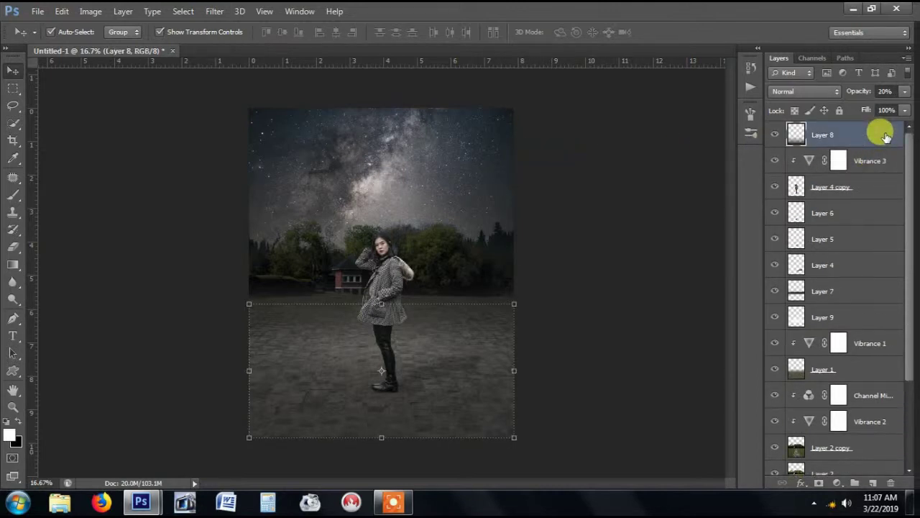
click(678, 141)
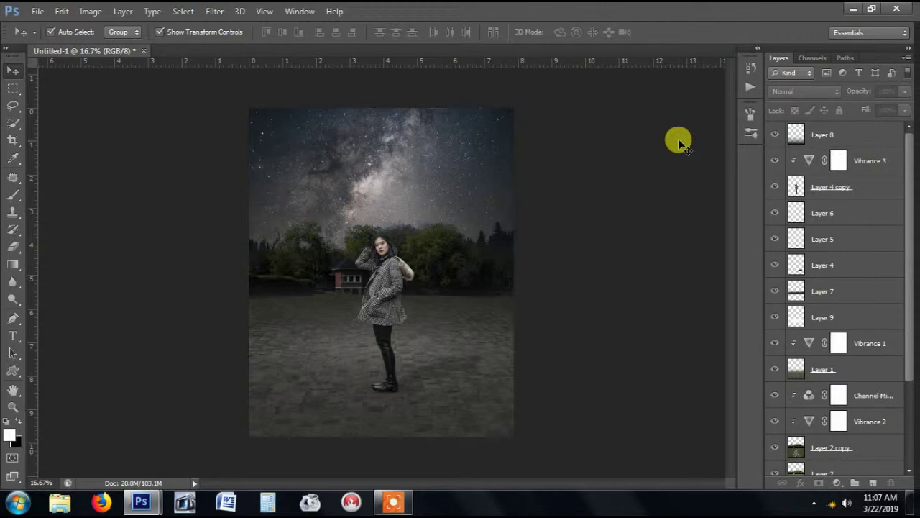